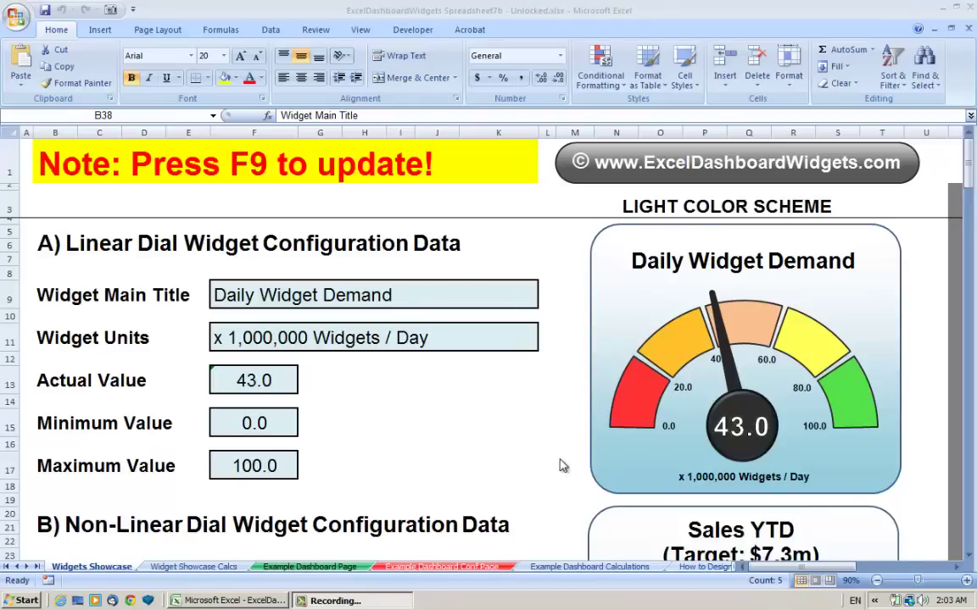
Create a new blank workbook, Book2, from the Office button's New menu
left_click(17, 23)
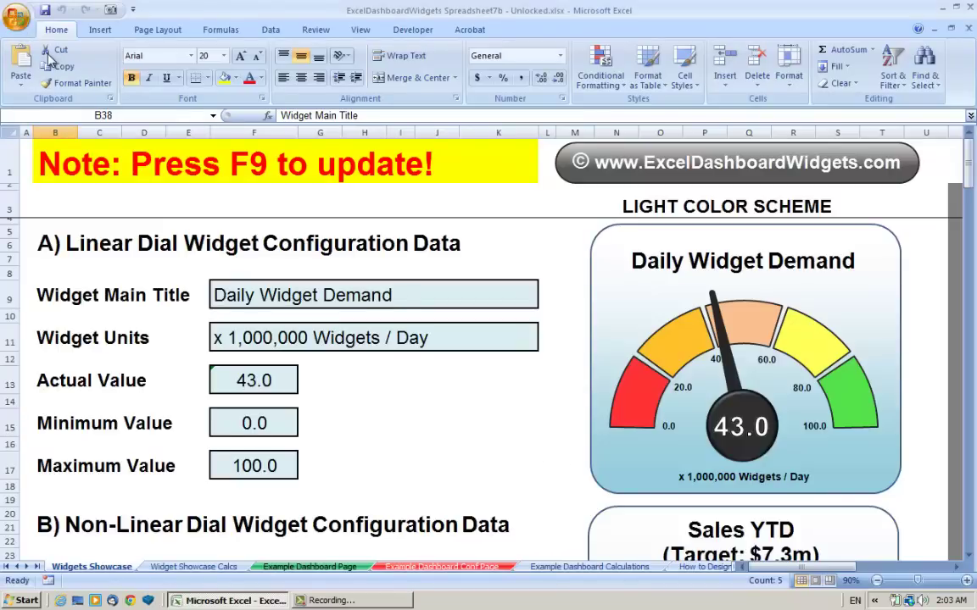
left_click(44, 50)
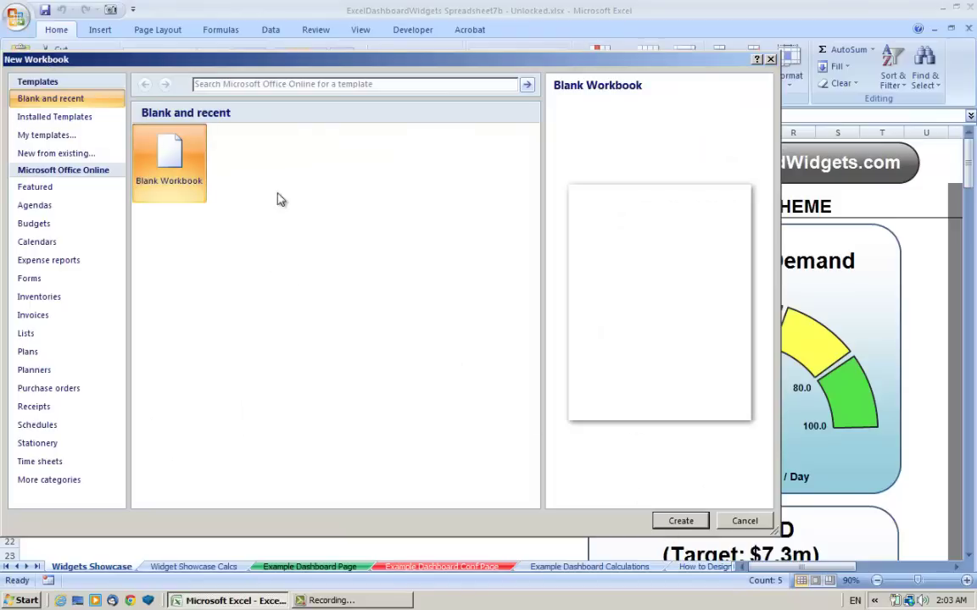
left_click(681, 521)
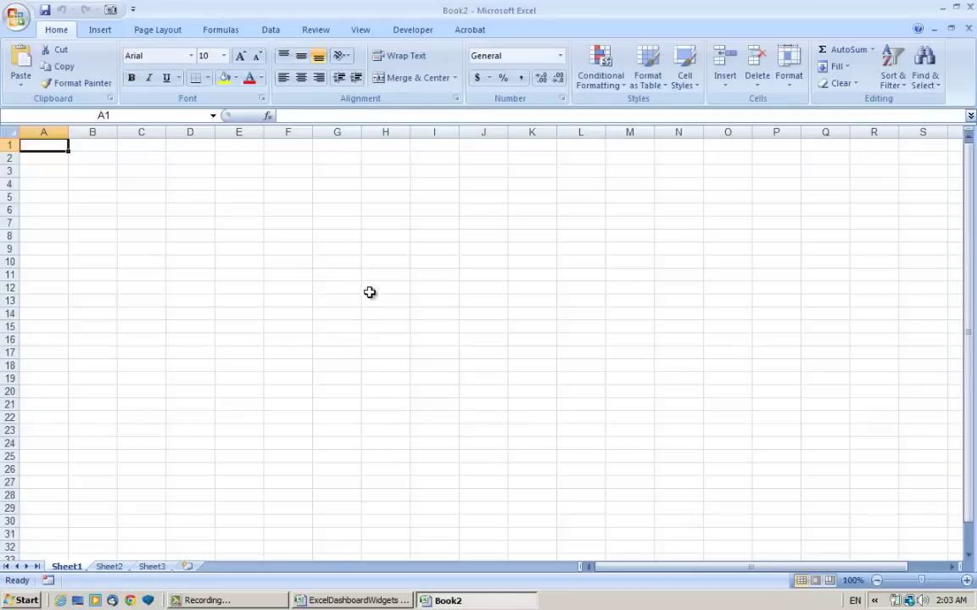
Back in the widgets workbook, scroll the How to Design a Dashboard sheet to step 5
left_click(349, 601)
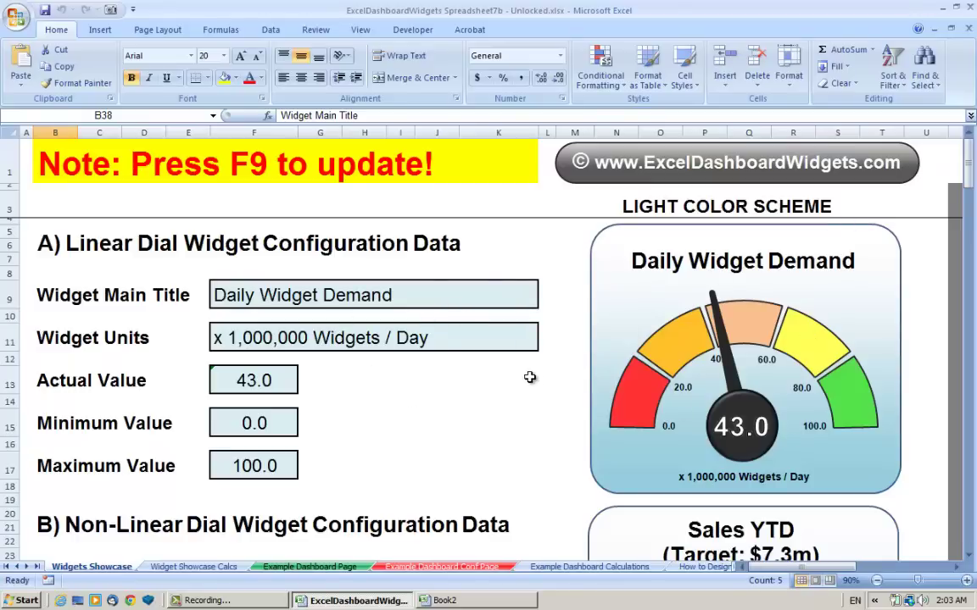
left_click(694, 568)
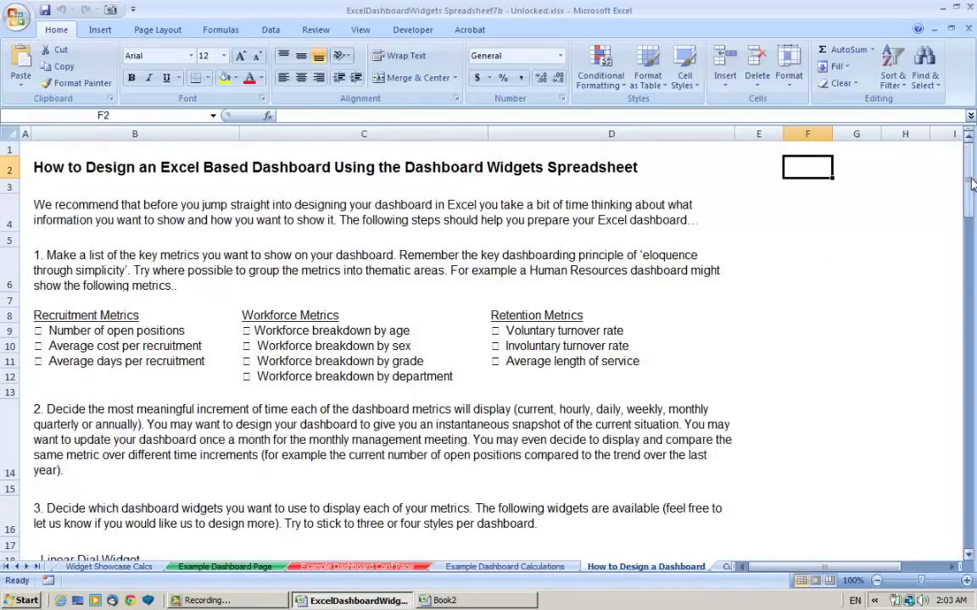
left_click_drag(969, 185, 974, 490)
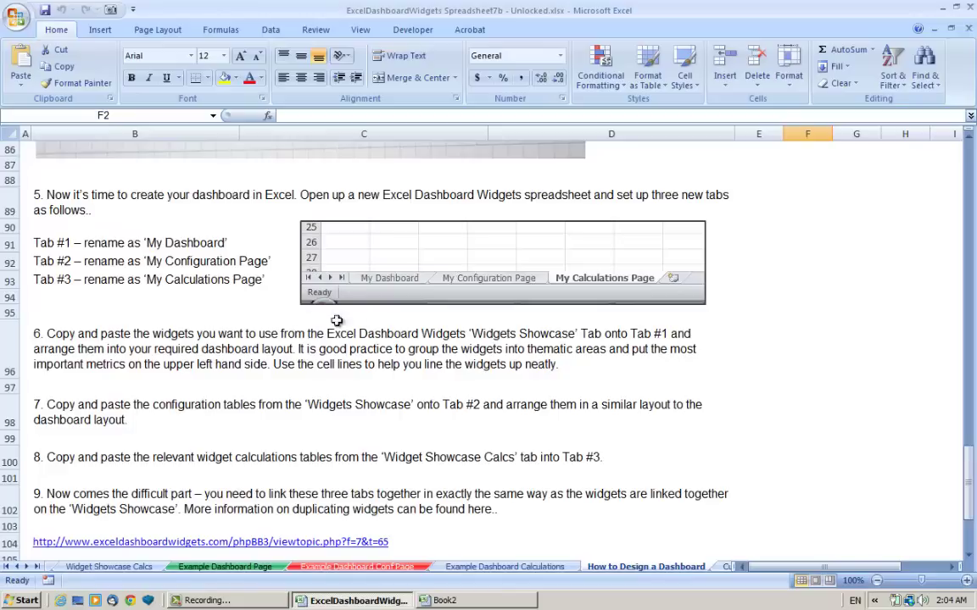
Rename Book2's Sheet1, Sheet2, Sheet3 to My Dashboard, My Configuration Page, My Calculations Page
left_click(495, 605)
double_click(66, 566)
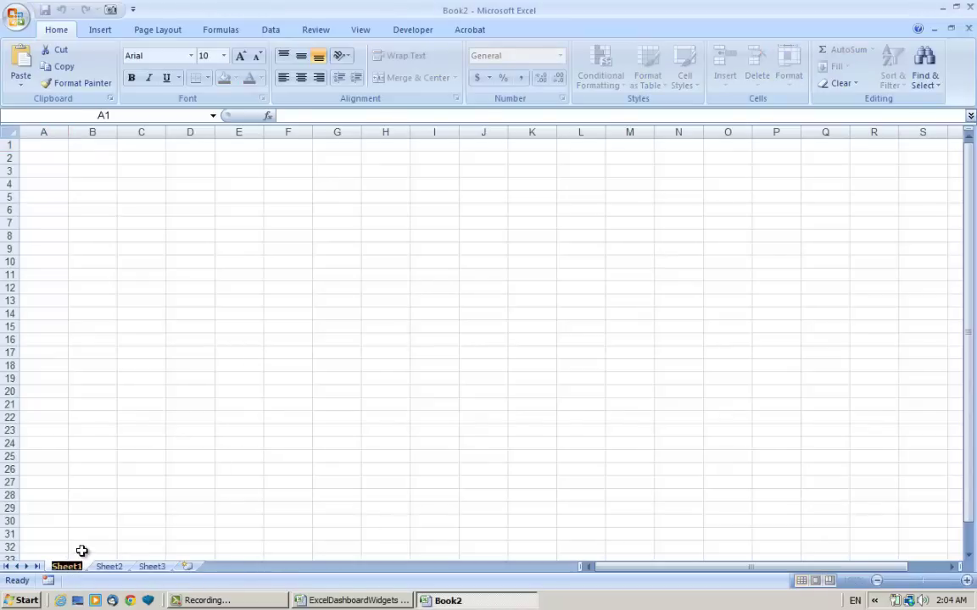
type("My Dashboard")
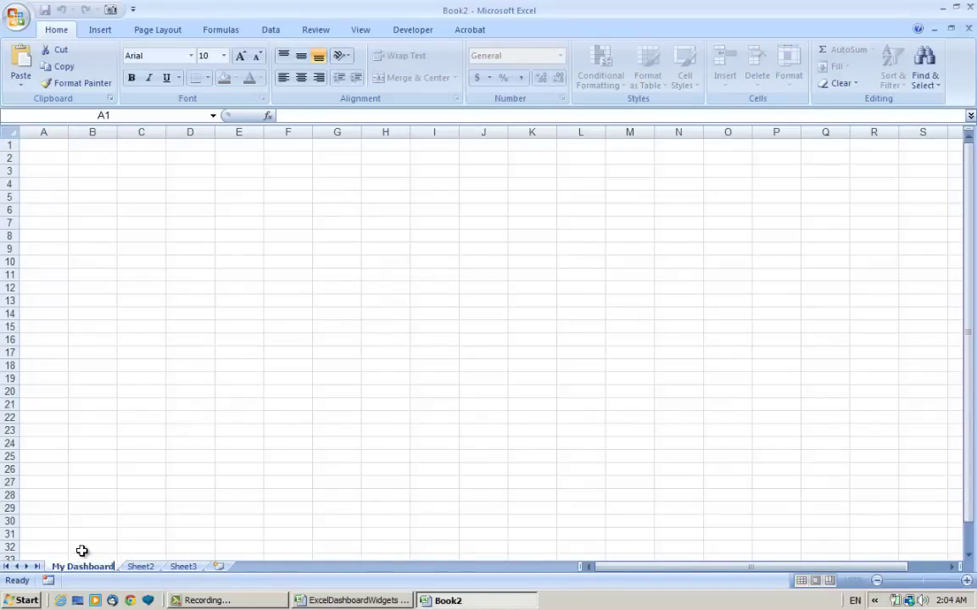
double_click(140, 567)
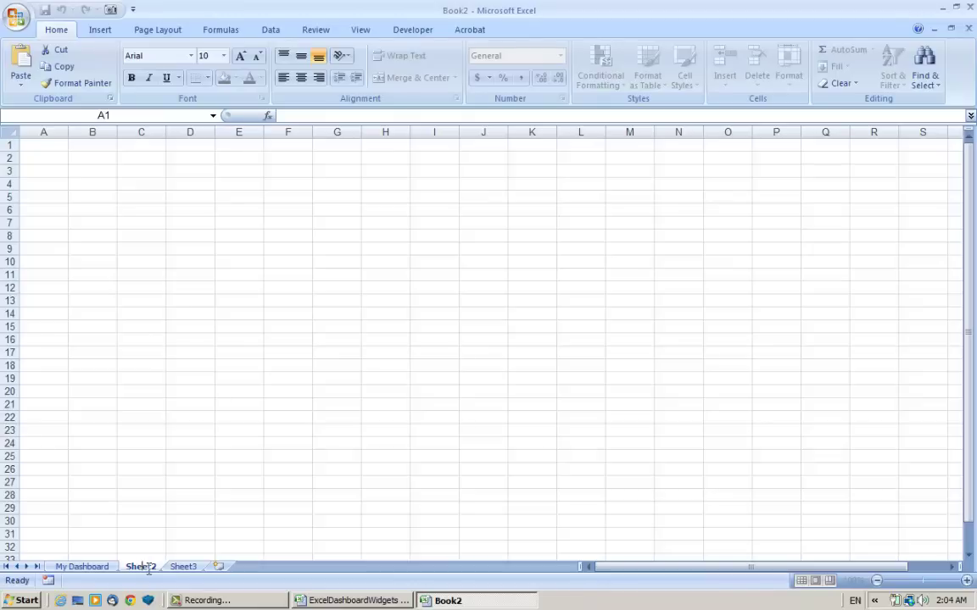
key("BackSpace")
key("BackSpace")
key("BackSpace")
key("BackSpace")
key("BackSpace")
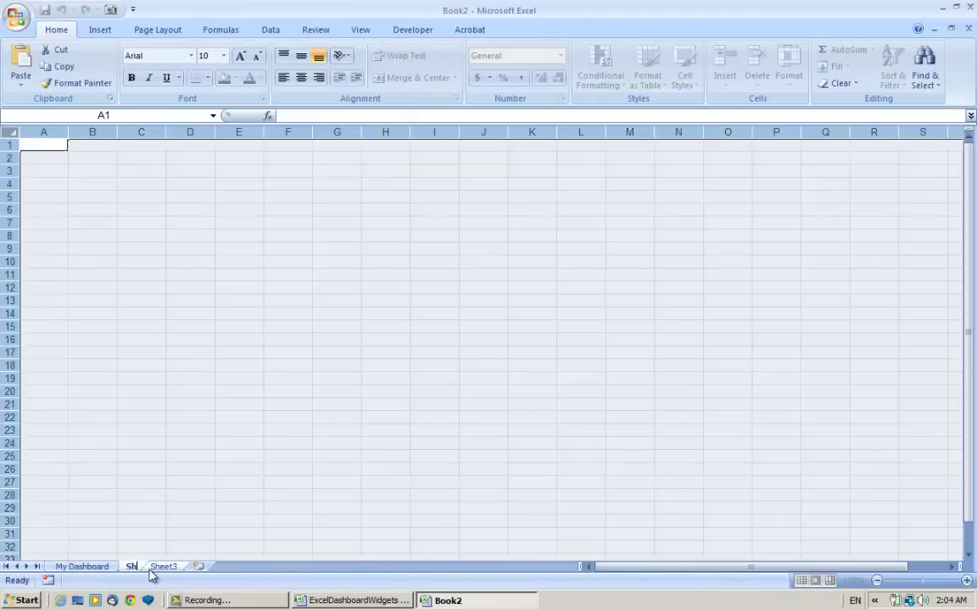
key("BackSpace")
type("My Config")
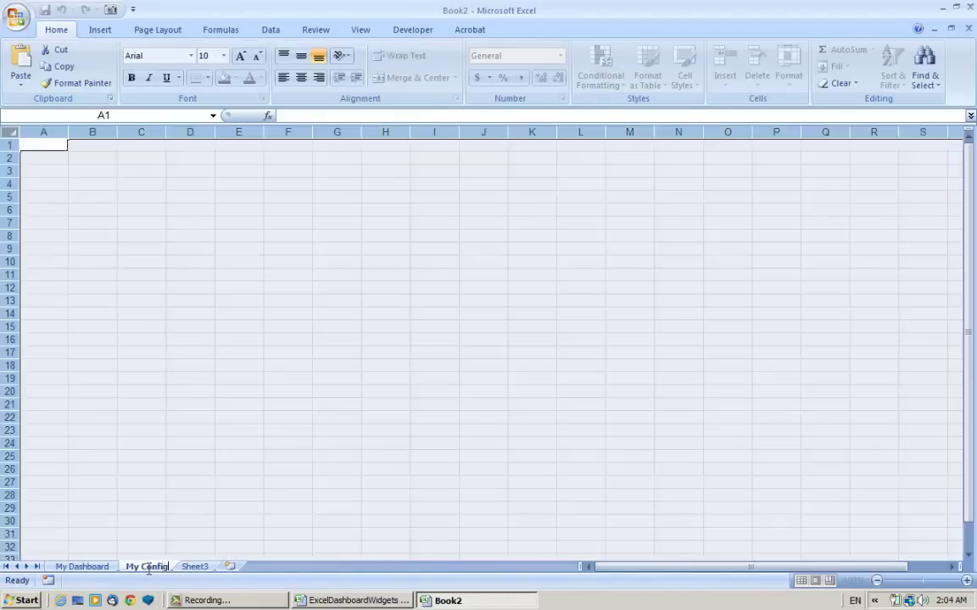
type("uration Page")
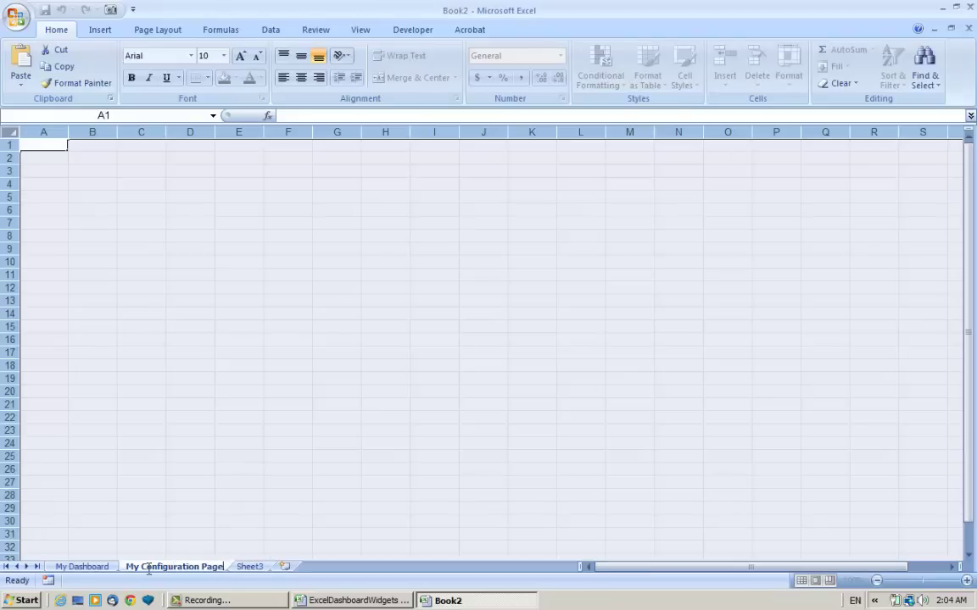
double_click(249, 566)
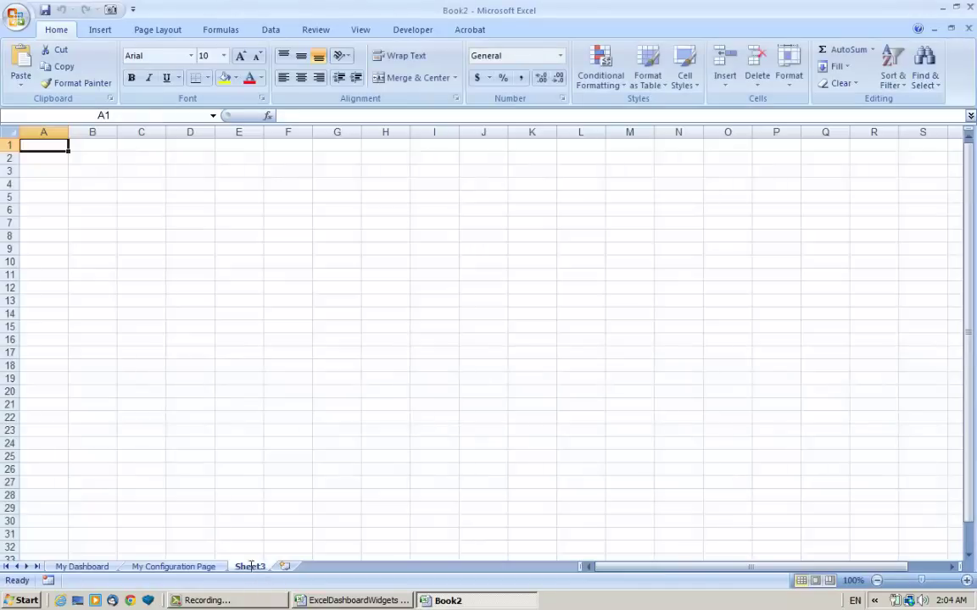
type("My Cal")
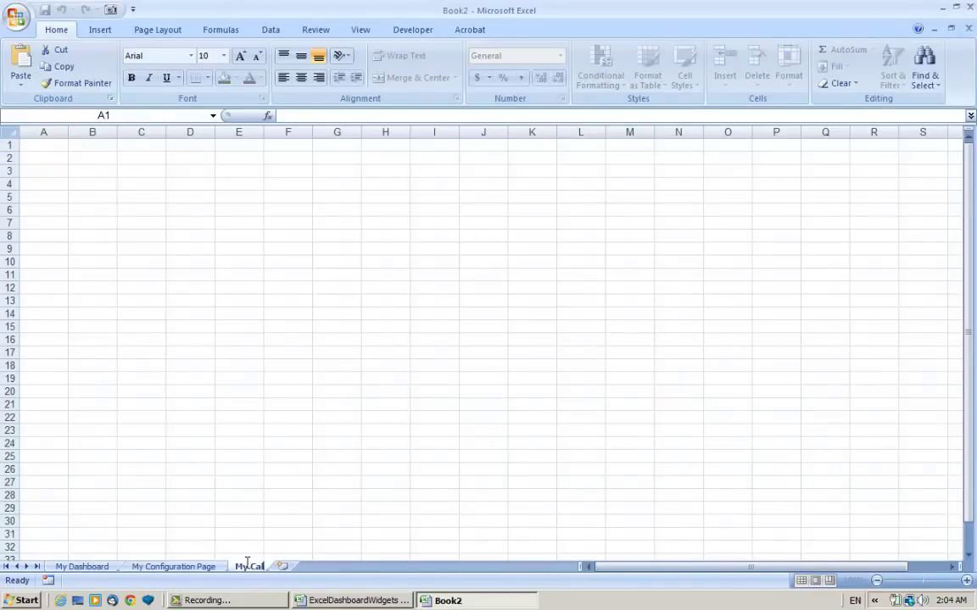
type("culations Page")
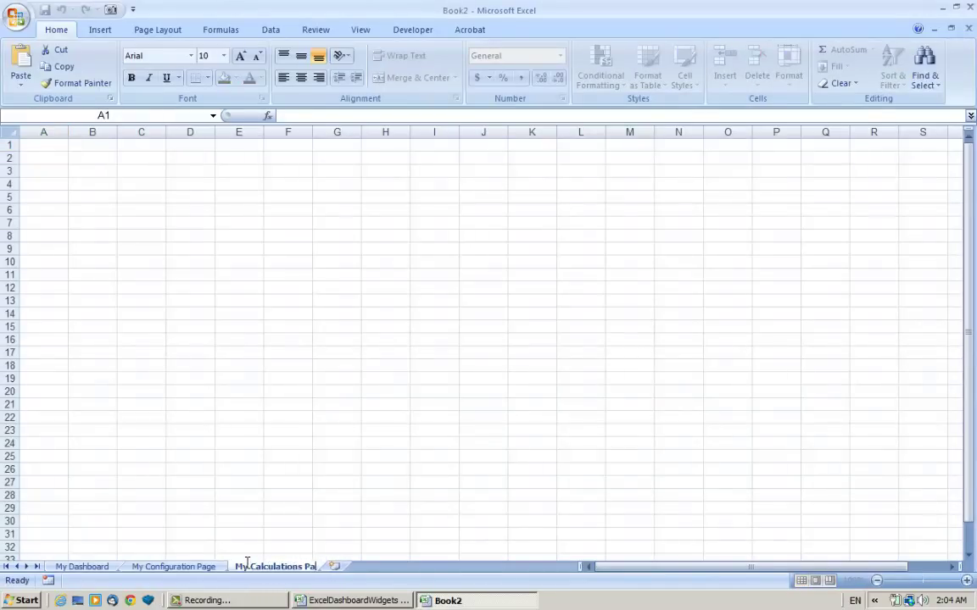
key("Return")
left_click(352, 497)
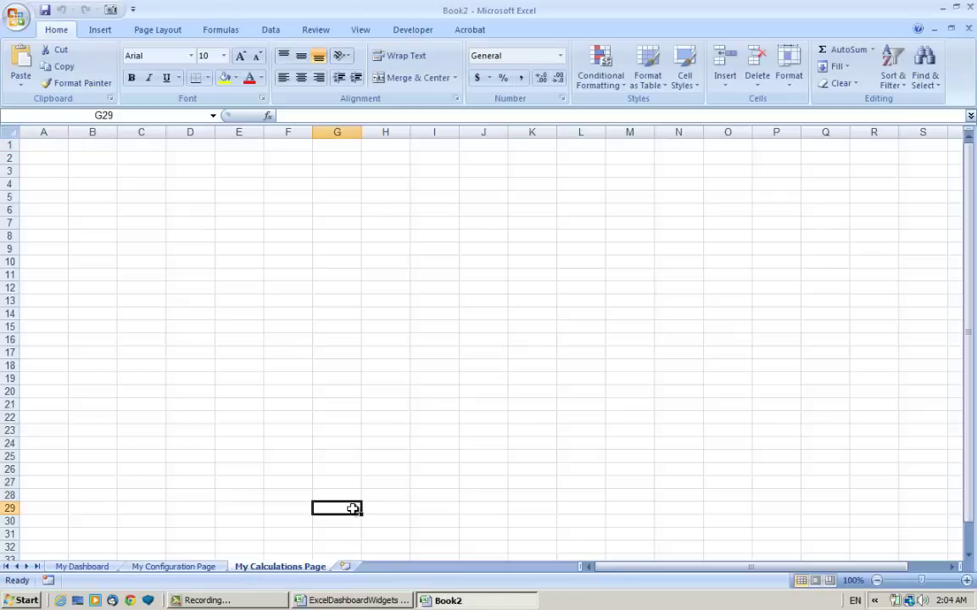
left_click(85, 568)
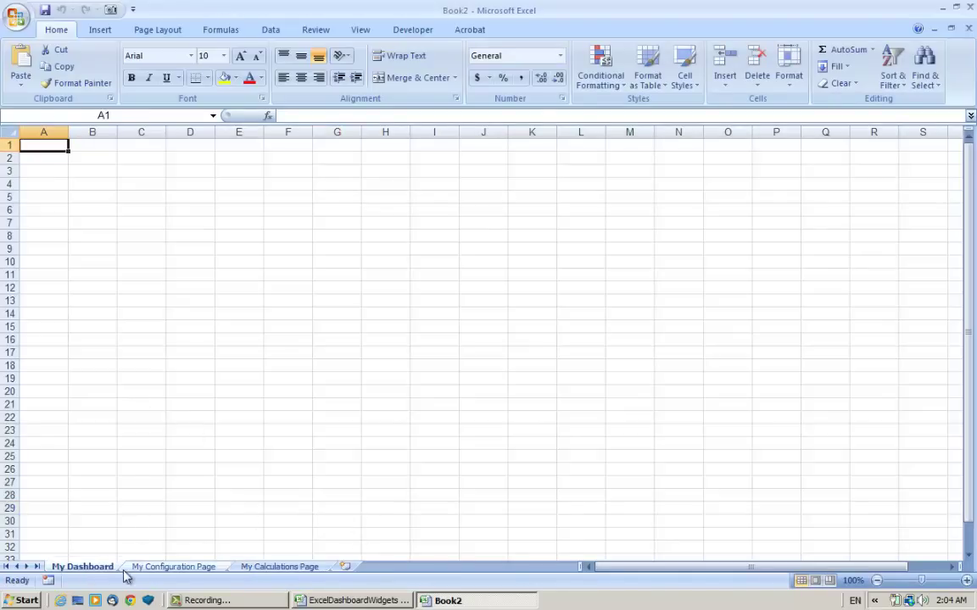
Select the Daily Widget Demand dial on the widgets workbook's Widgets Showcase sheet
left_click(229, 325)
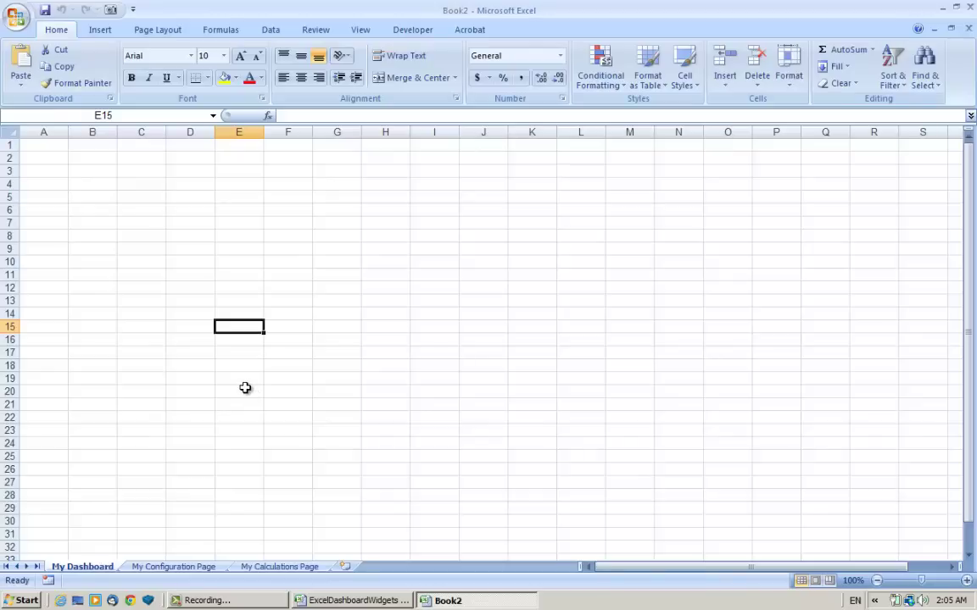
left_click(350, 600)
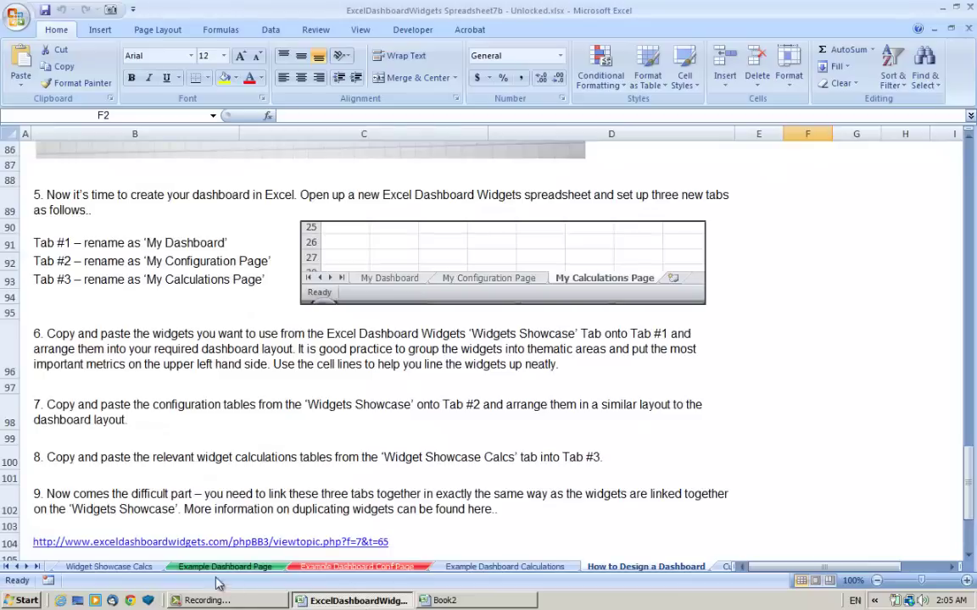
left_click(14, 566)
left_click(91, 568)
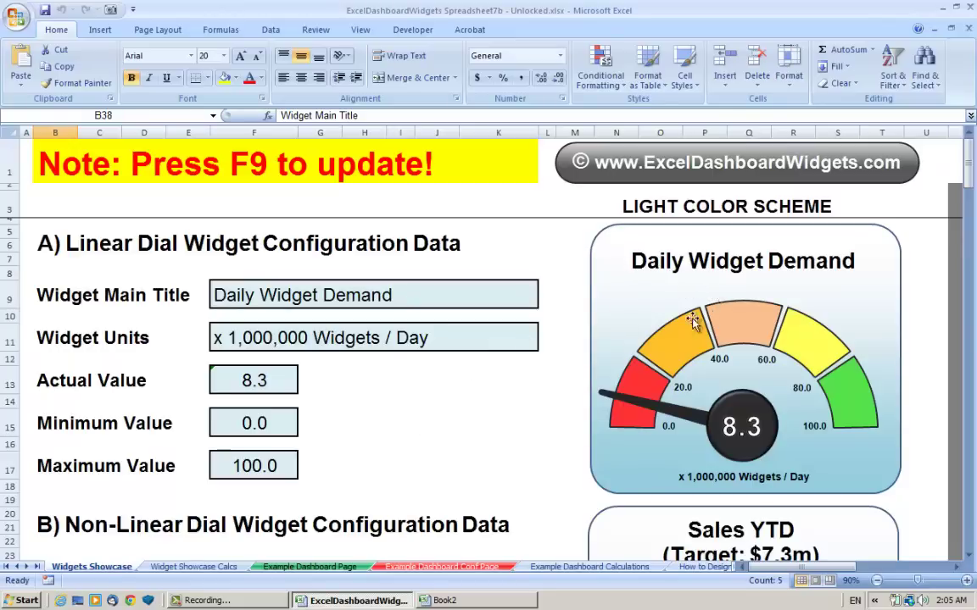
left_click(590, 266)
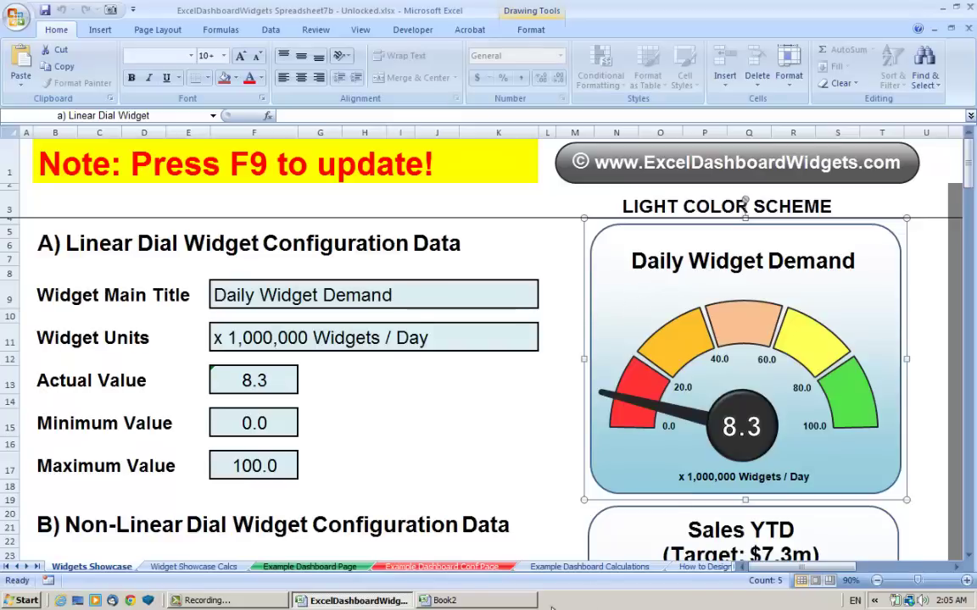
Paste the dial at B2 of Book2's My Dashboard sheet and narrow column A
left_click(441, 600)
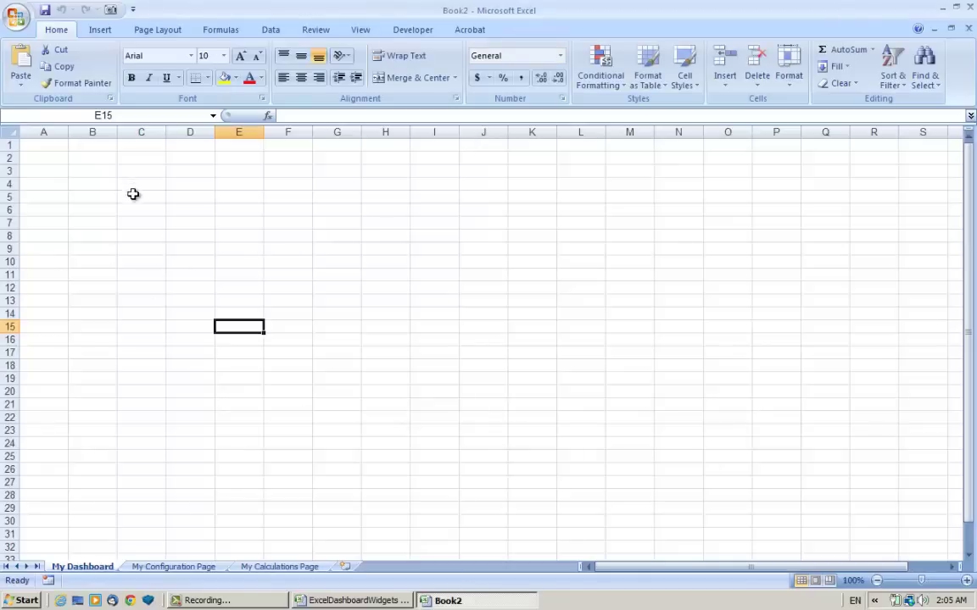
left_click(88, 160)
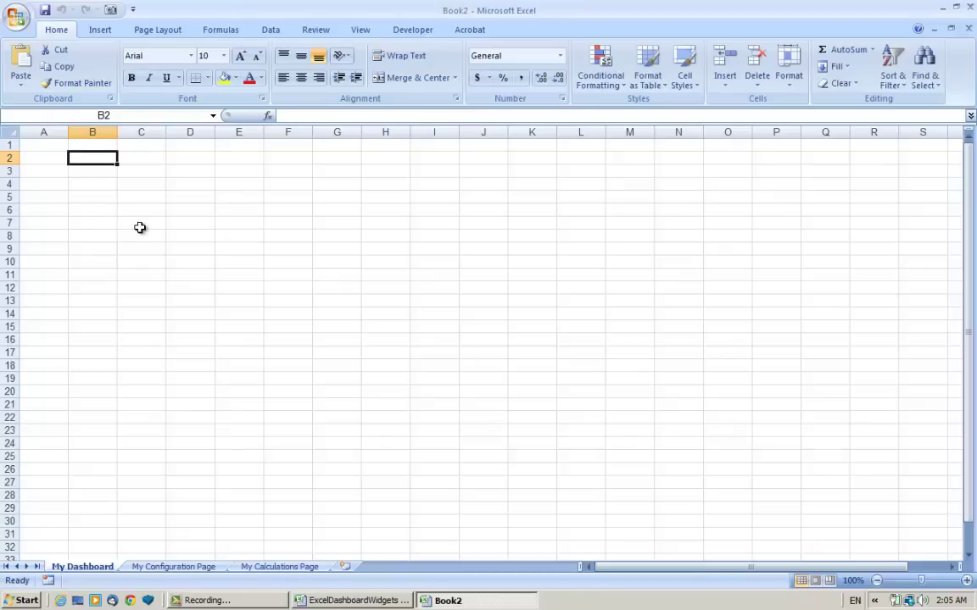
key("ctrl+v")
left_click(644, 315)
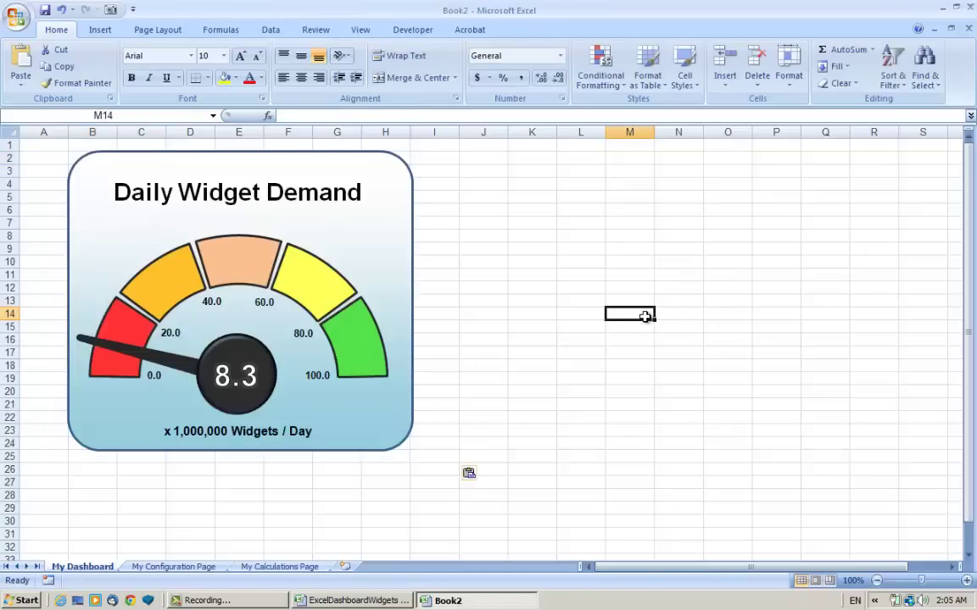
left_click_drag(64, 131, 31, 132)
left_click(527, 405)
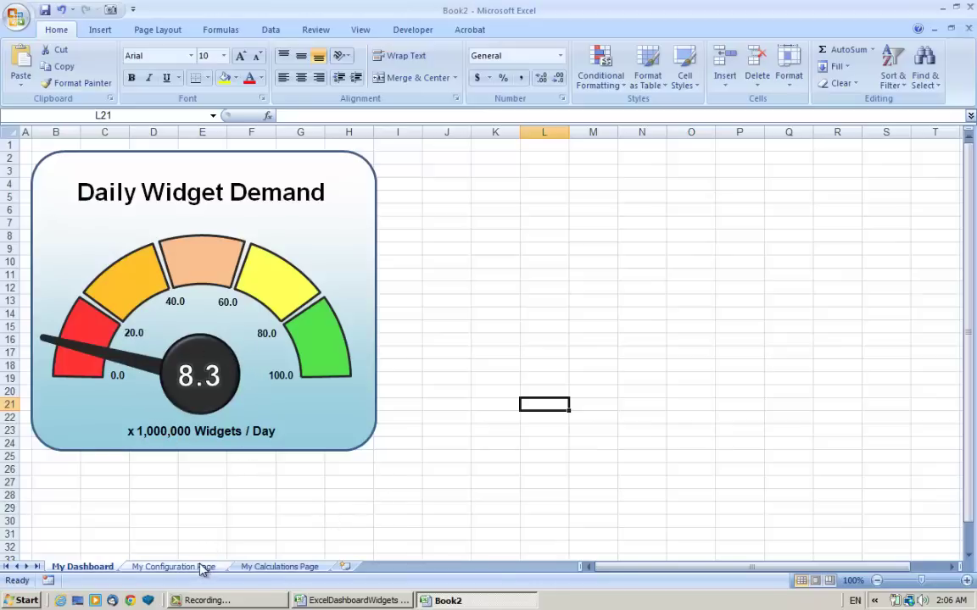
Select the pasted dial's needle series to inspect its SERIES formula referencing the original workbook
left_click(120, 362)
left_click(119, 363)
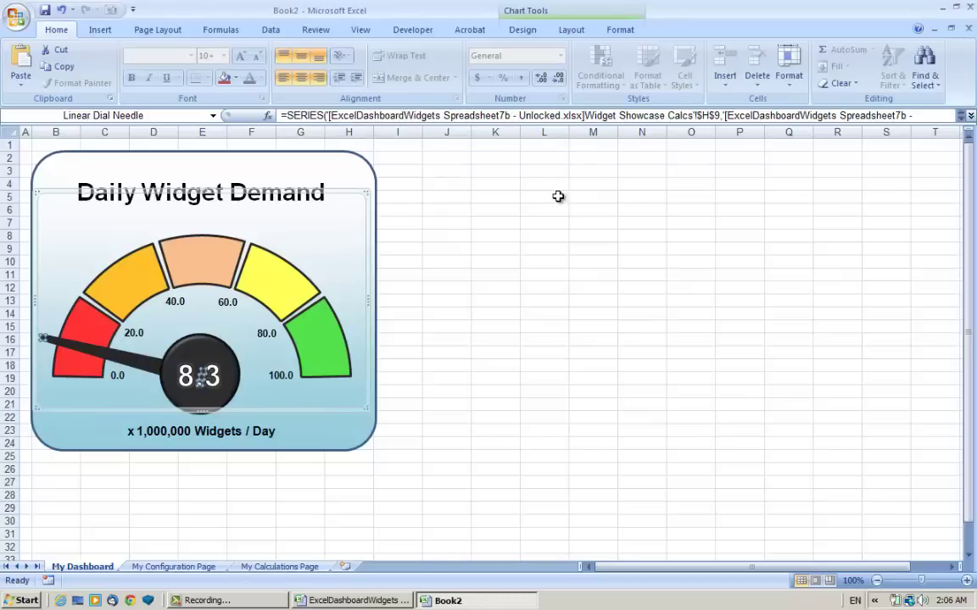
left_click(509, 251)
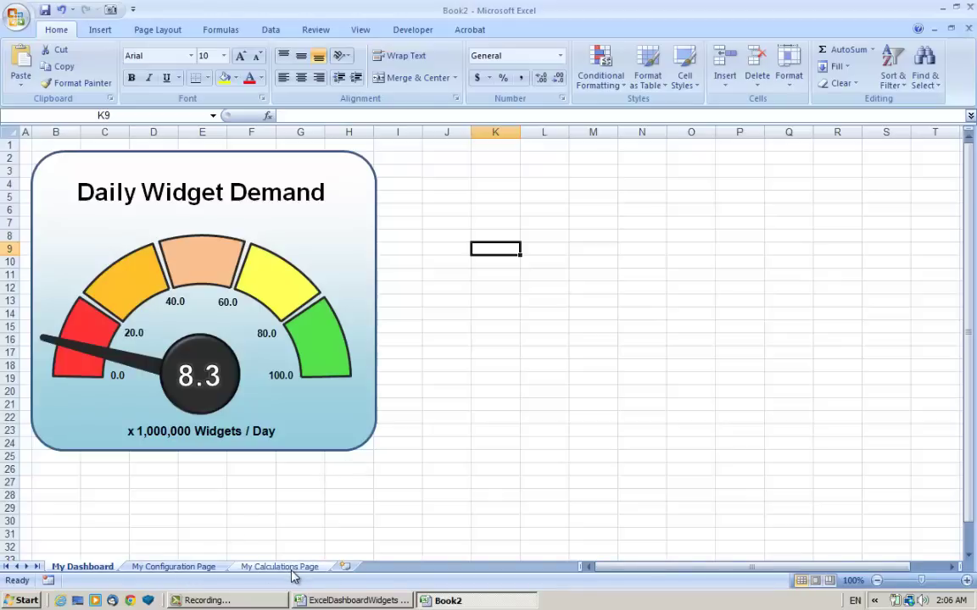
Copy the linear dial configuration table B9:K17 into B2 of Book2's My Configuration Page
left_click(335, 604)
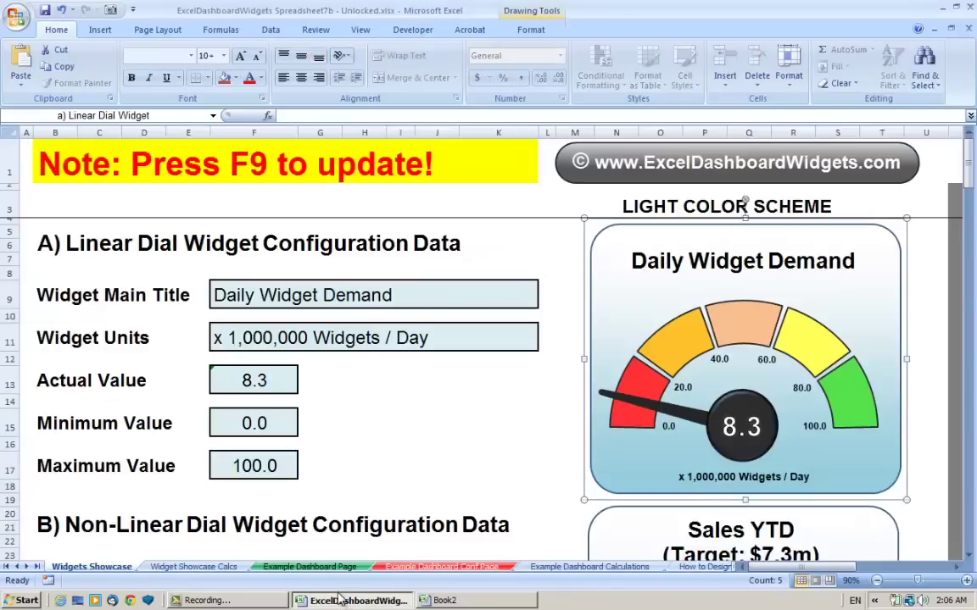
mouse_move(53, 301)
left_mouse_down()
mouse_move(78, 293)
mouse_move(458, 339)
mouse_move(498, 456)
left_mouse_up()
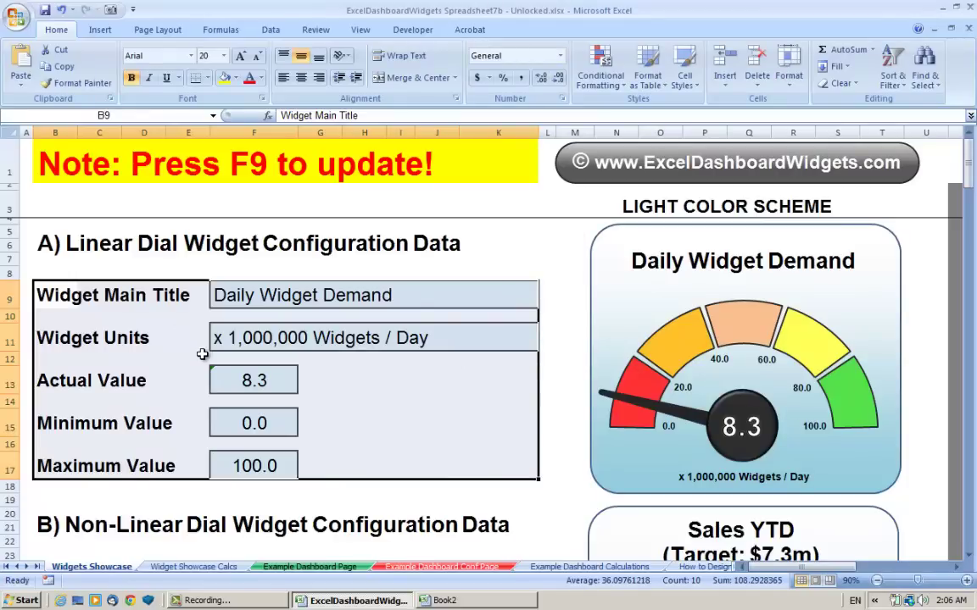
key("ctrl+c")
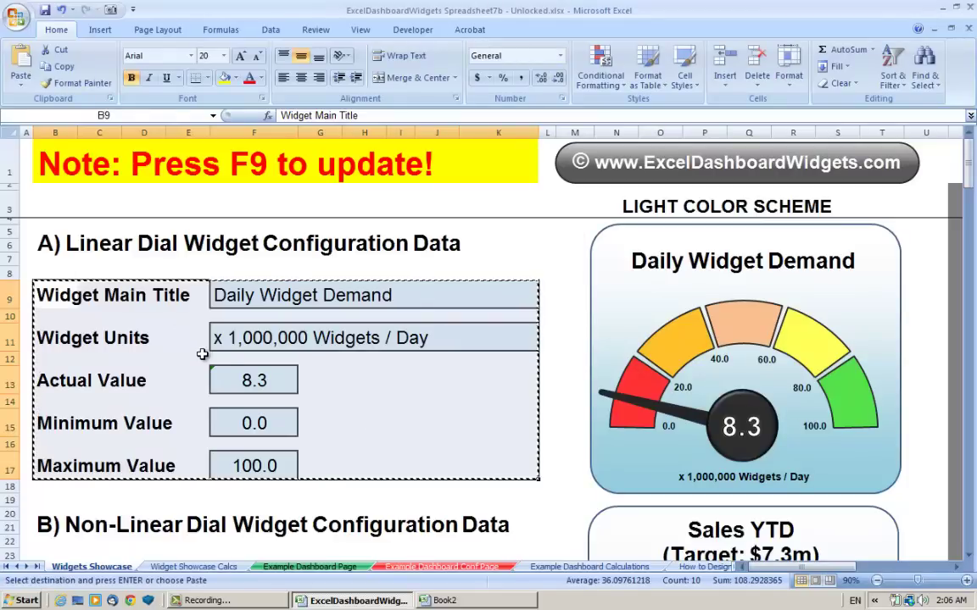
left_click(465, 602)
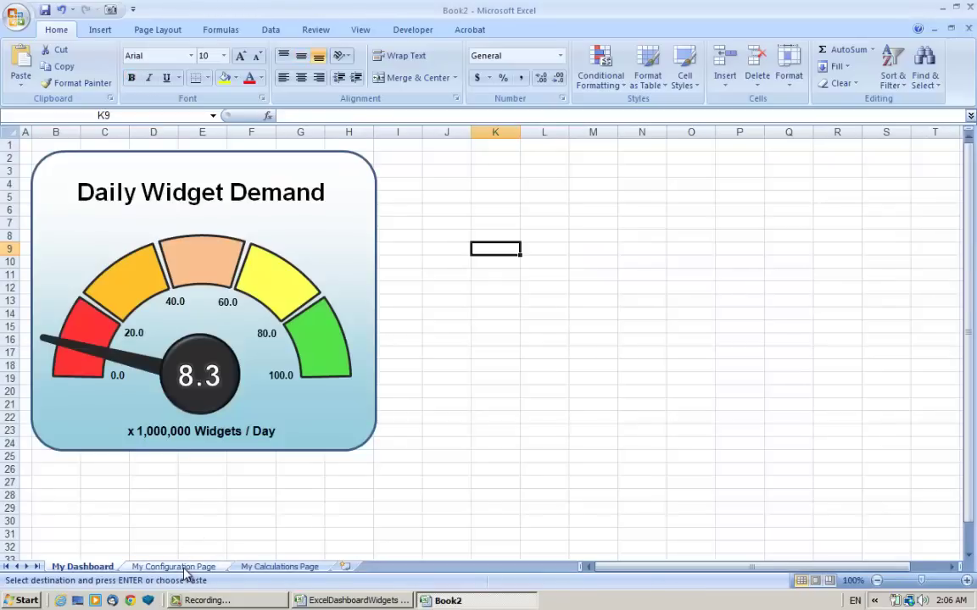
left_click(192, 565)
left_click(78, 158)
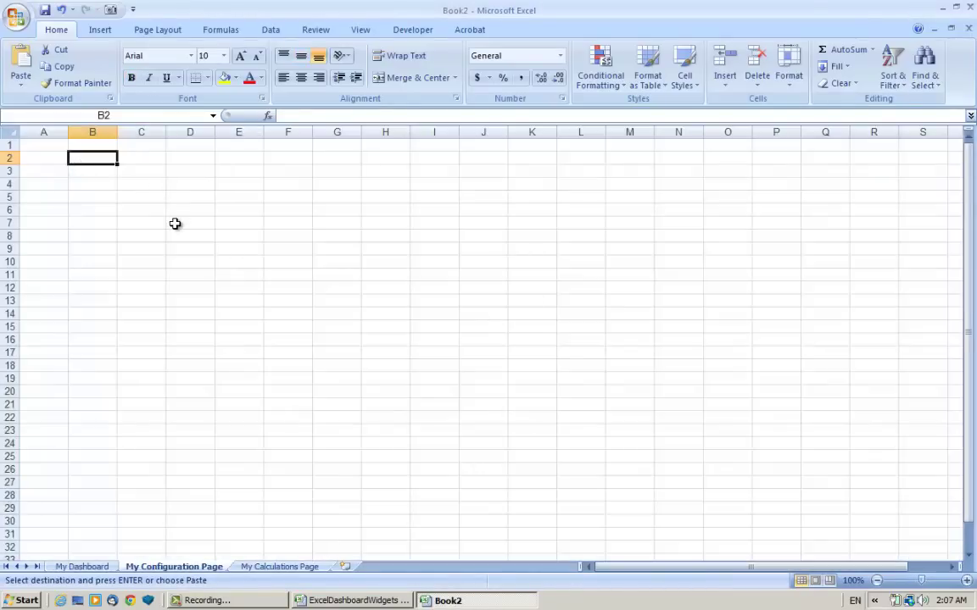
key("ctrl+v")
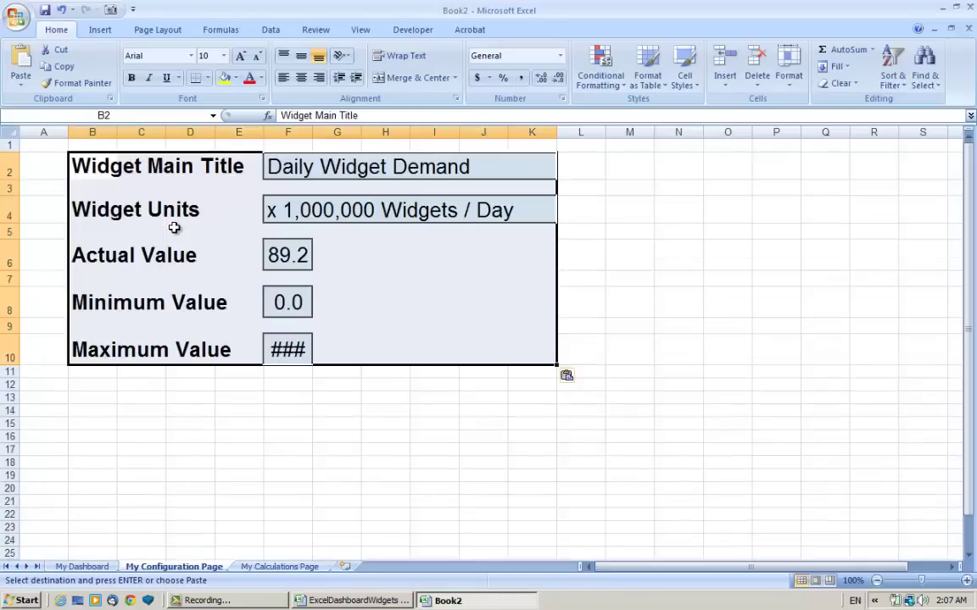
Set the widget title in F2 to 'Daily Pie Sales'
left_click(422, 410)
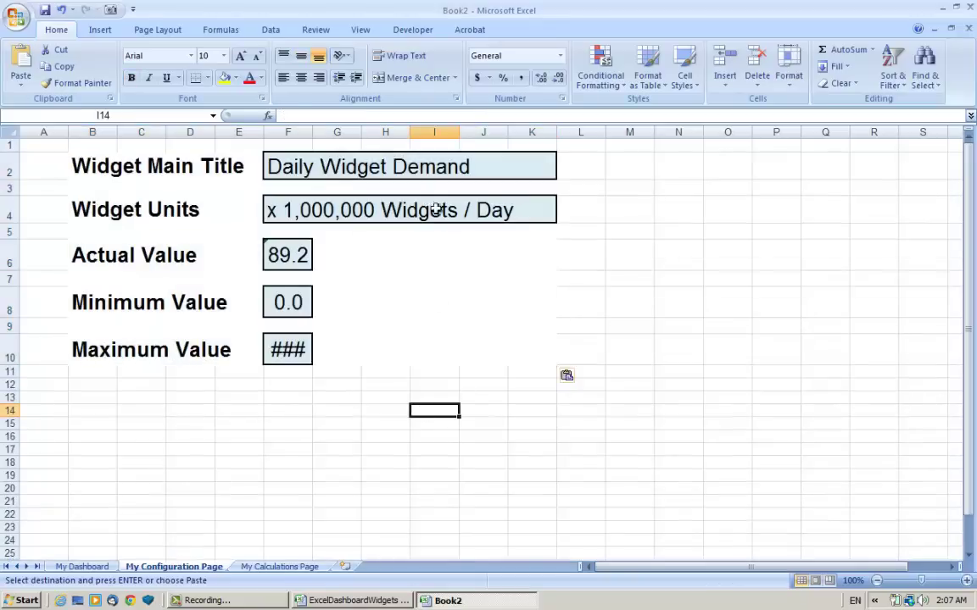
left_click(288, 169)
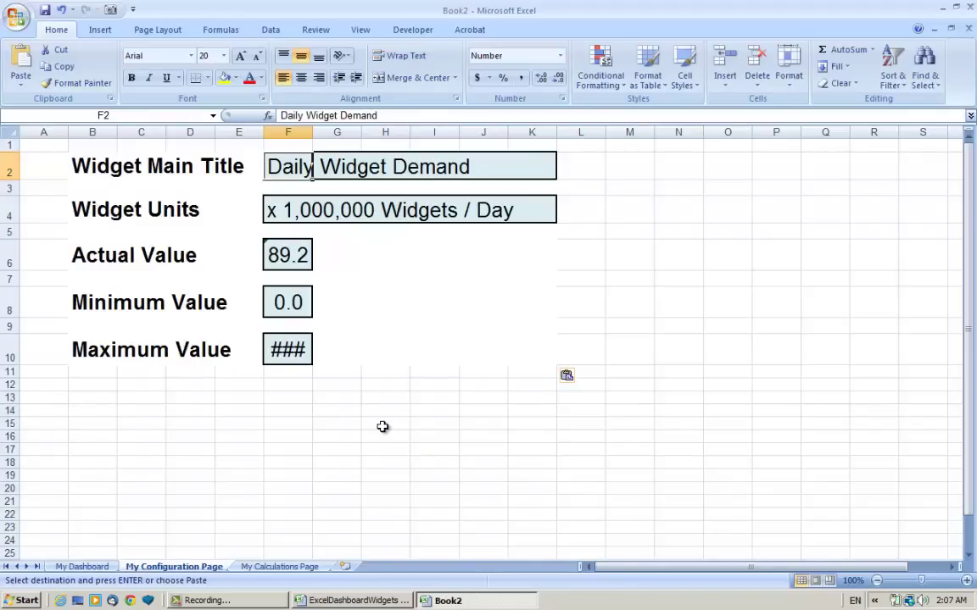
type("Daily Pie Sal")
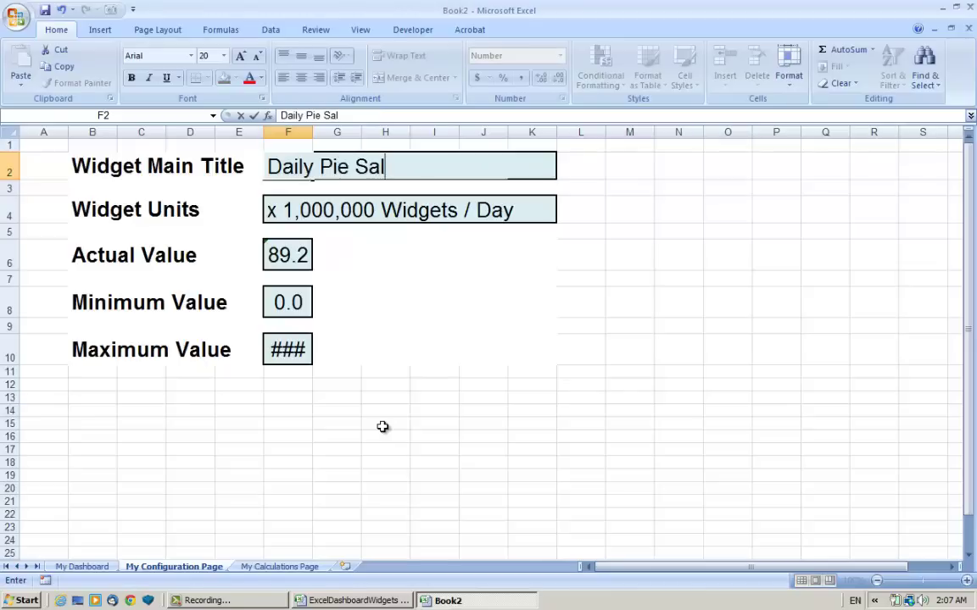
type("es")
key("Return")
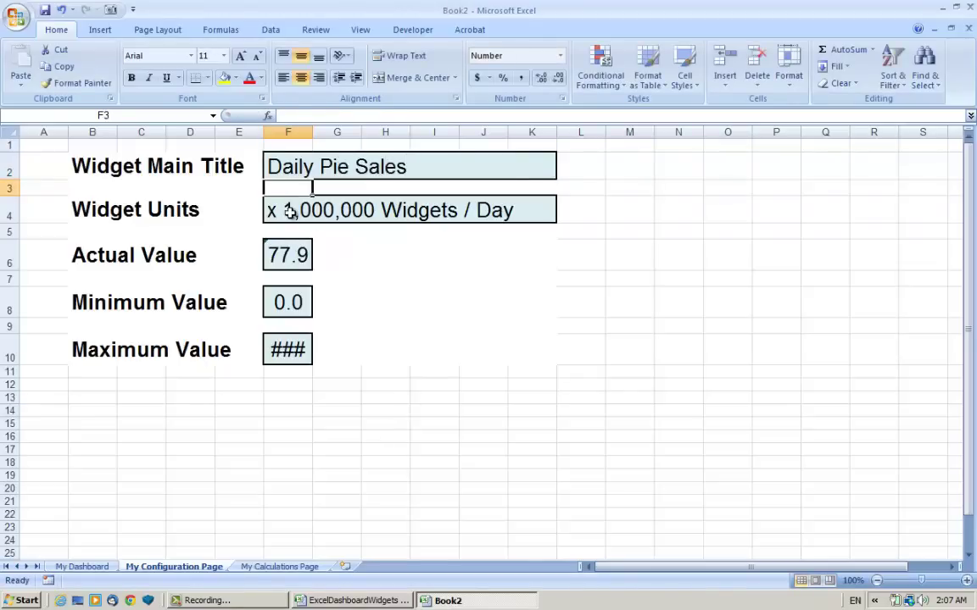
Replace the units text in F4 with 'Pies Sold Per Day'
double_click(311, 211)
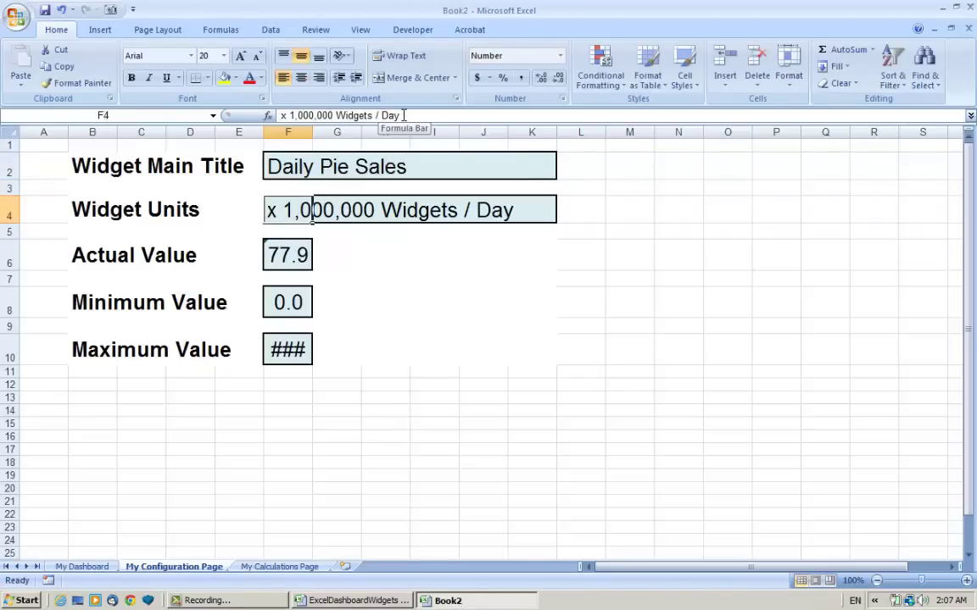
left_click_drag(403, 115, 281, 115)
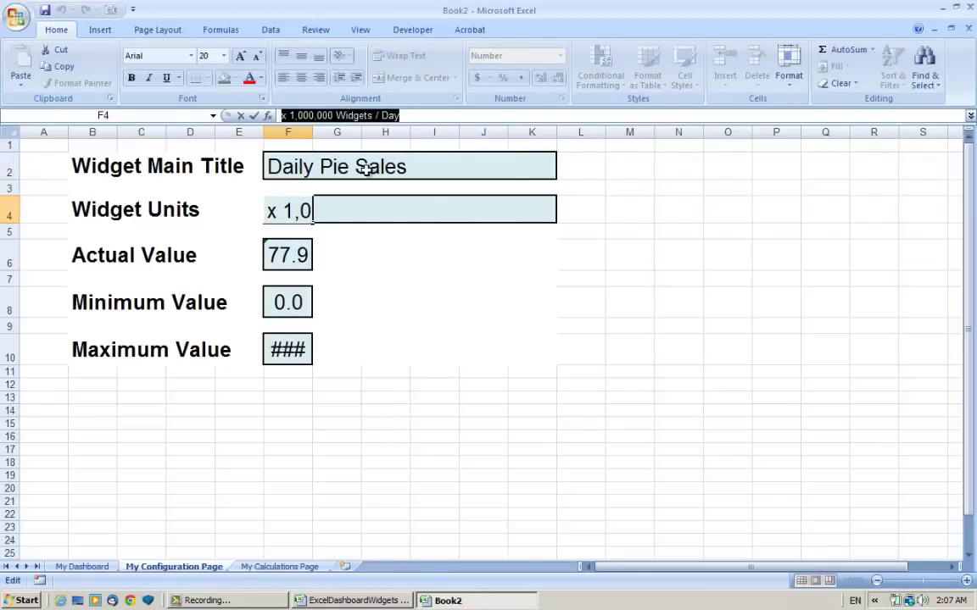
type("Pies S")
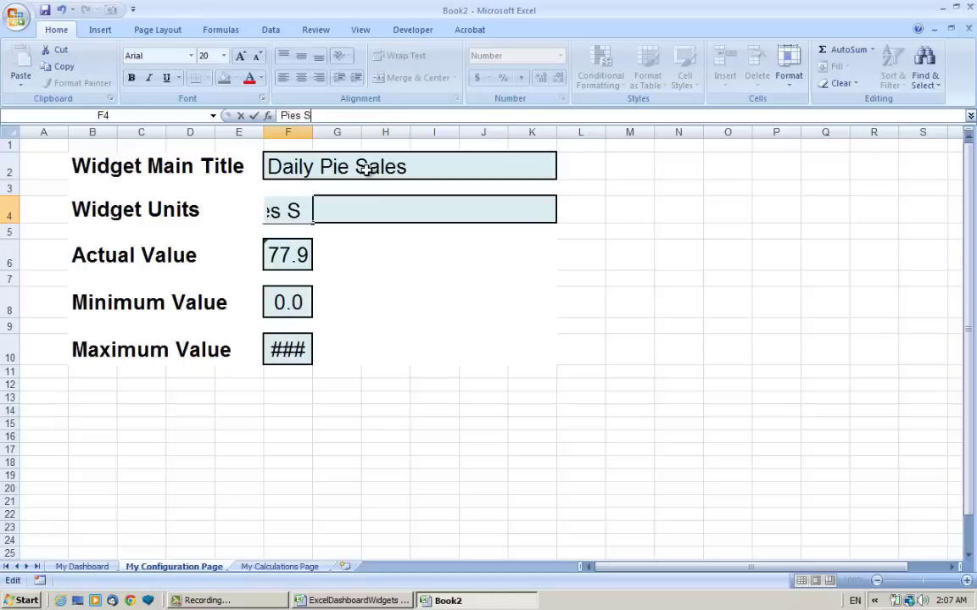
type("old Per Day")
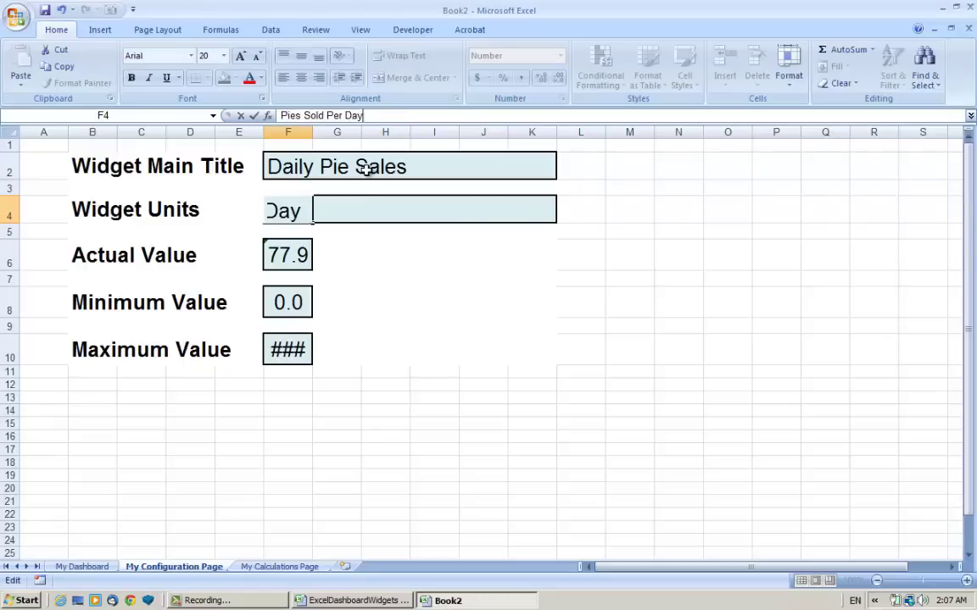
key("Return")
left_click(292, 423)
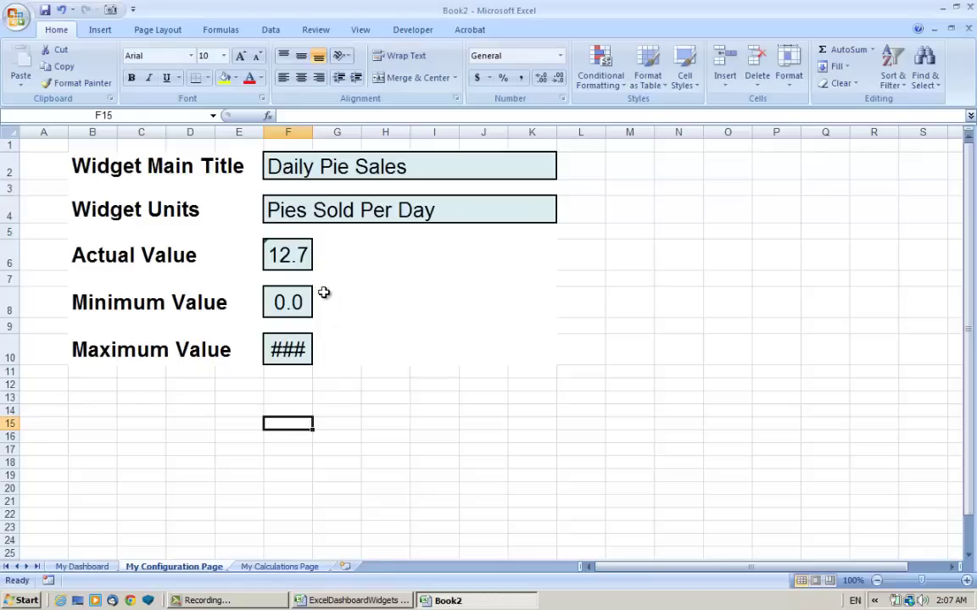
Enter 432 as the Actual Value in F6 and 1000 as the Maximum Value in F10
left_click(300, 258)
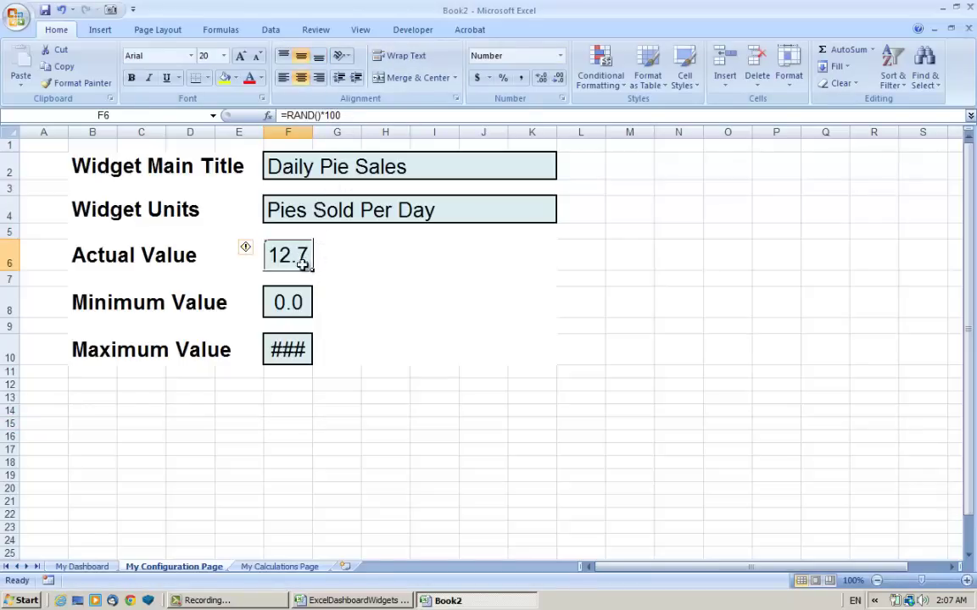
left_click(386, 409)
left_click(291, 255)
type("432")
key("Return")
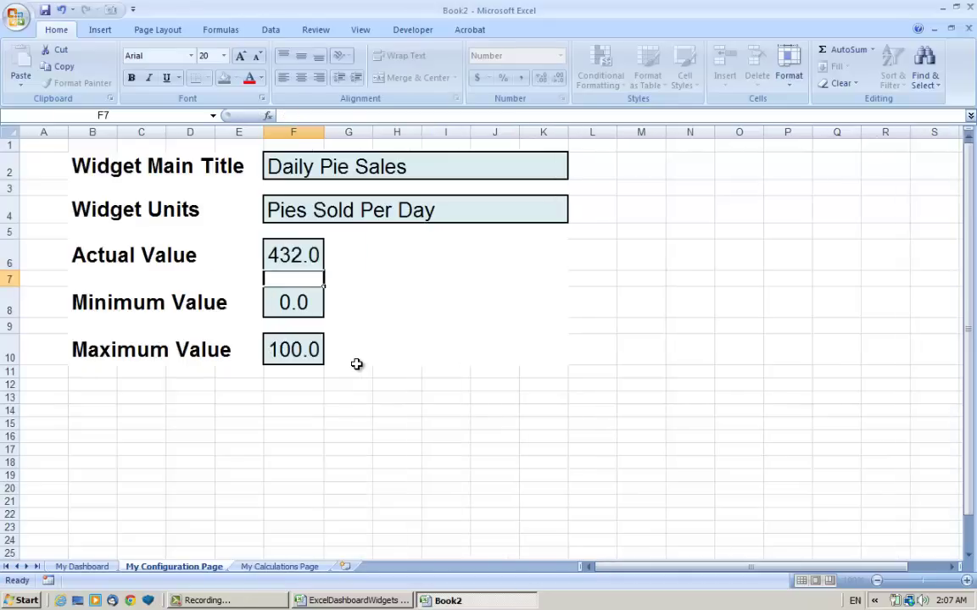
left_click(316, 425)
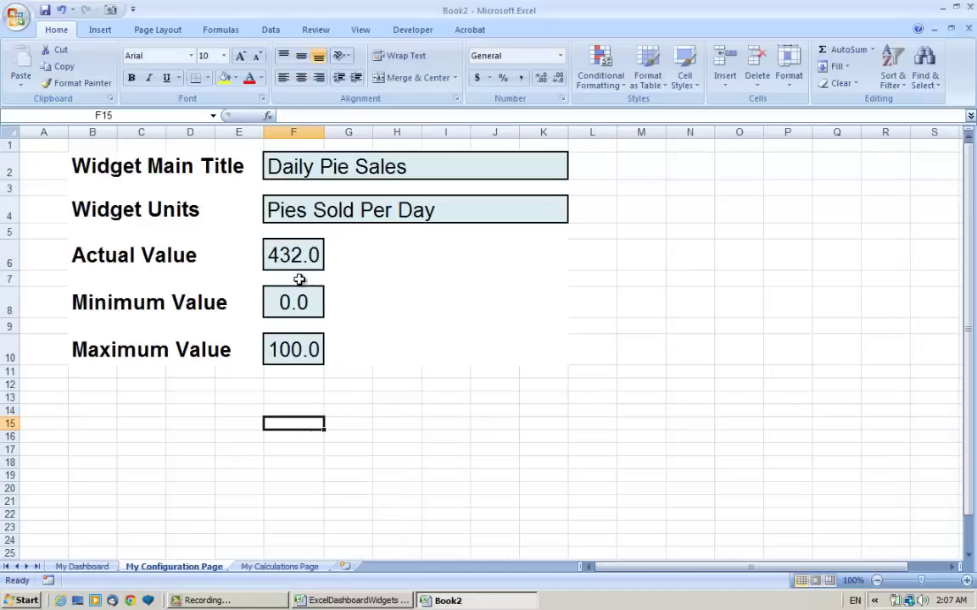
left_click(298, 362)
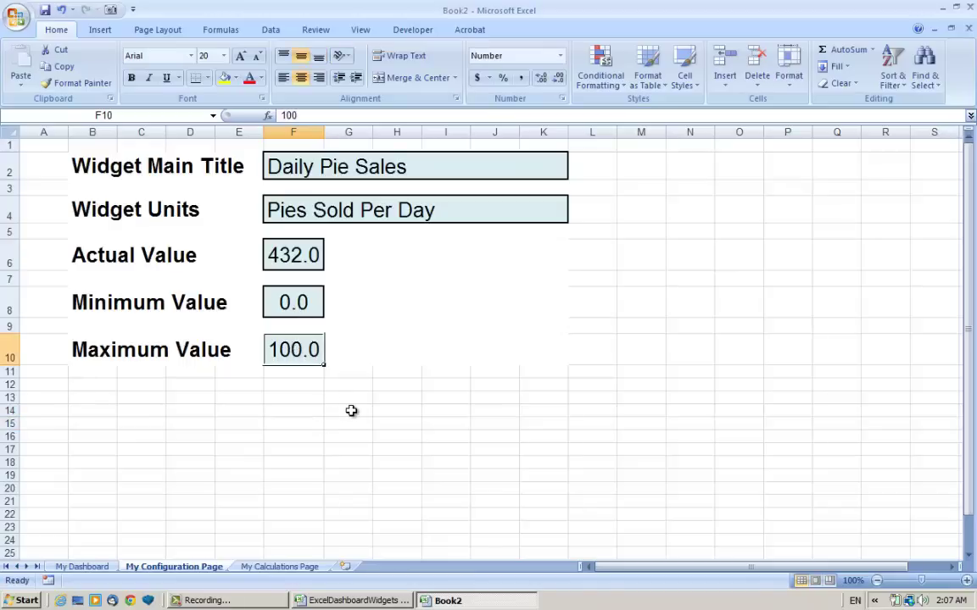
type("1000")
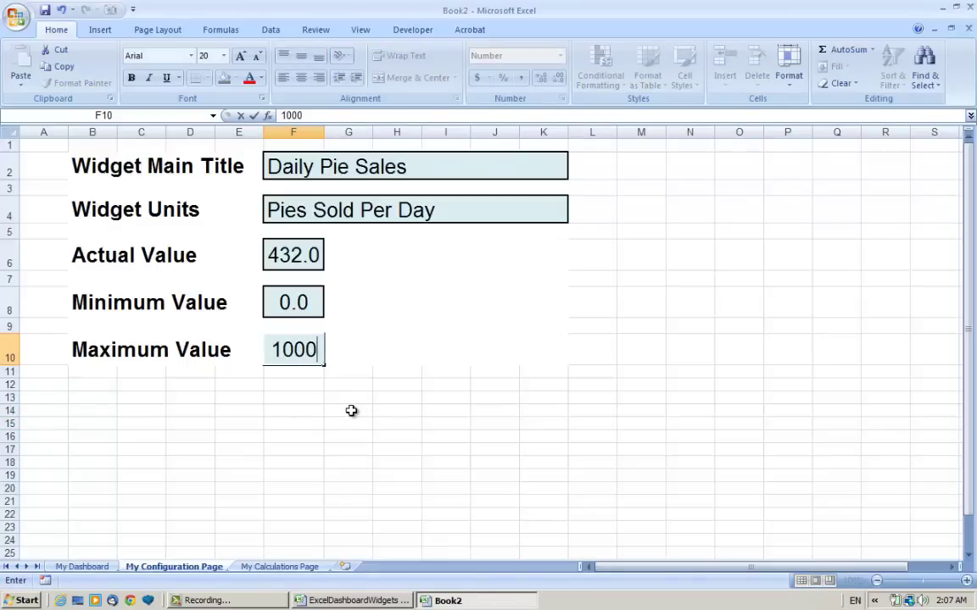
key("Return")
left_click(438, 449)
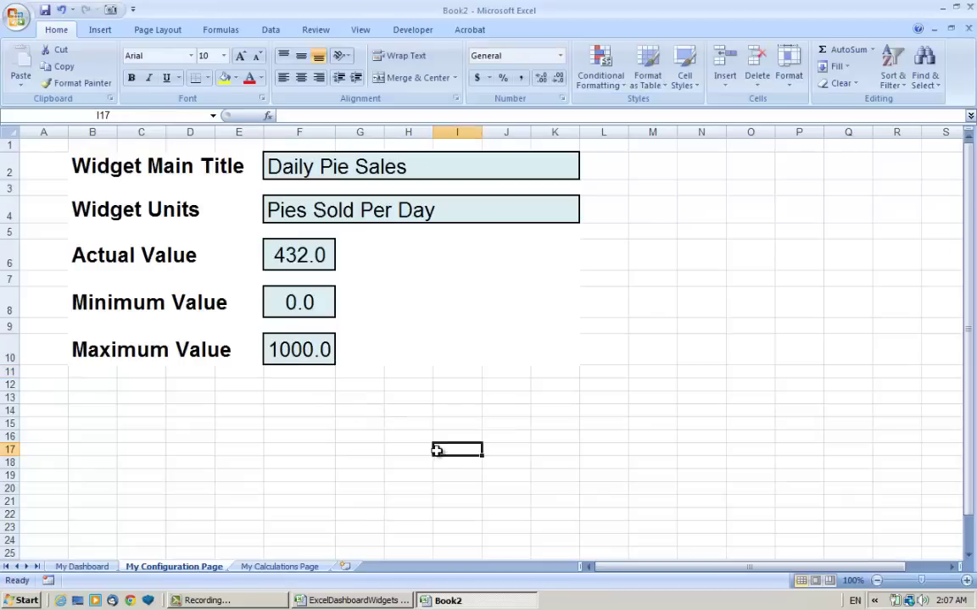
Remove the decimal place from the values in F6:F10 so they show as whole numbers
left_click_drag(290, 251, 304, 343)
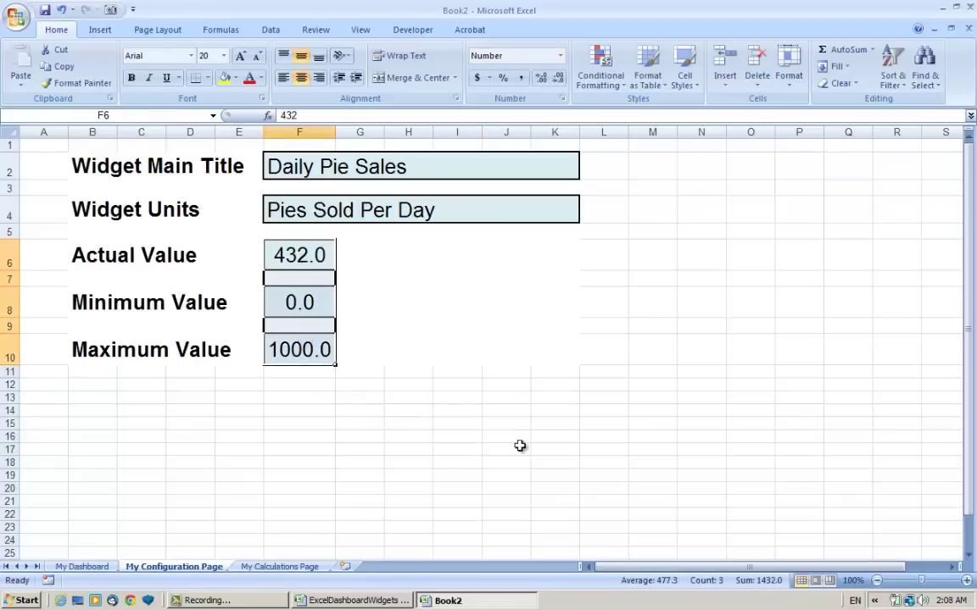
left_click(558, 77)
left_click(506, 410)
left_click(368, 464)
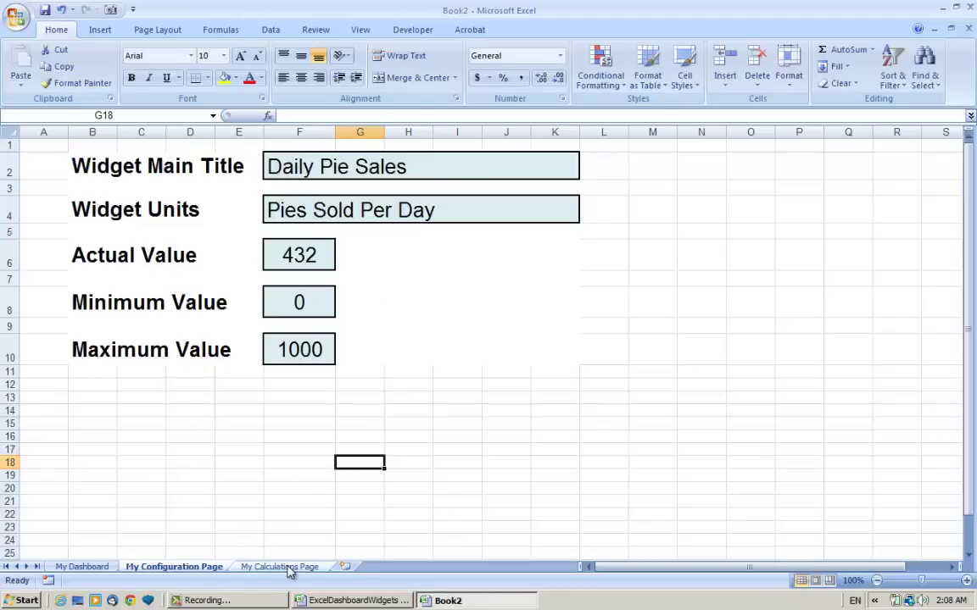
Copy the Linear Dial Widget calculation block from the Widget Showcase Calcs sheet
left_click(340, 602)
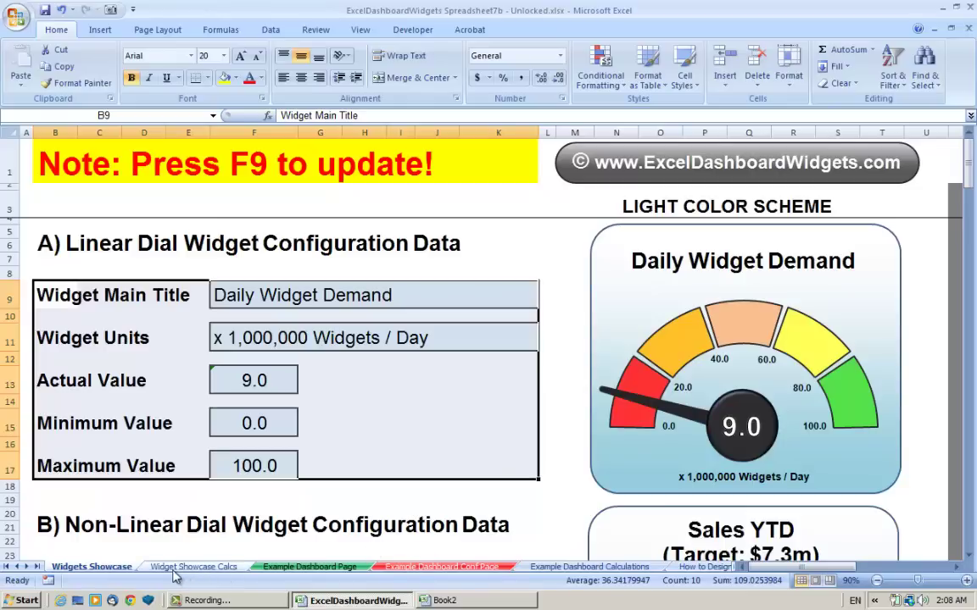
left_click(203, 574)
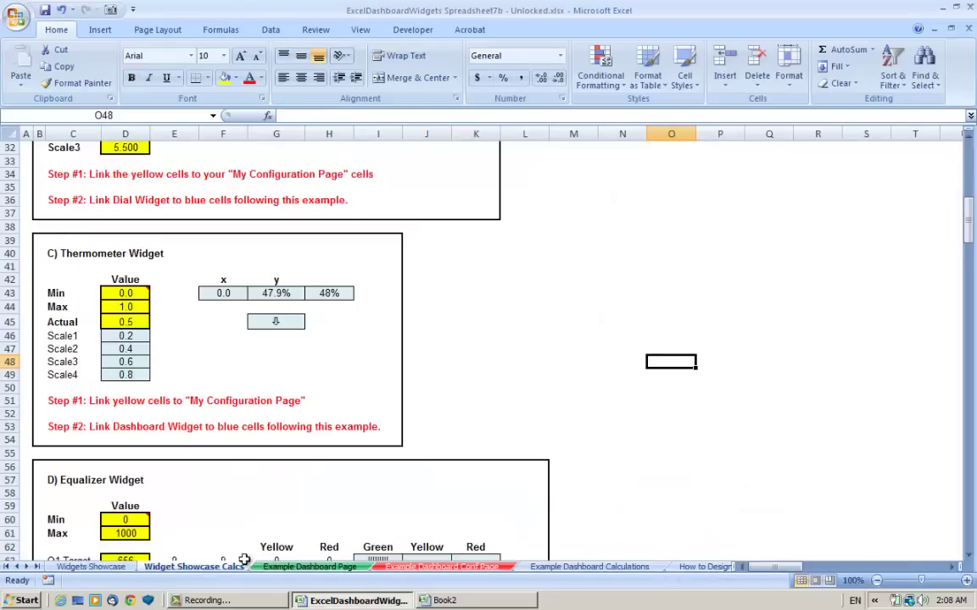
left_click(739, 427)
left_click_drag(970, 222, 970, 161)
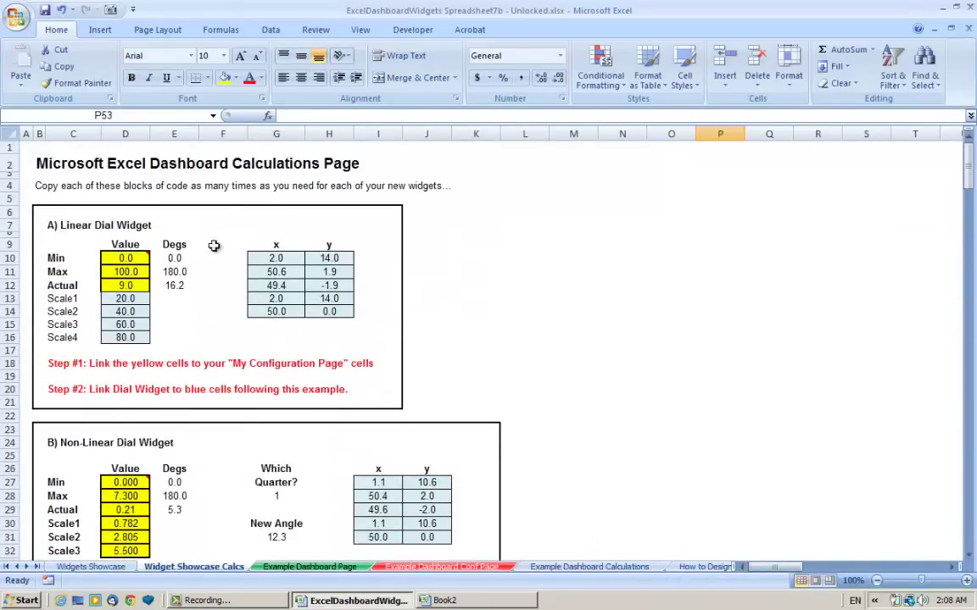
left_click_drag(37, 212, 417, 384)
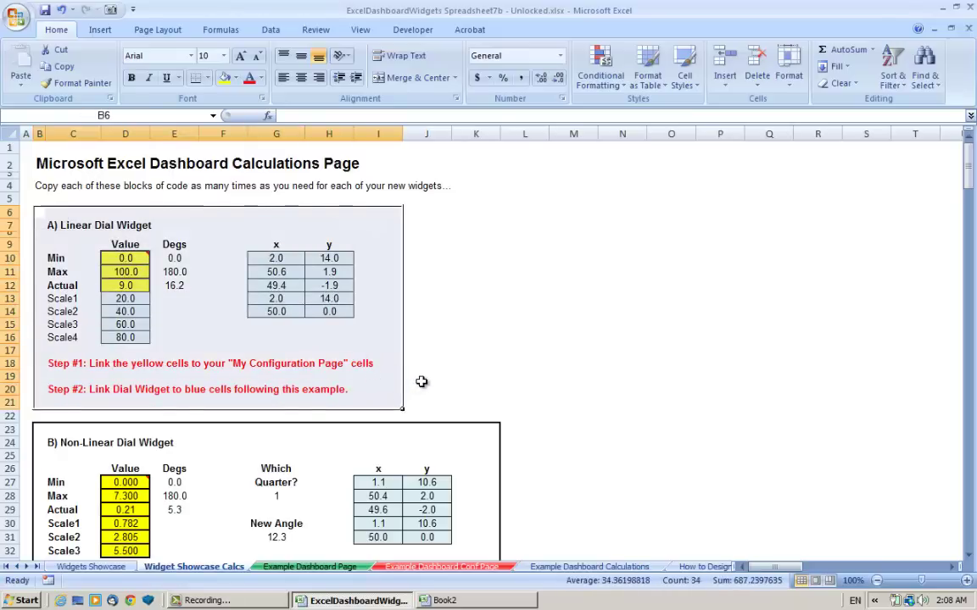
key("ctrl+c")
Paste the block at B2 of Book2's My Calculations Page and narrow column B
key("ctrl+Tab")
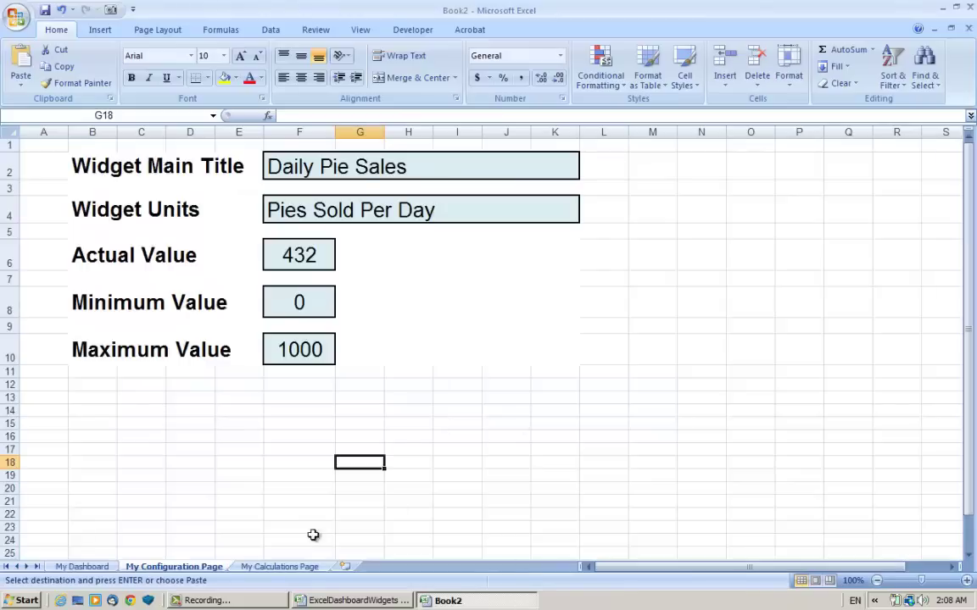
left_click(283, 566)
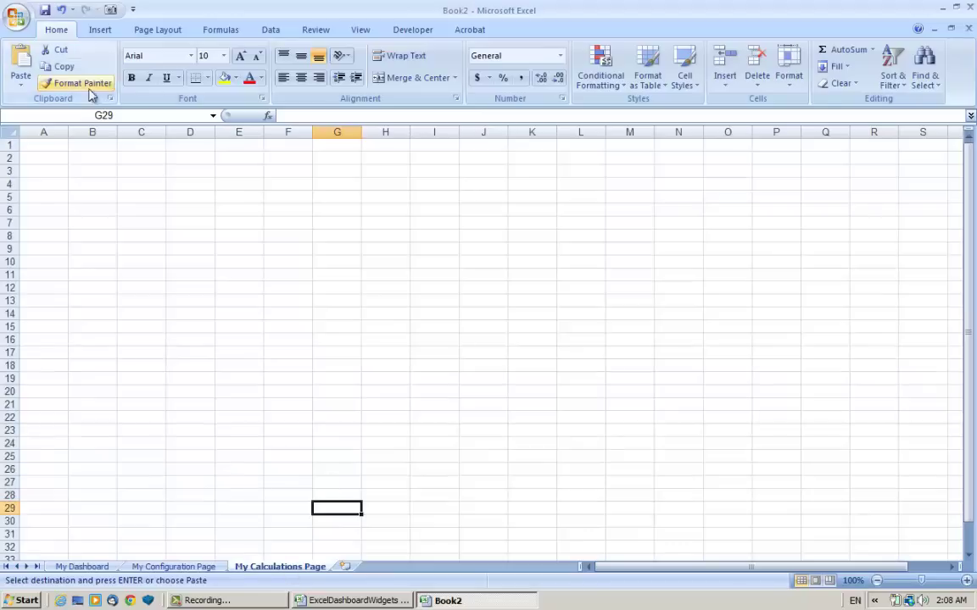
left_click(85, 159)
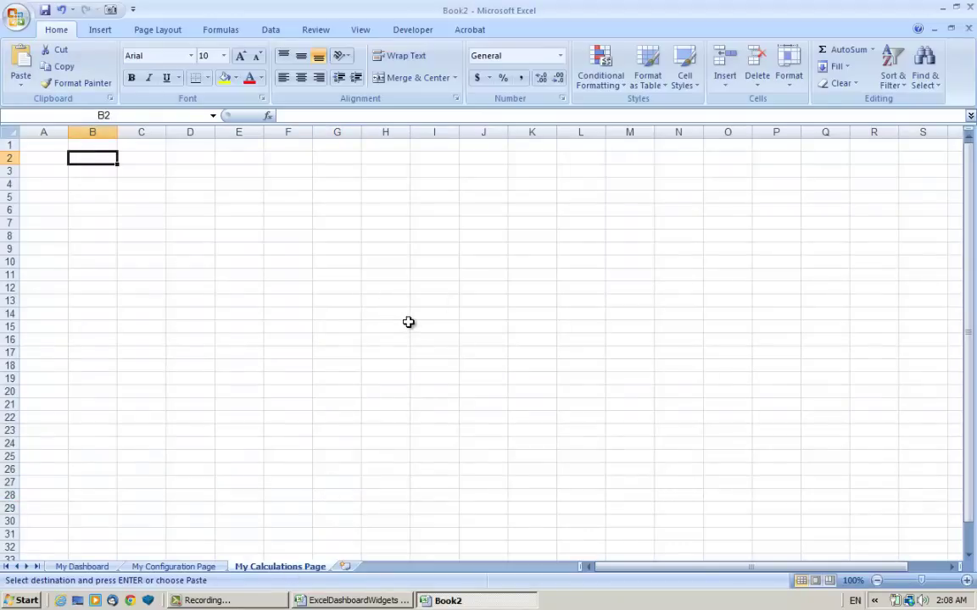
key("ctrl+v")
left_click(585, 290)
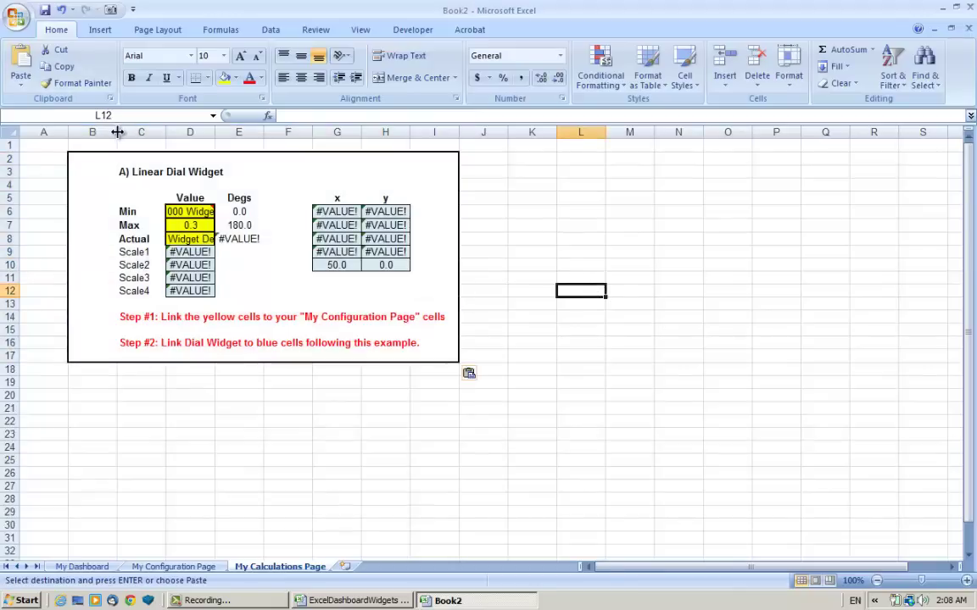
left_click_drag(117, 131, 92, 132)
left_click(240, 415)
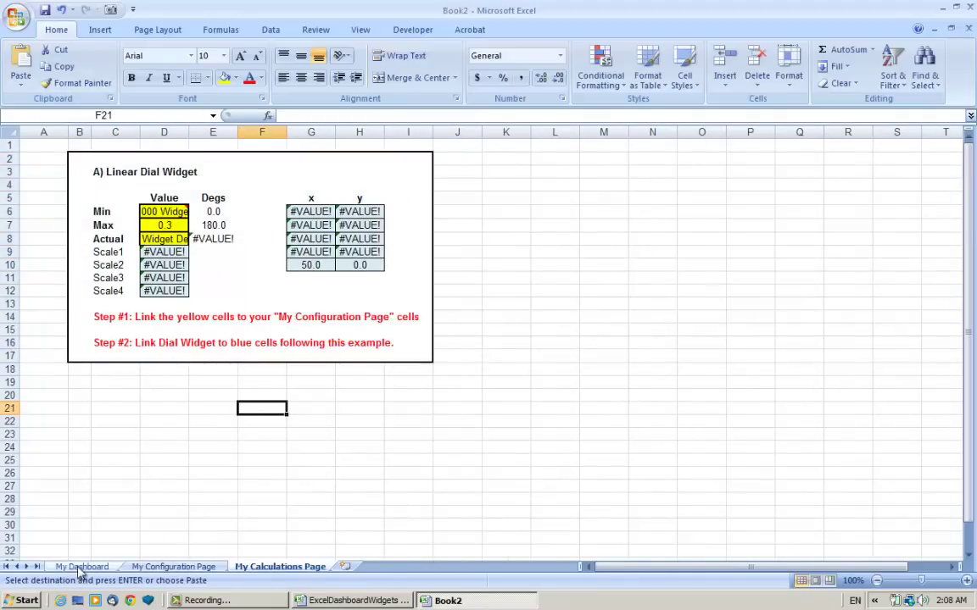
Change the dial title box's formula from =$F$9 to ='My Configuration Page'!F2, showing Daily Pie Sales
left_click(81, 567)
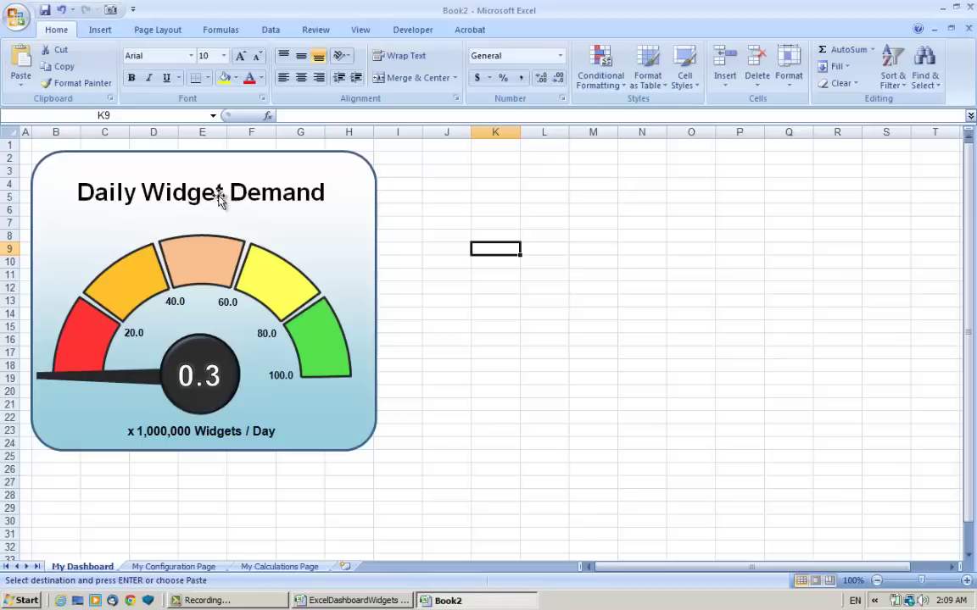
left_click_drag(195, 196, 200, 198)
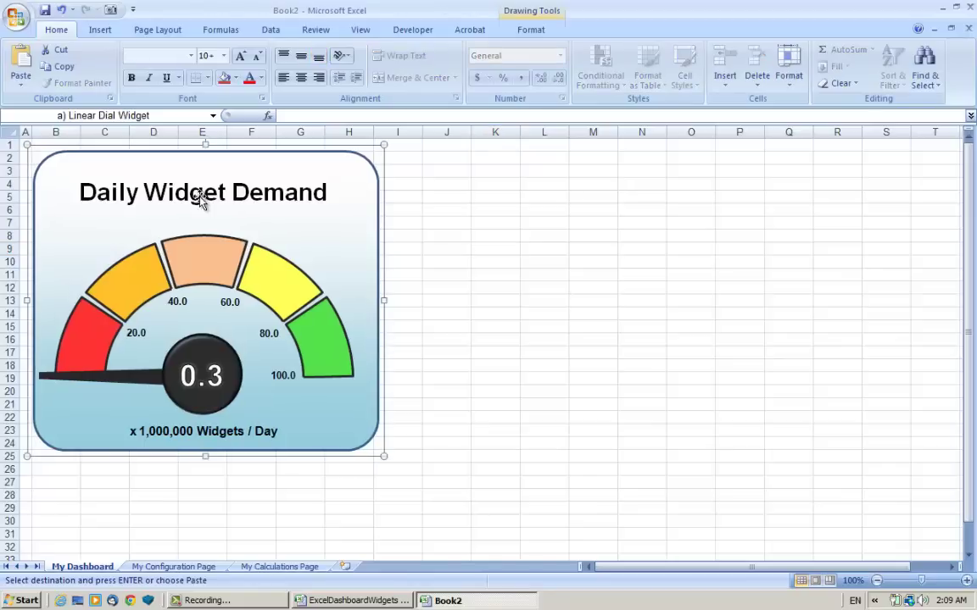
left_click(201, 198)
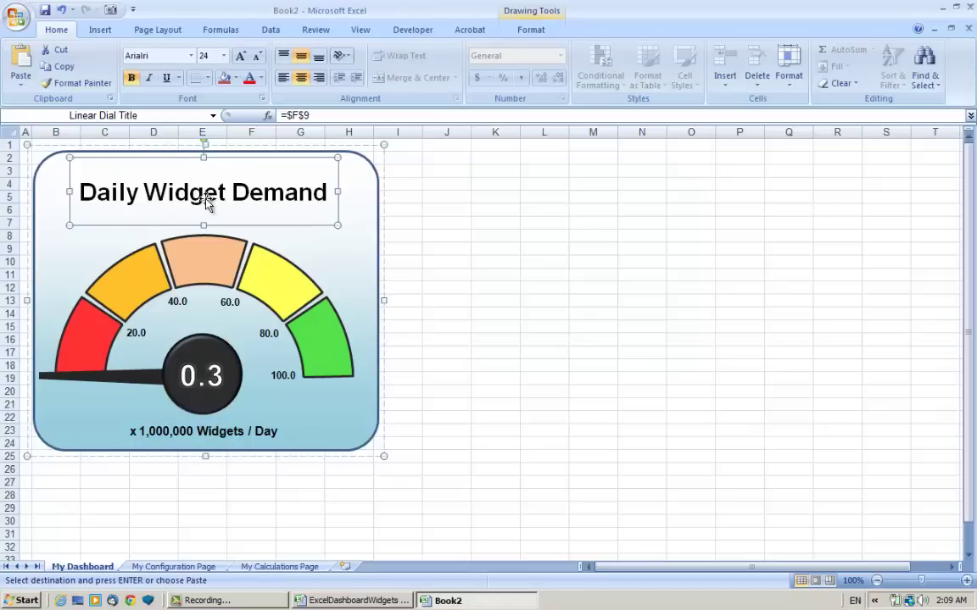
left_click(321, 116)
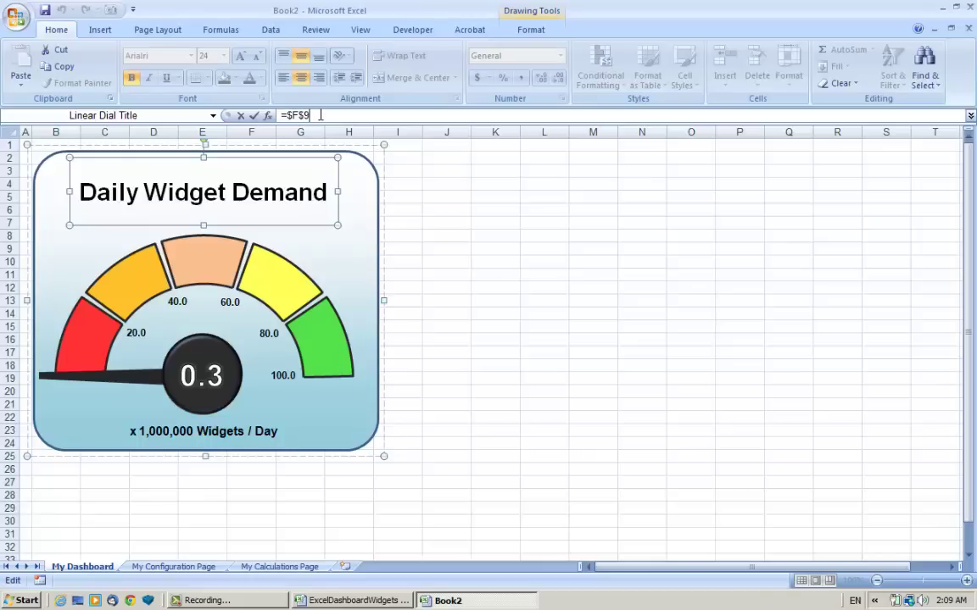
key("BackSpace")
key("BackSpace")
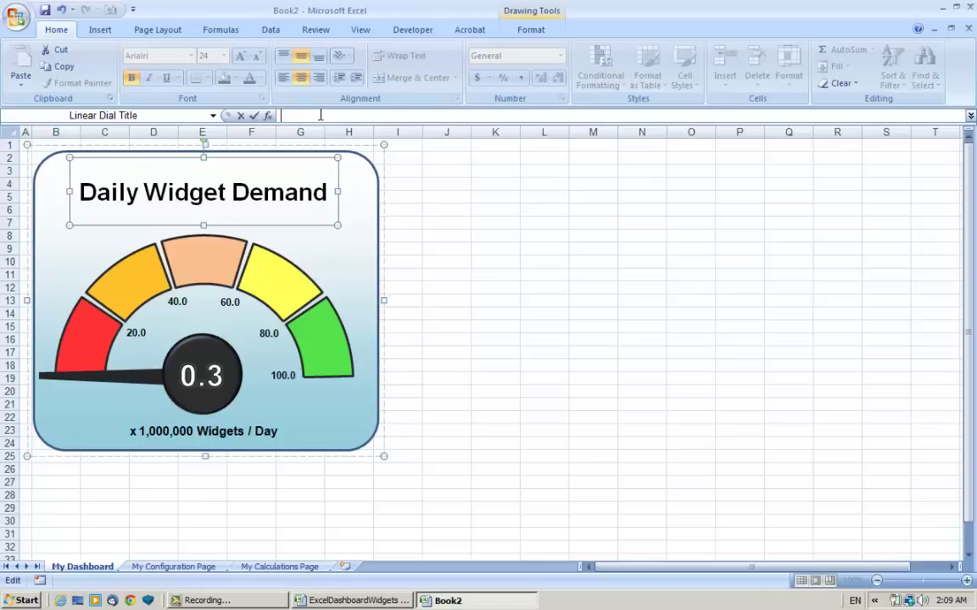
type("=")
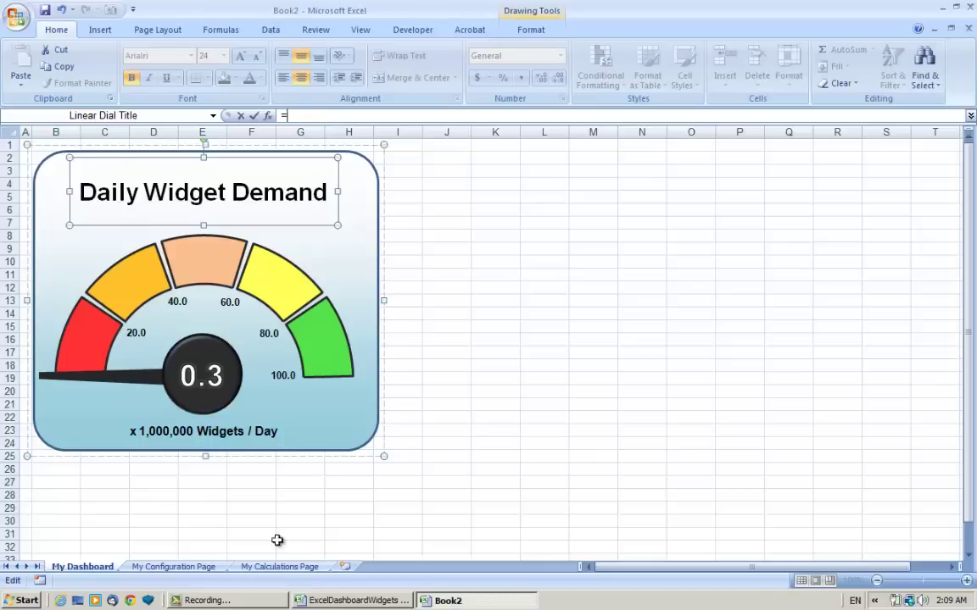
left_click(169, 568)
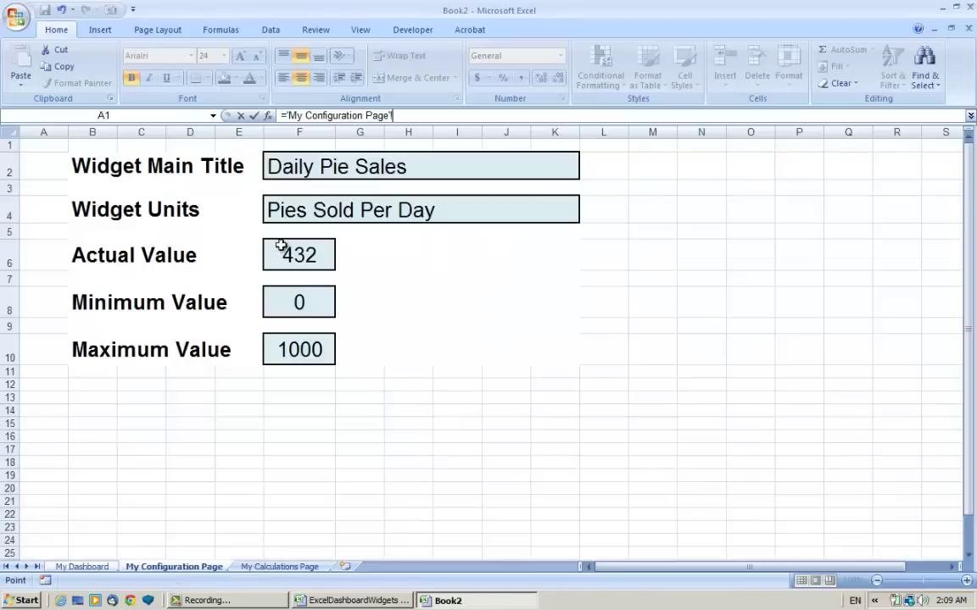
left_click(290, 167)
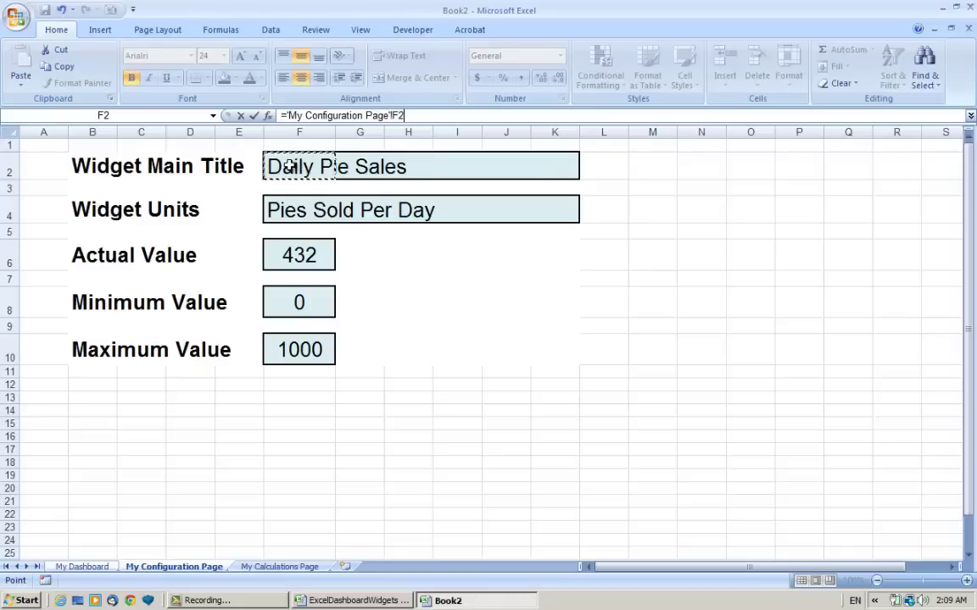
key("Return")
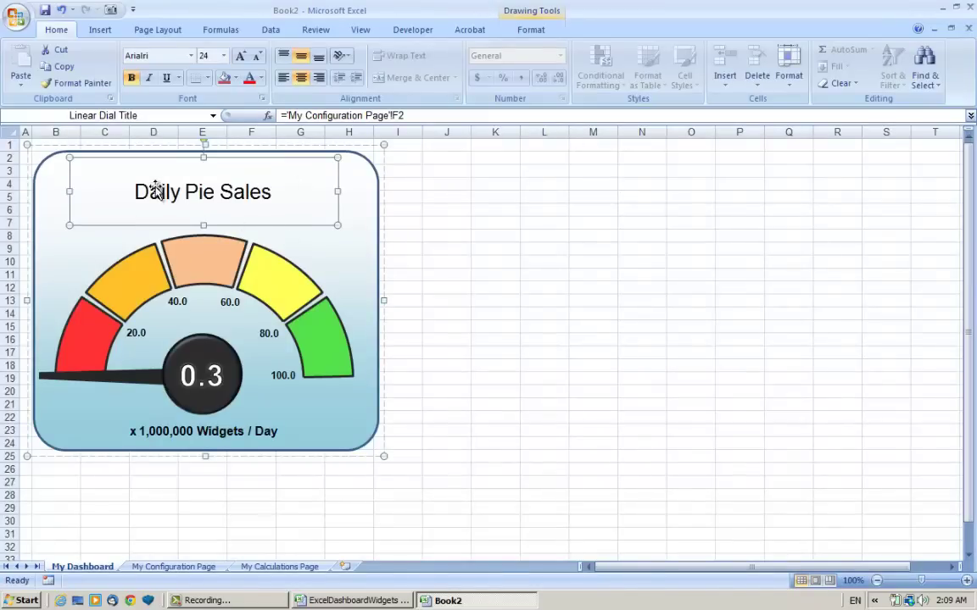
left_click(427, 217)
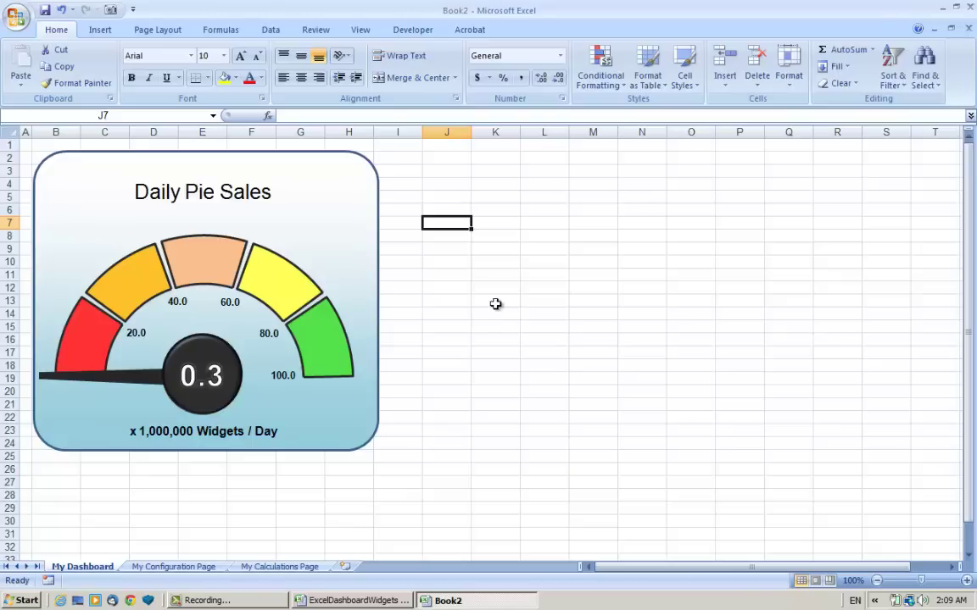
Select the Daily Pie Sales title box inside the dial widget and show the font options
left_click(243, 195)
left_click(243, 195)
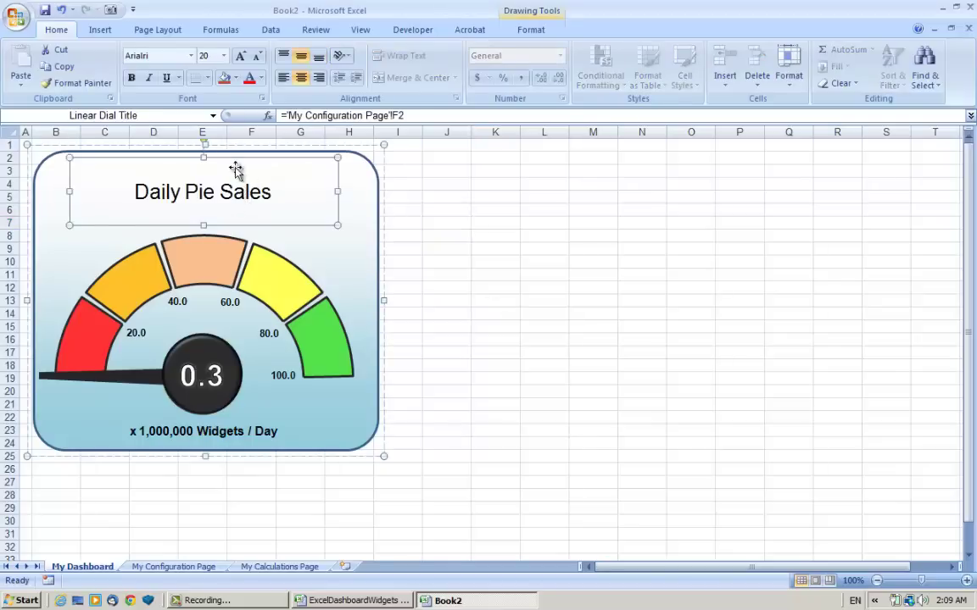
left_click(481, 261)
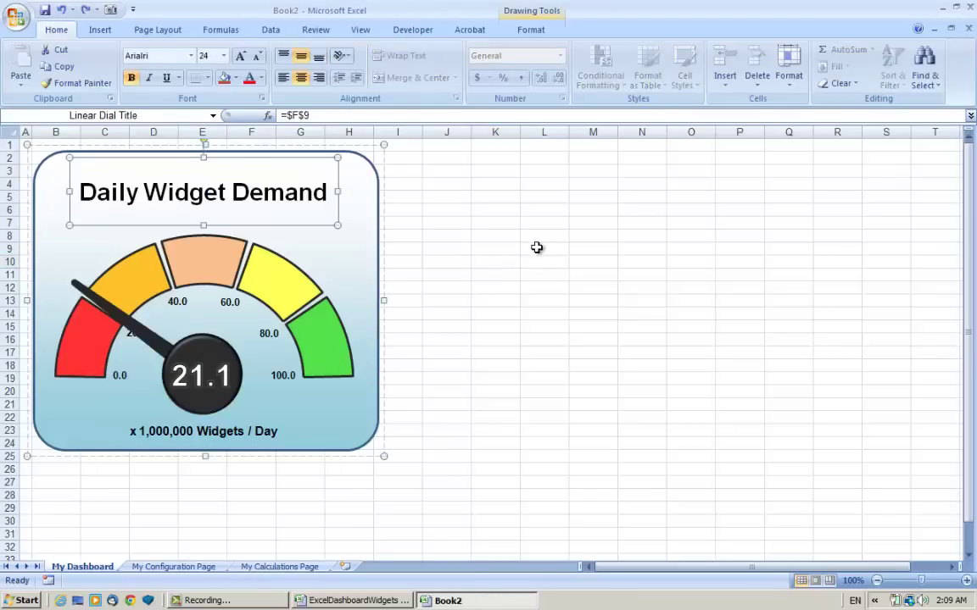
left_click(534, 247)
left_click(255, 195)
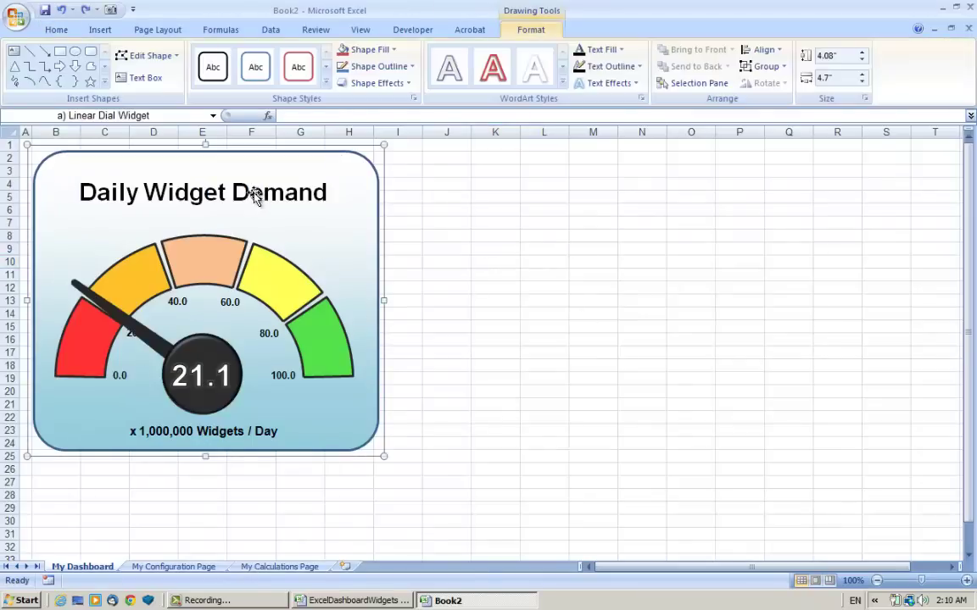
left_click(252, 195)
left_click(54, 33)
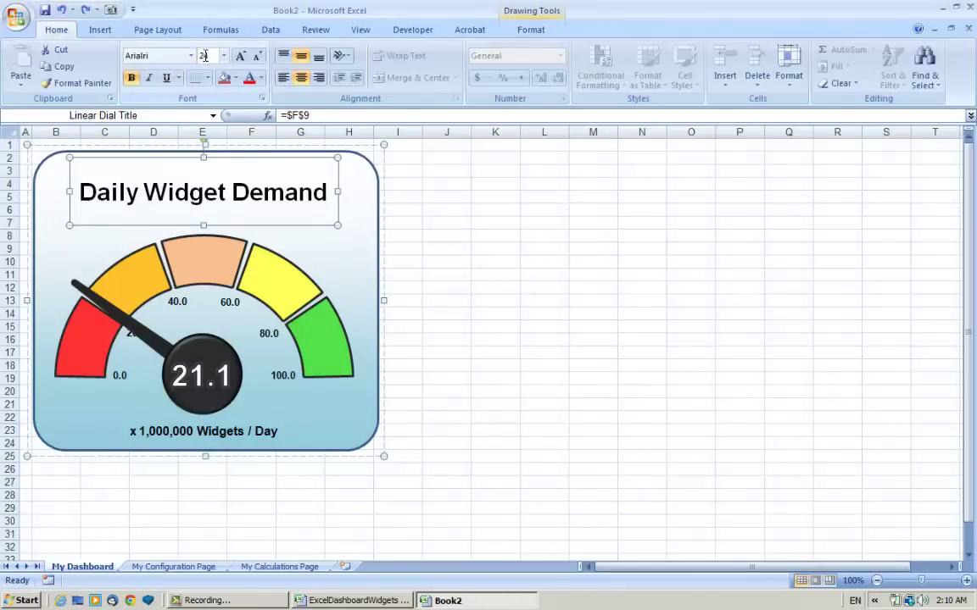
left_click(444, 234)
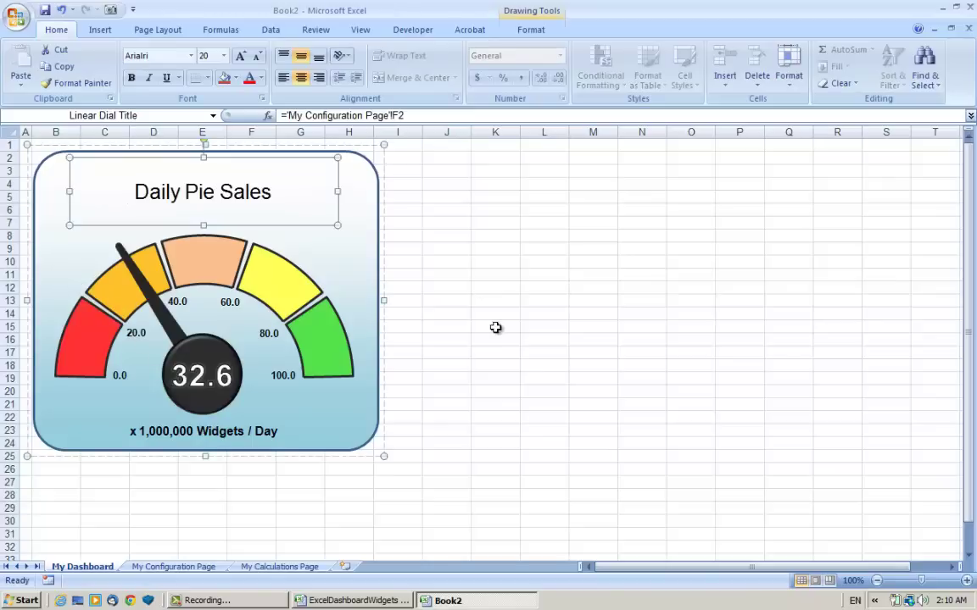
left_click(488, 312)
Set the Daily Pie Sales title to font size 24 and bold
left_click(243, 193)
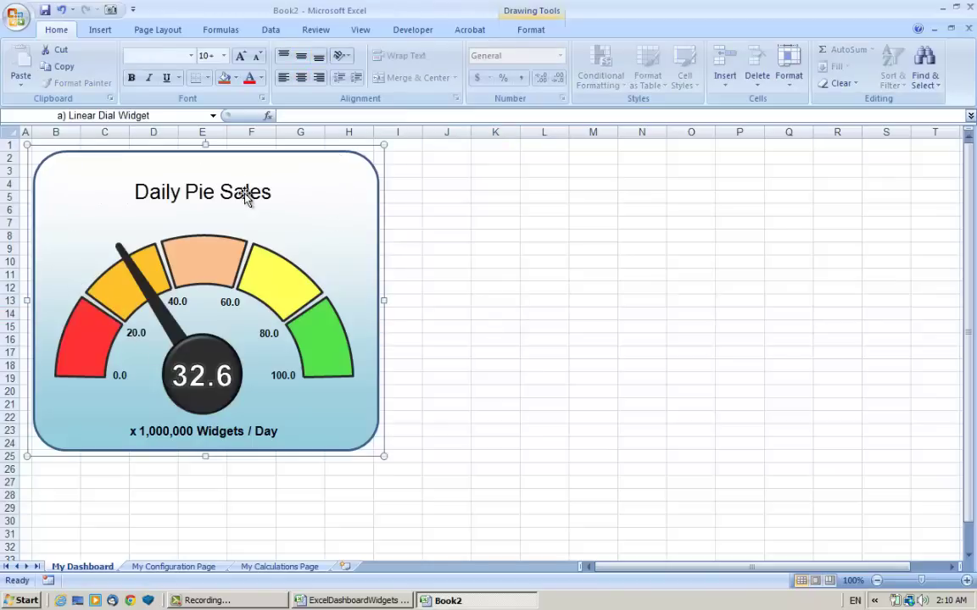
left_click(243, 194)
left_click(212, 56)
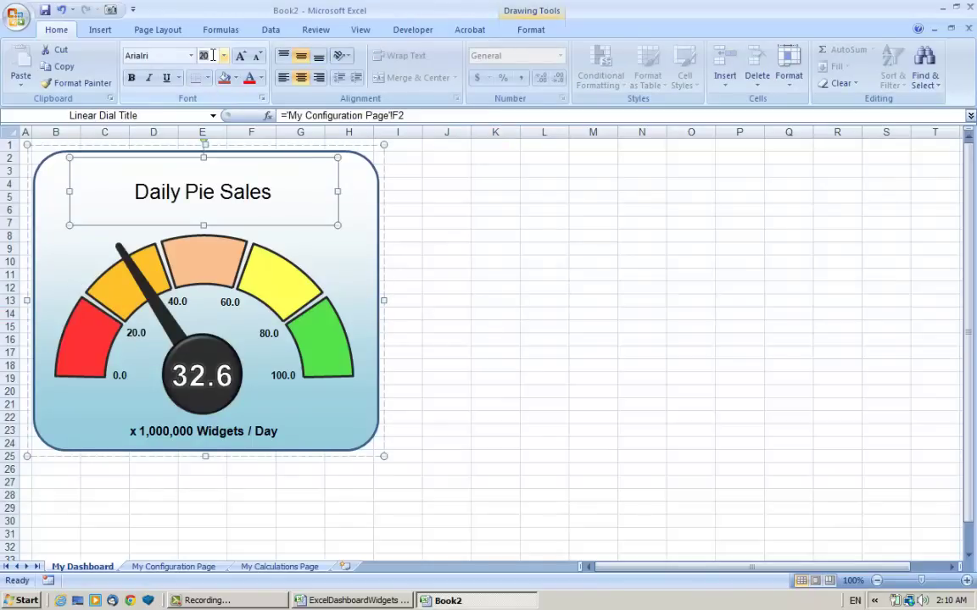
type("24")
key("Return")
key("ctrl+b")
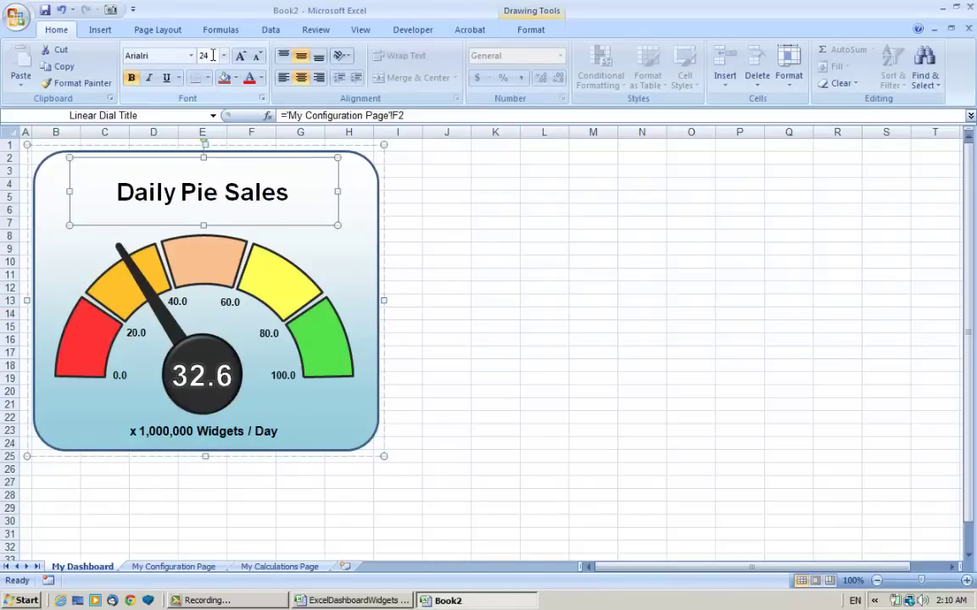
left_click(517, 260)
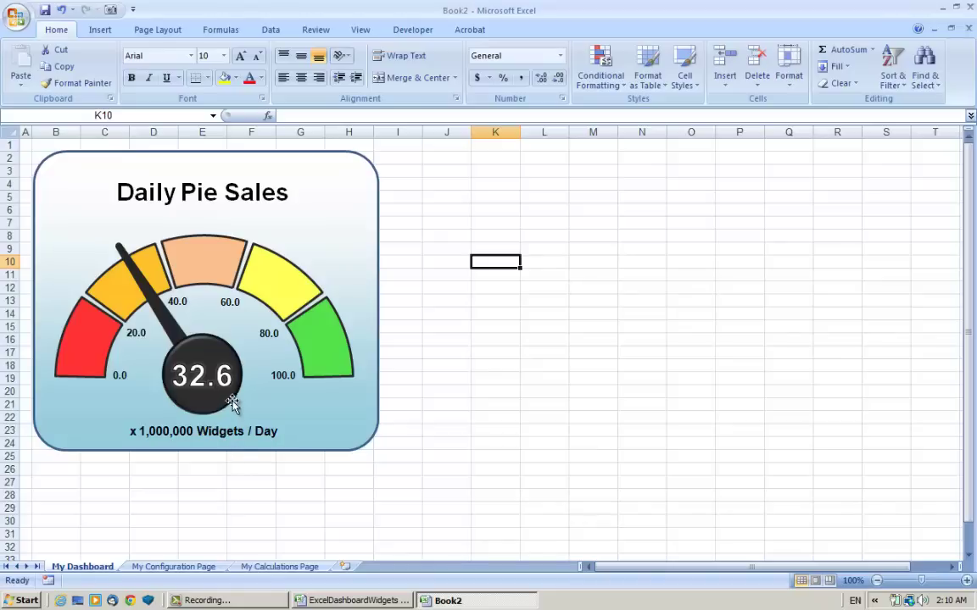
Link the units caption to My Configuration Page cell F4 so it reads Pies Sold Per Day
left_click(200, 432)
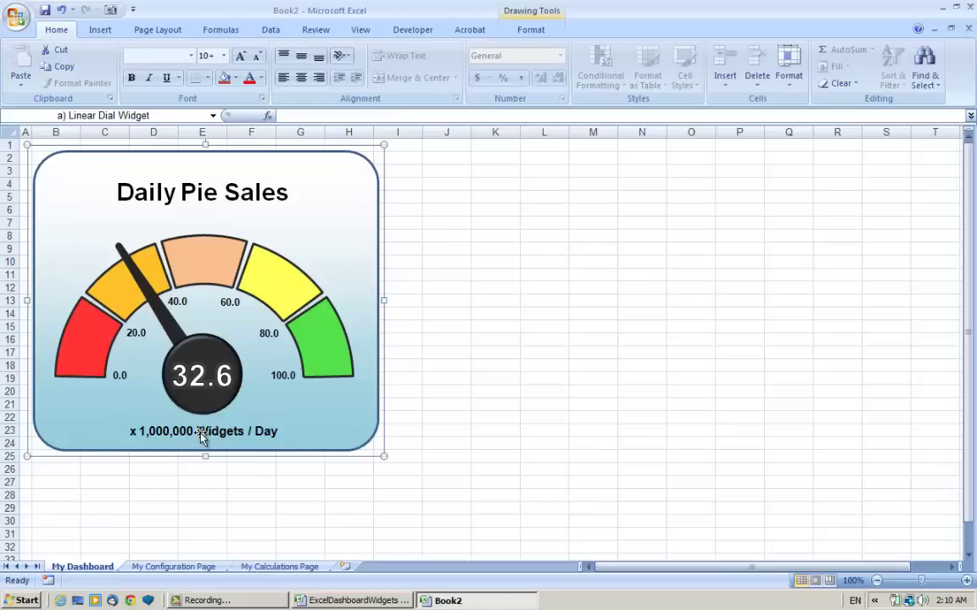
left_click(200, 433)
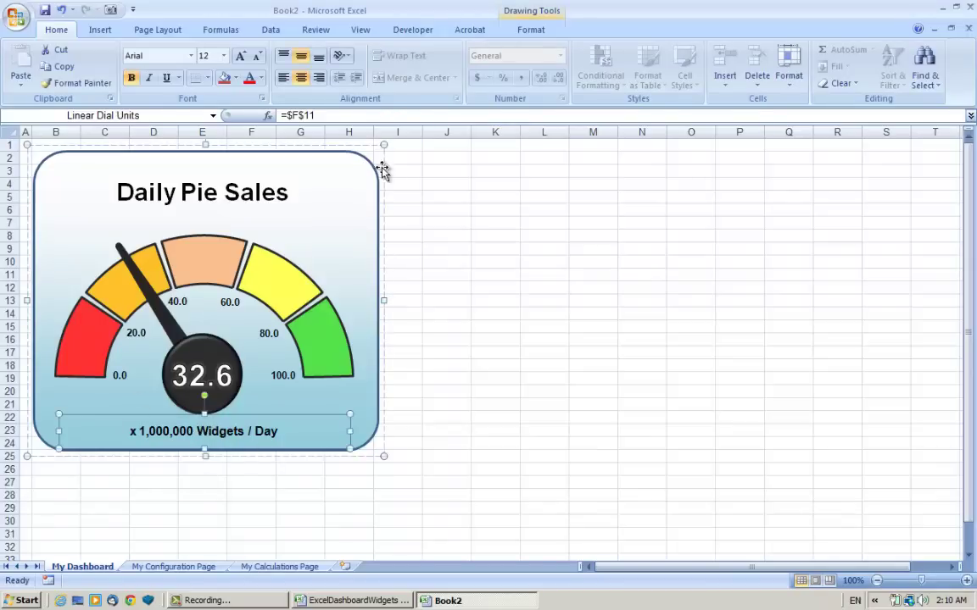
left_click(332, 115)
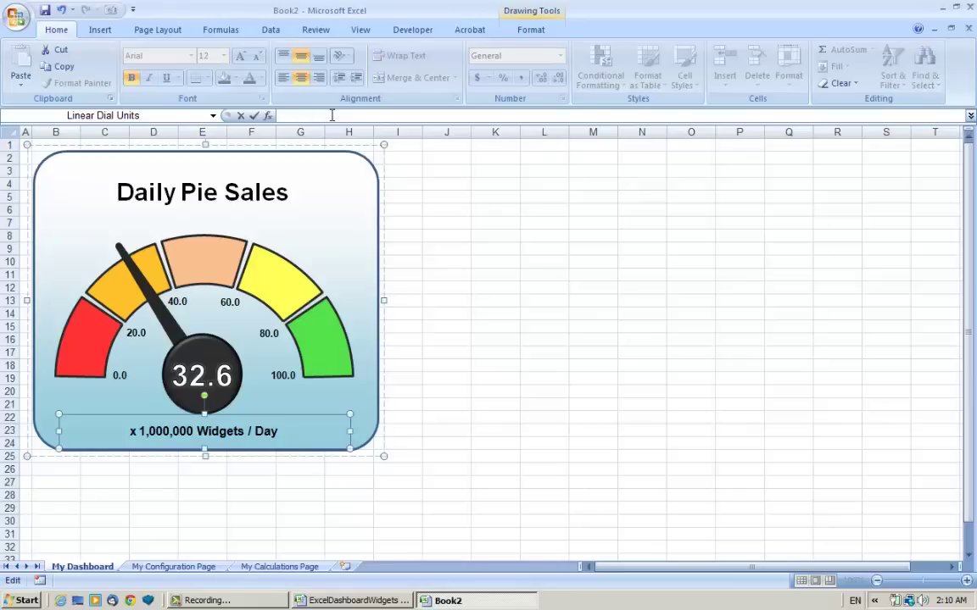
type("=")
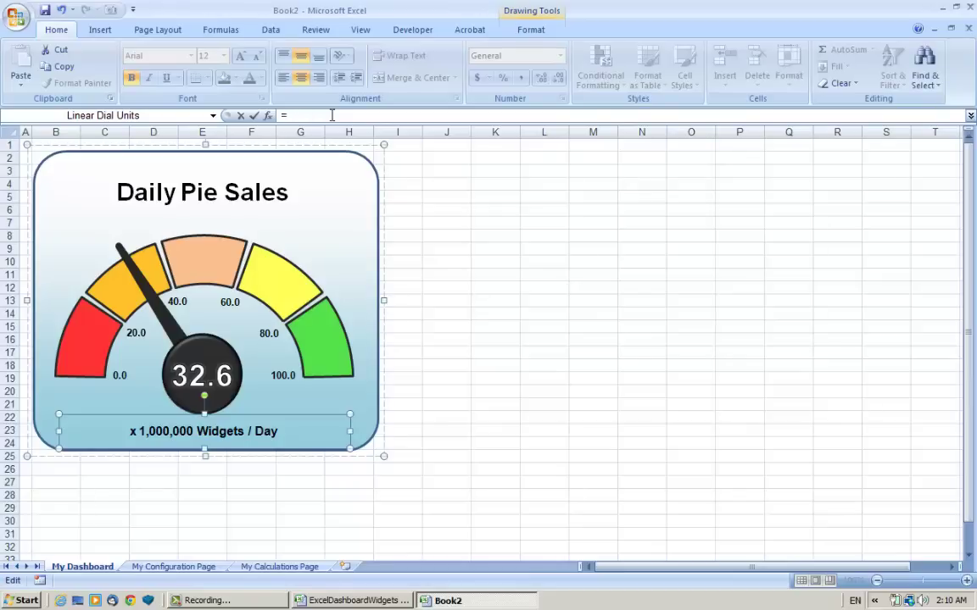
left_click(184, 567)
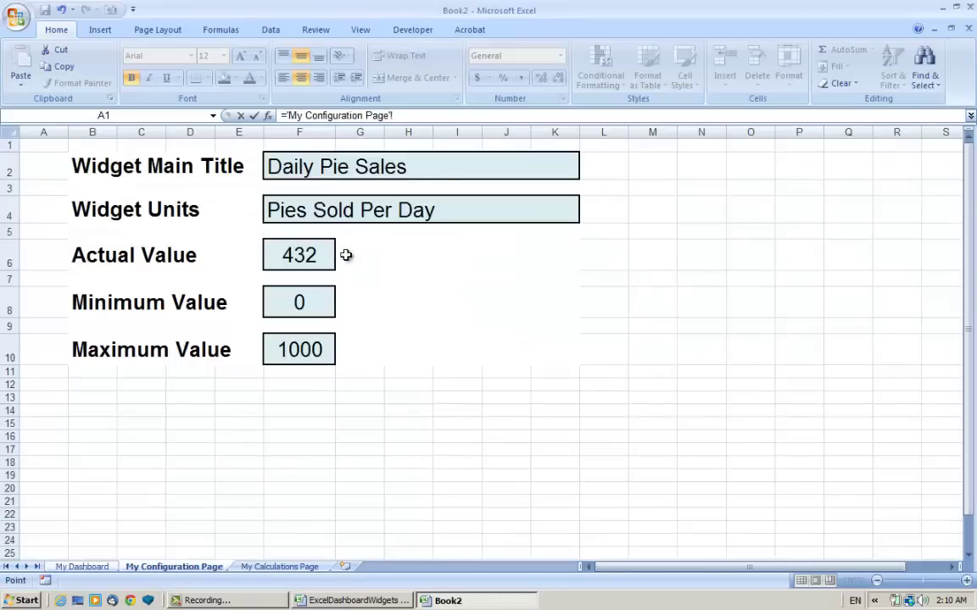
left_click(279, 210)
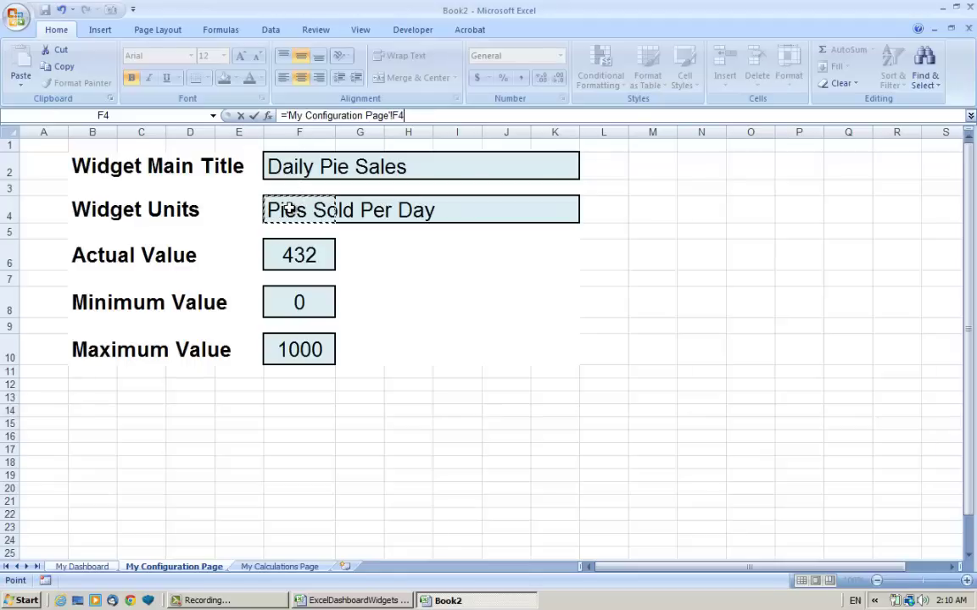
key("Return")
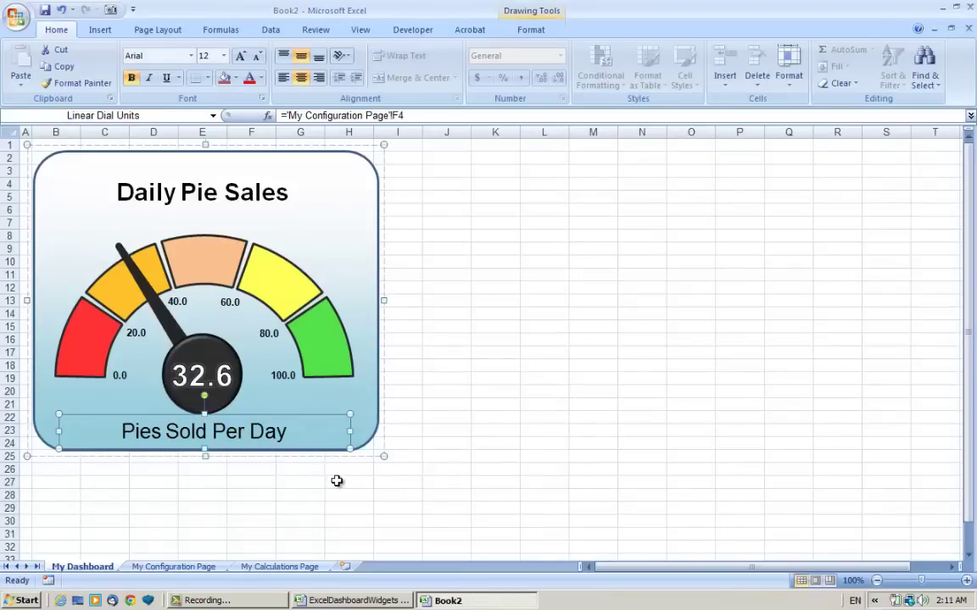
left_click(458, 443)
Make the Pies Sold Per Day units label bold
left_click(212, 433)
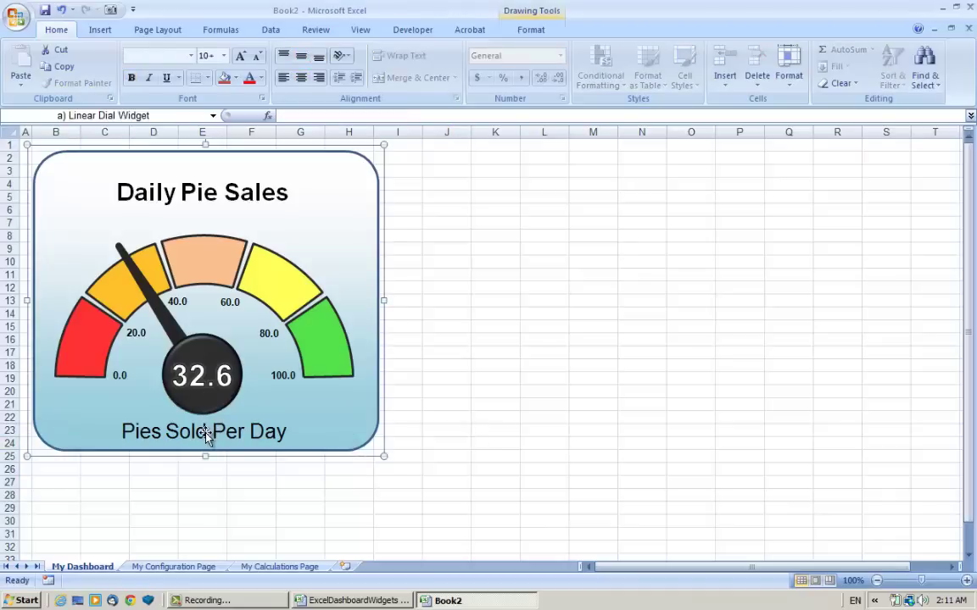
left_click(205, 431)
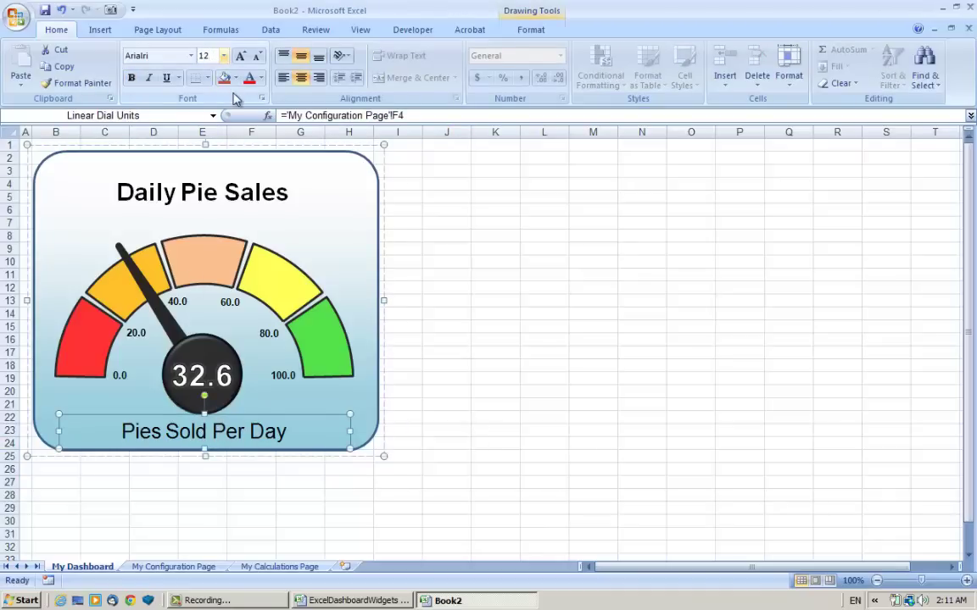
key("ctrl+b")
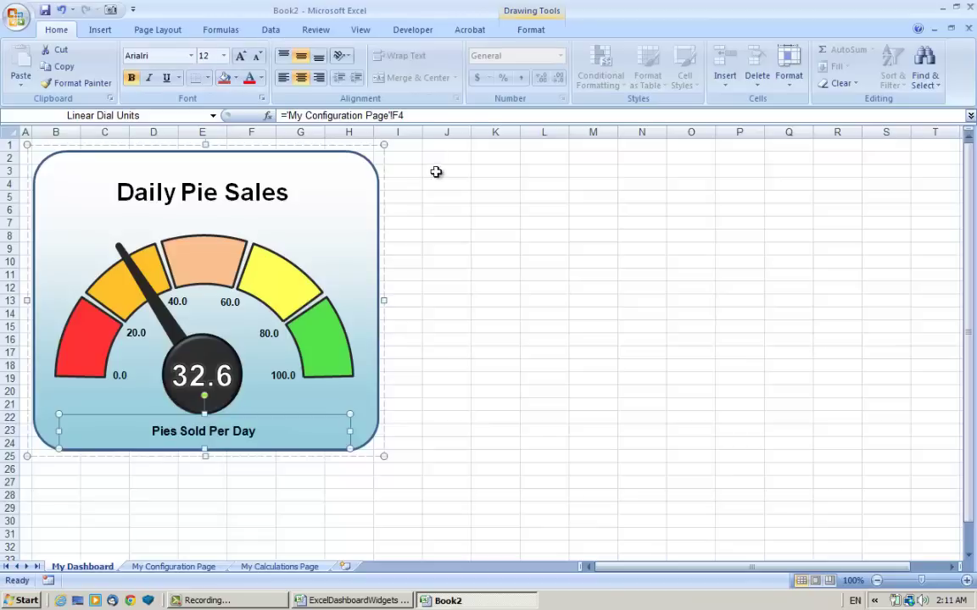
left_click(509, 392)
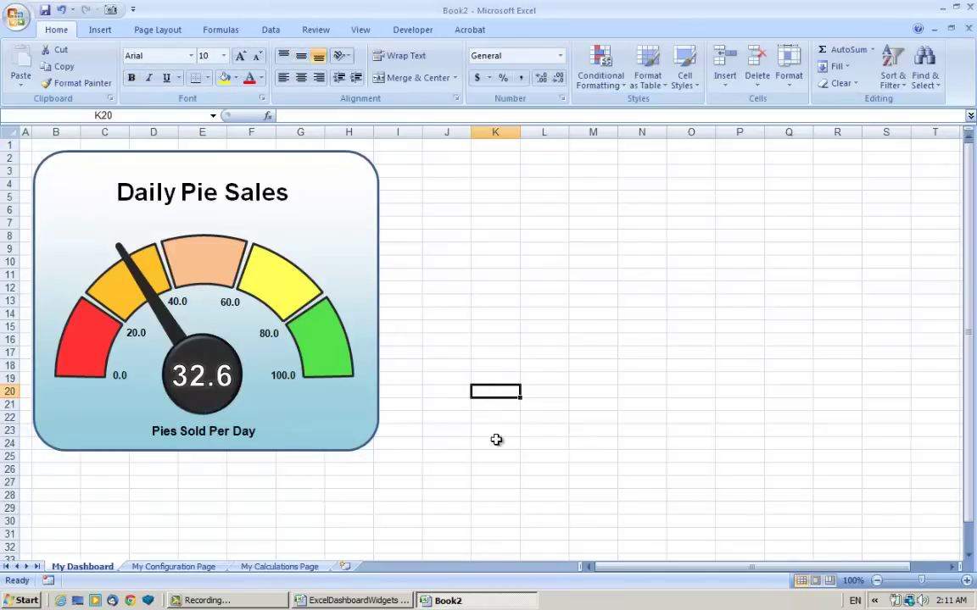
Replace the central readout's =$F$13 link with My Configuration Page cell F6, showing 432
left_click(203, 381)
left_click(203, 381)
left_click(57, 30)
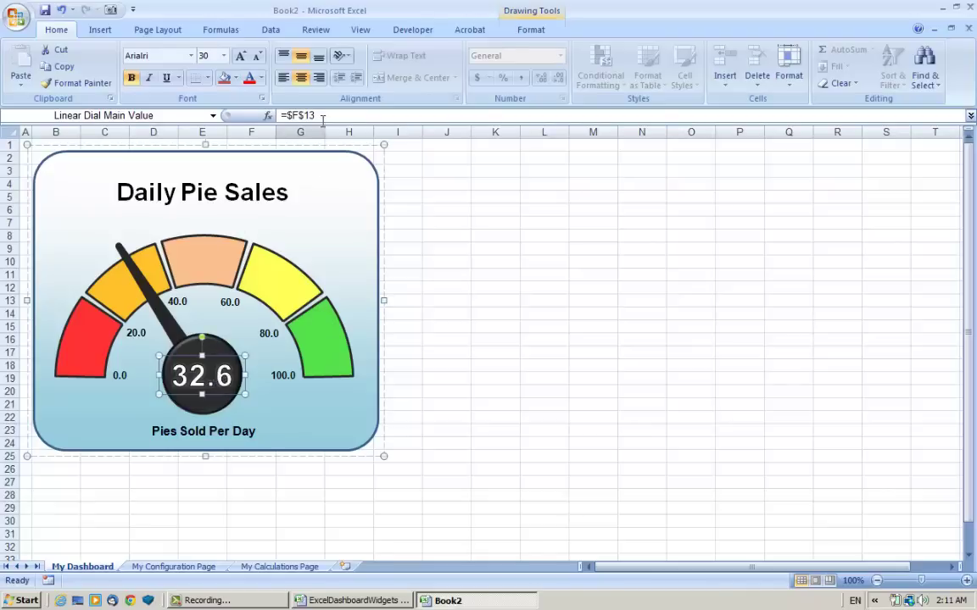
left_click_drag(316, 115, 280, 115)
type("=")
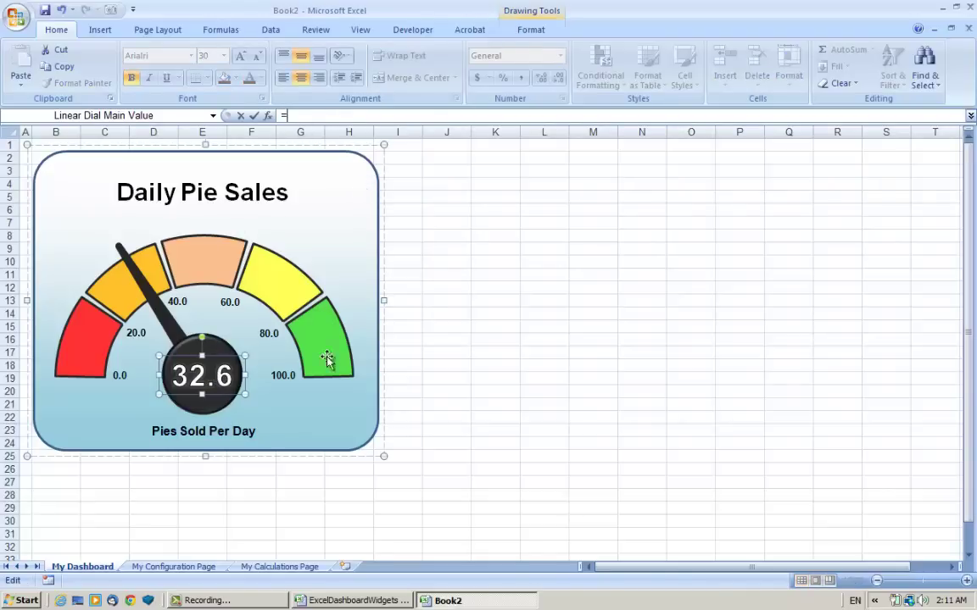
left_click(191, 568)
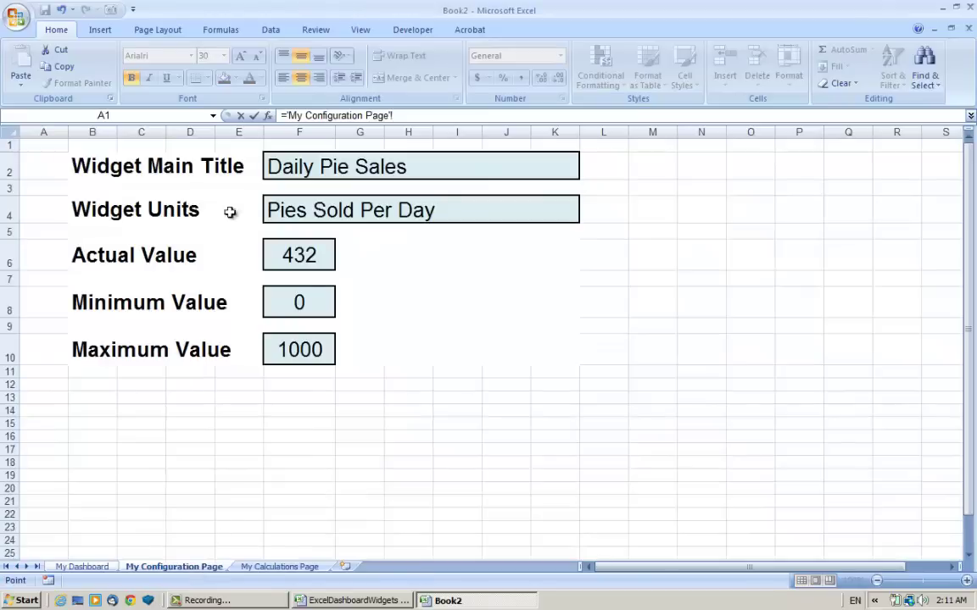
left_click(287, 255)
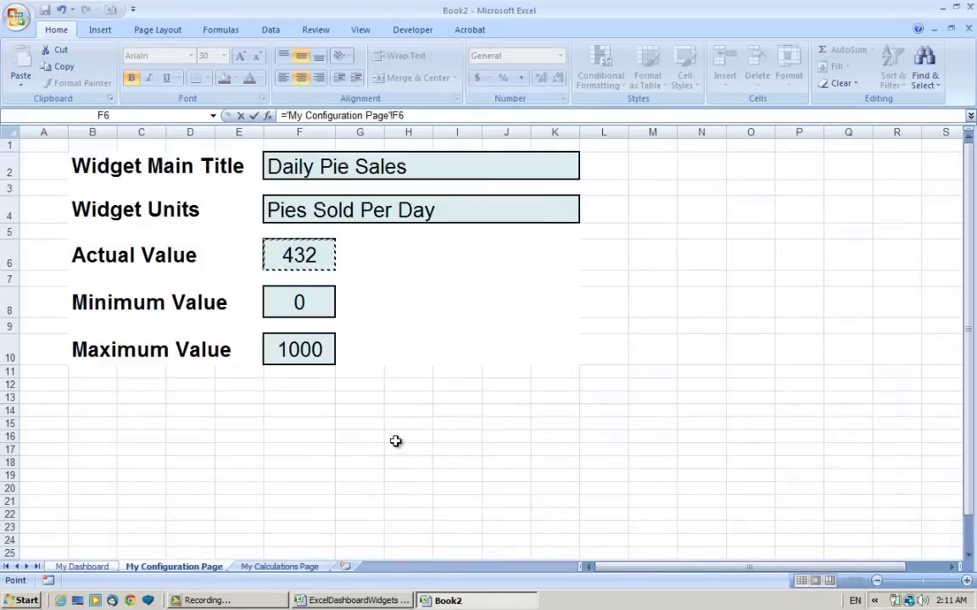
key("Return")
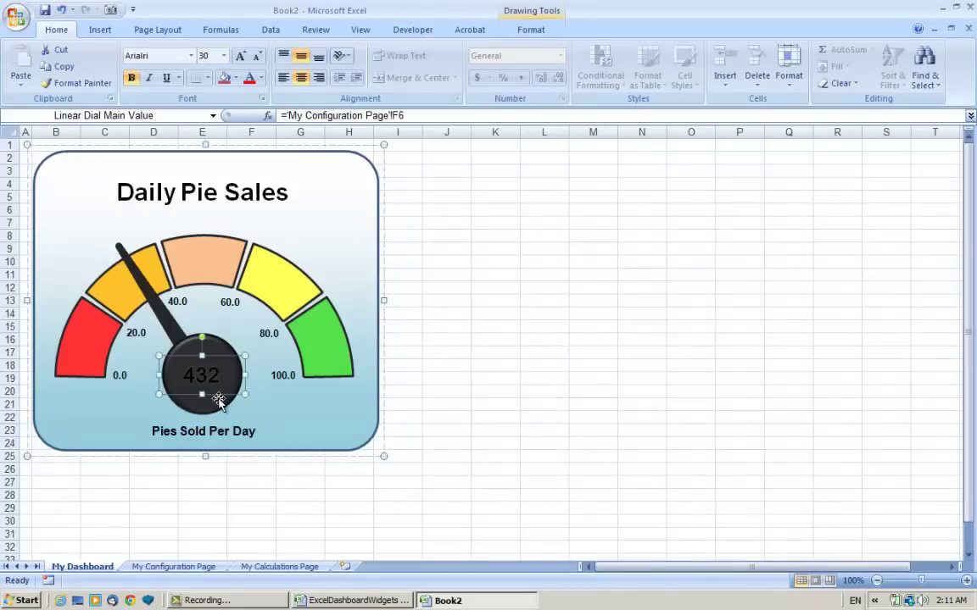
Format the 432 readout as bold, size 30, white text
left_click(423, 303)
left_click(203, 376)
left_click(204, 377)
left_click(204, 55)
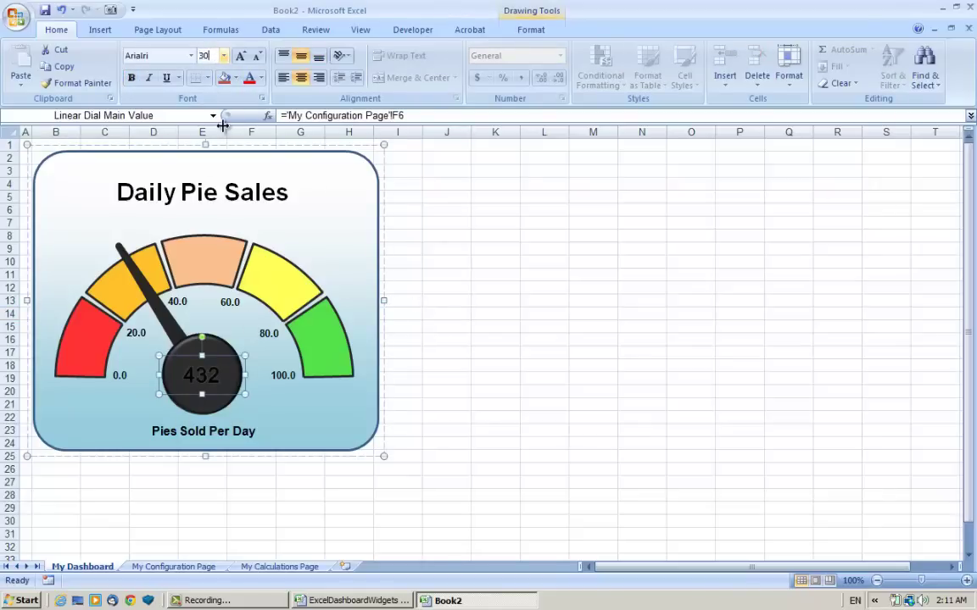
type("30")
key("Return")
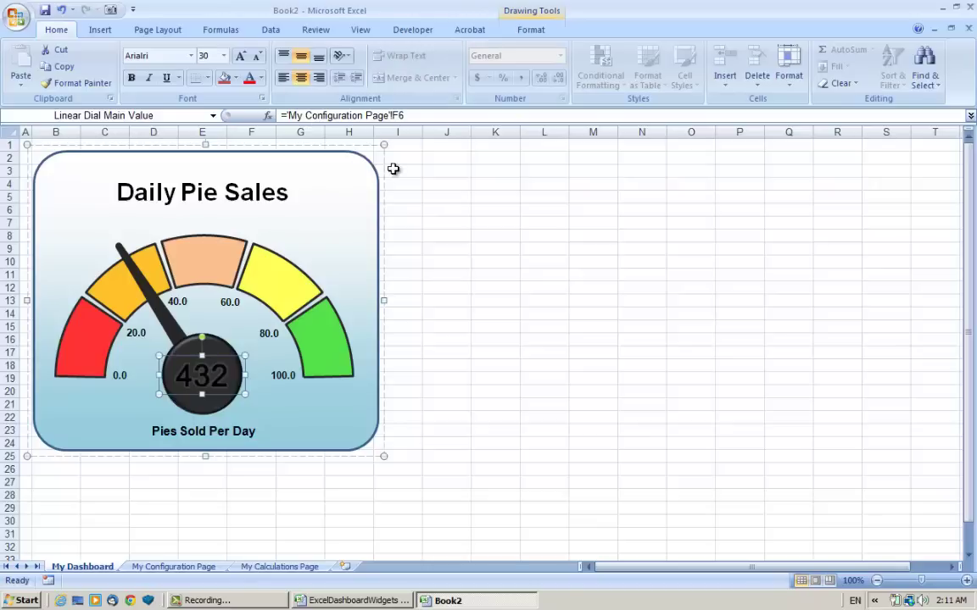
key("ctrl+b")
left_click(260, 77)
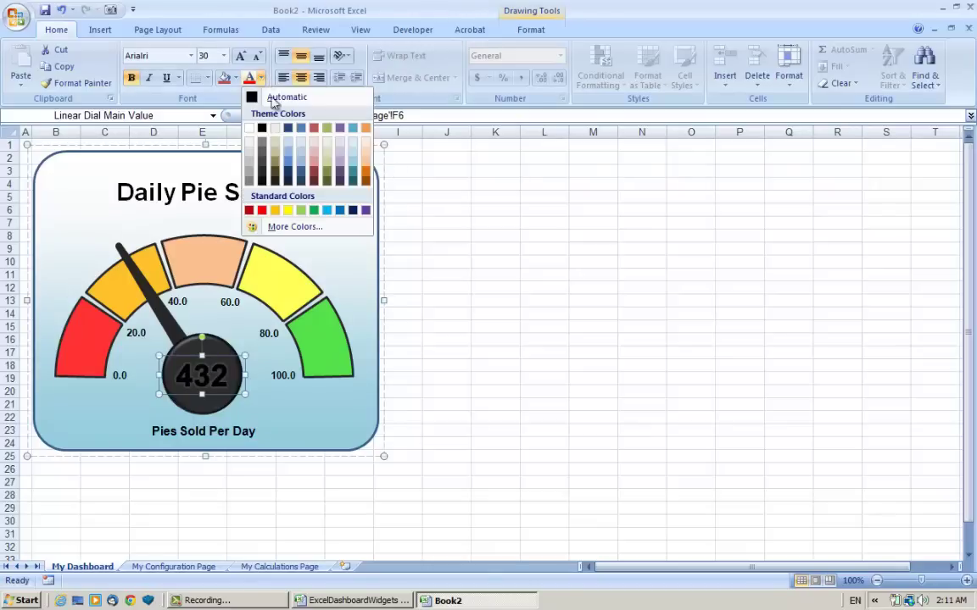
left_click(249, 127)
left_click(496, 365)
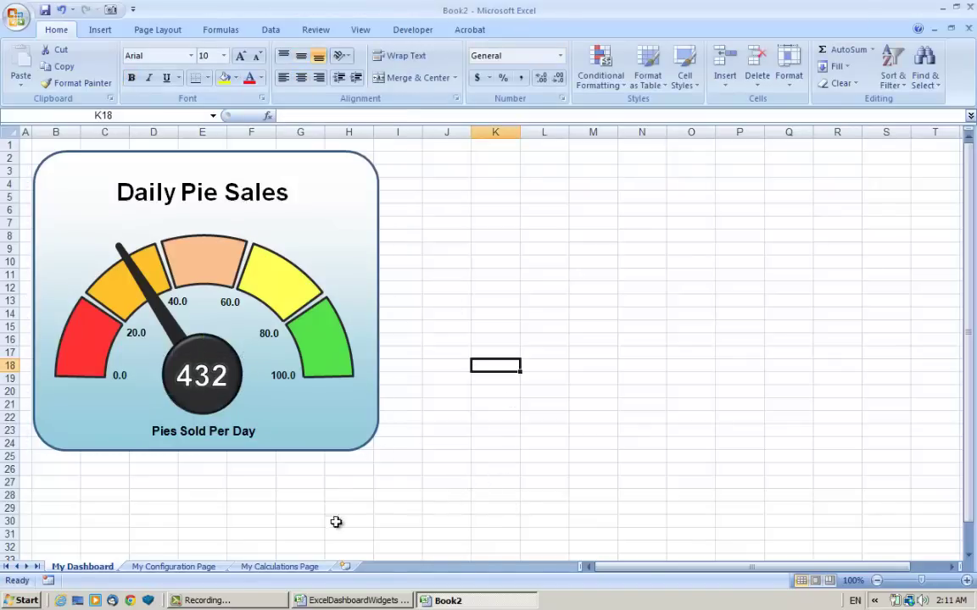
left_click(263, 522)
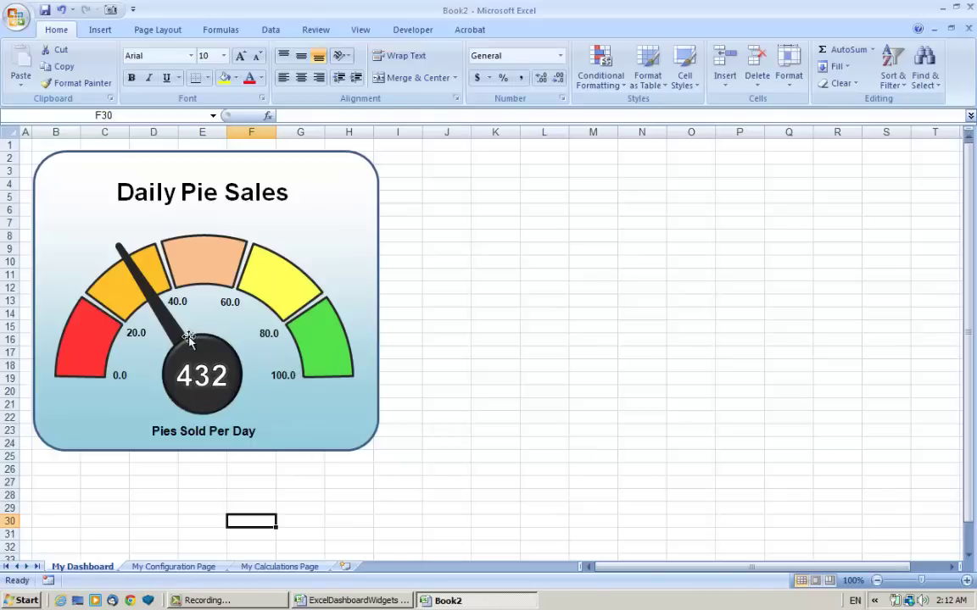
left_click(153, 305)
left_click(154, 305)
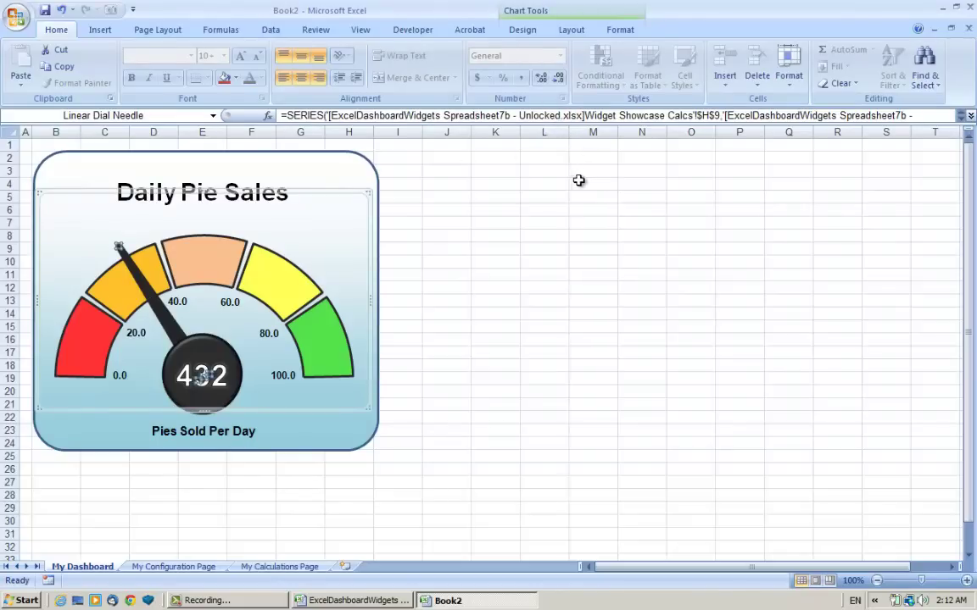
left_click(557, 249)
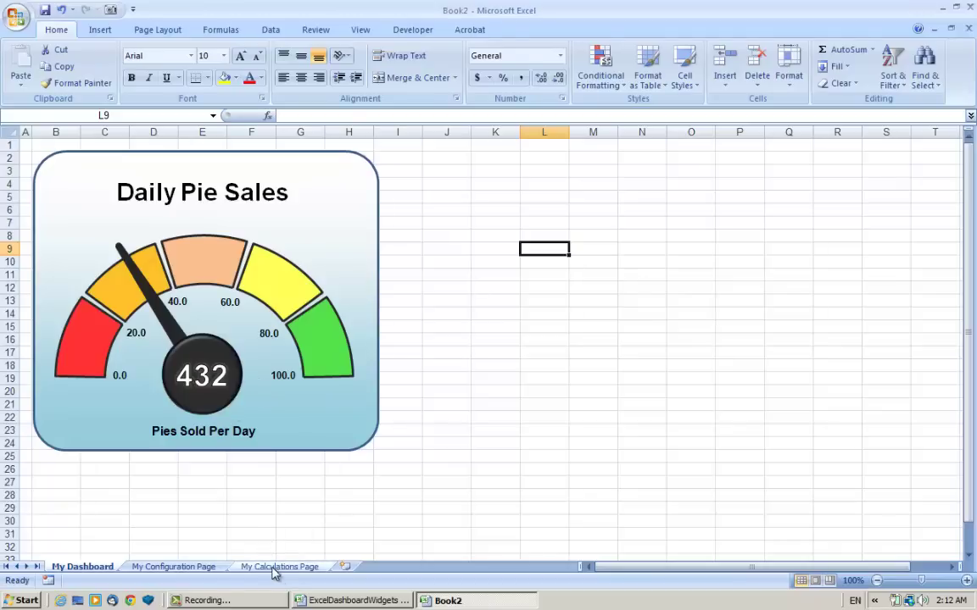
On My Calculations Page, link Min cell D6 to Minimum Value cell F8 (0)
left_click(274, 574)
left_click(408, 485)
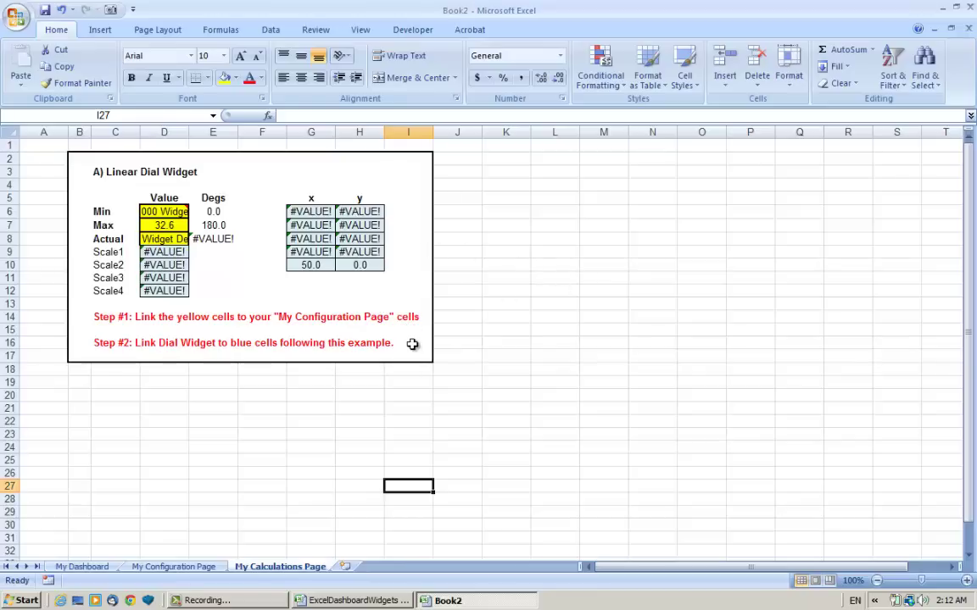
left_click(184, 392)
mouse_move(167, 212)
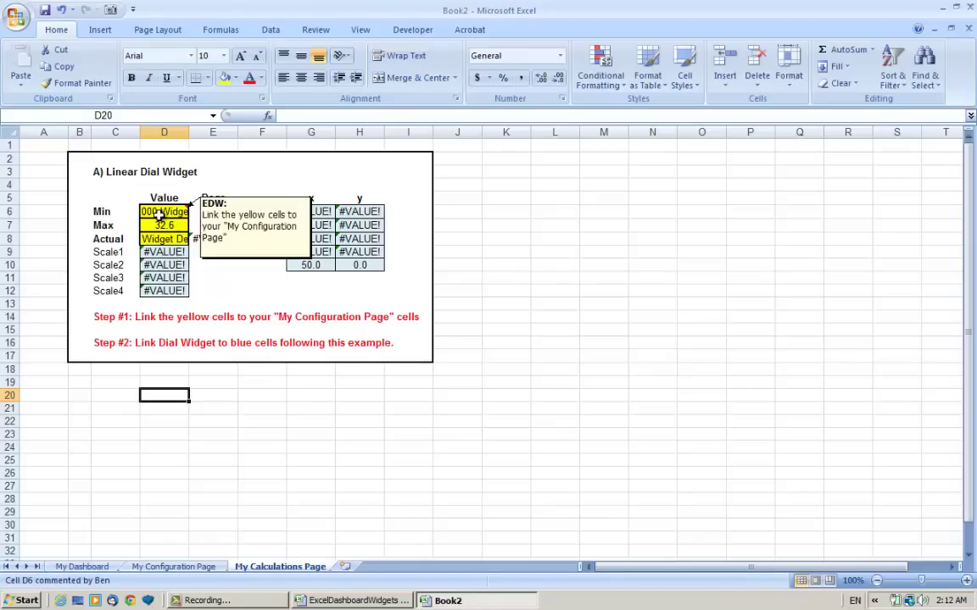
left_click(165, 214)
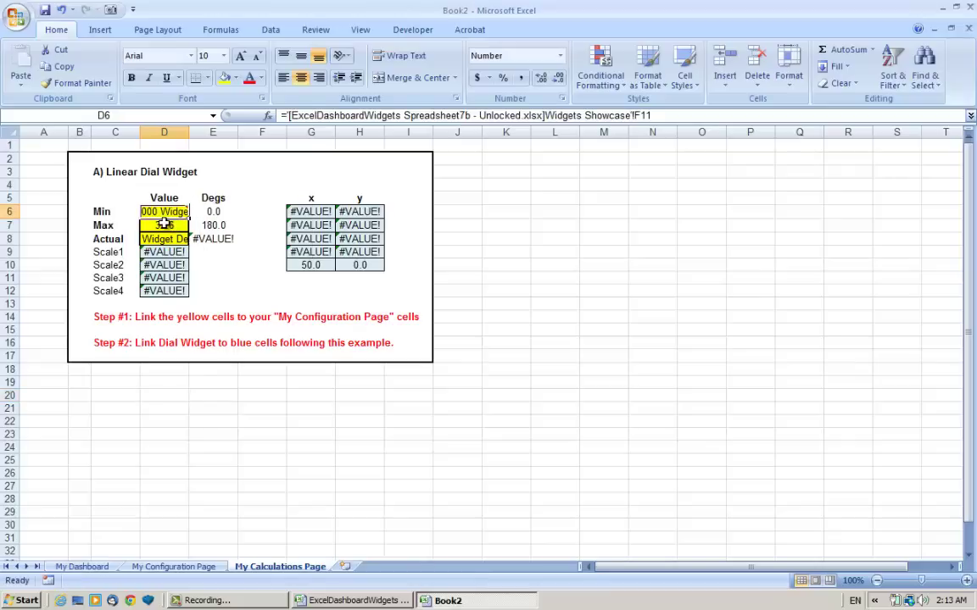
type("=")
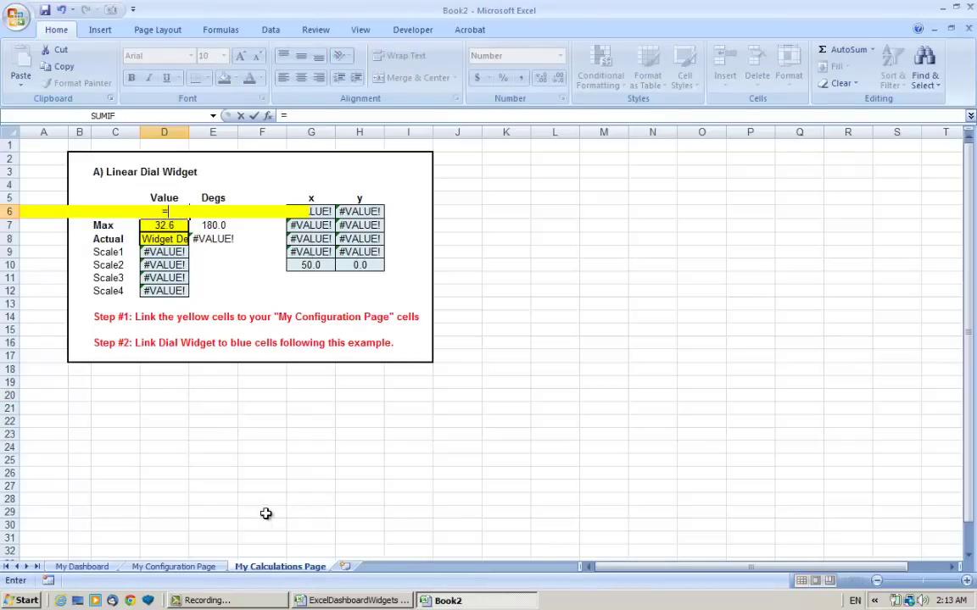
left_click(190, 568)
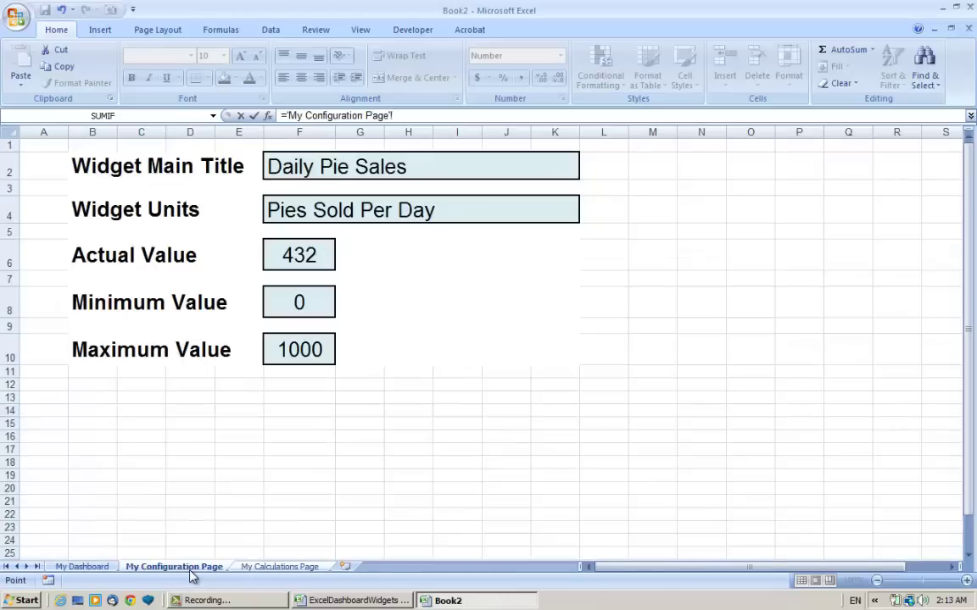
left_click(300, 303)
key("Return")
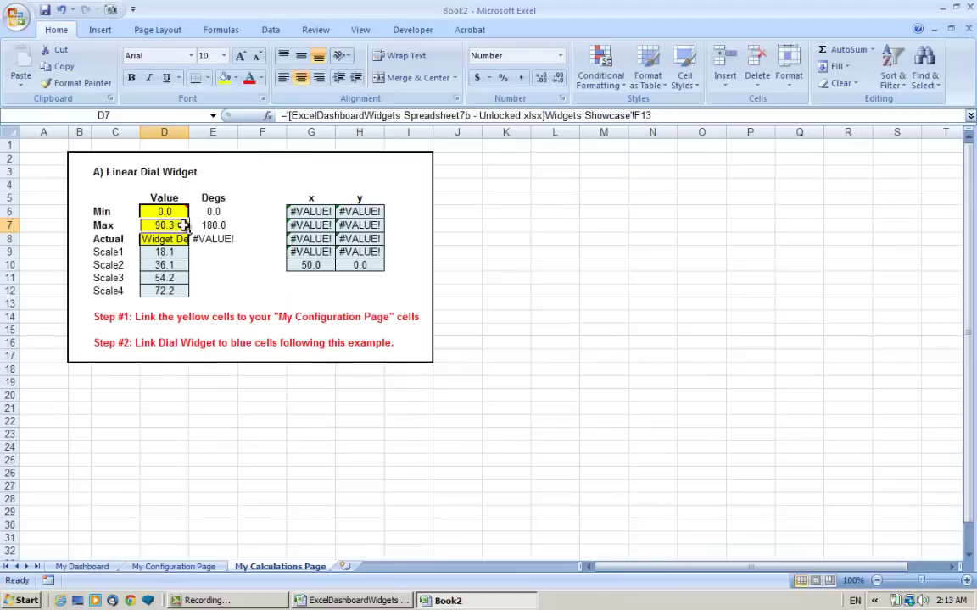
Link Max to Maximum Value cell F10 (1000) and Actual to cell F6 (432)
type("=")
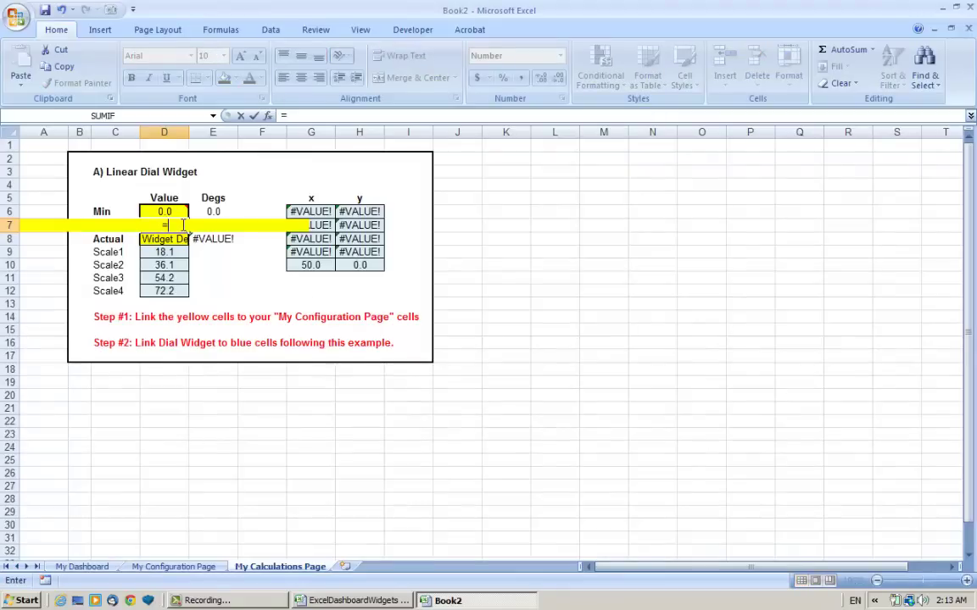
left_click(174, 566)
left_click(298, 349)
key("Return")
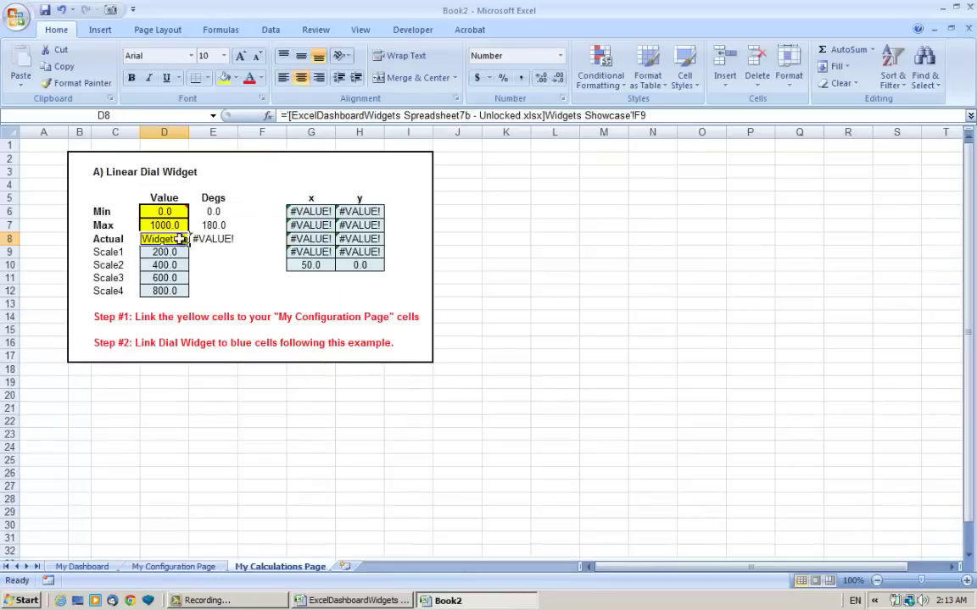
type("=")
left_click(182, 566)
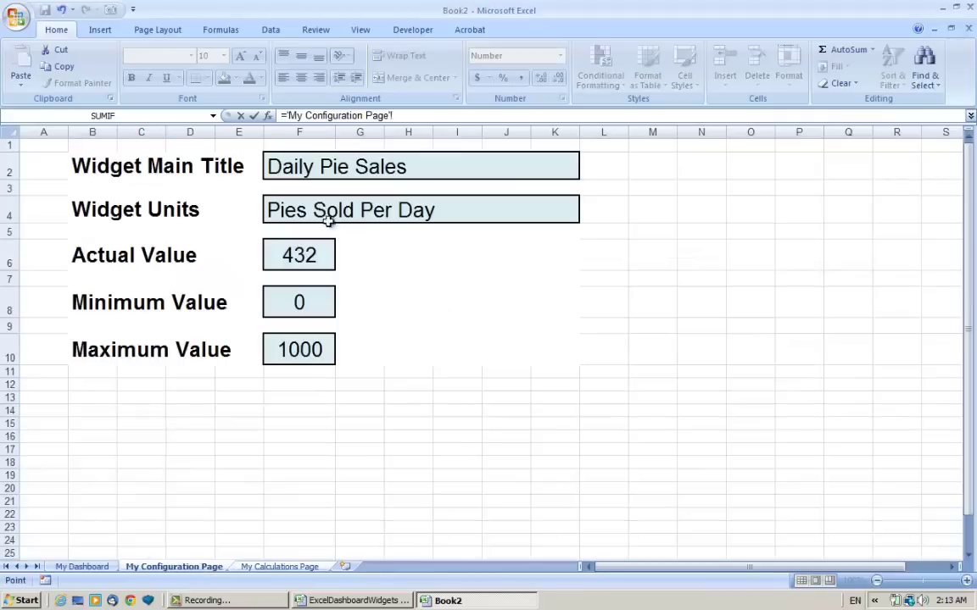
left_click(309, 258)
key("Return")
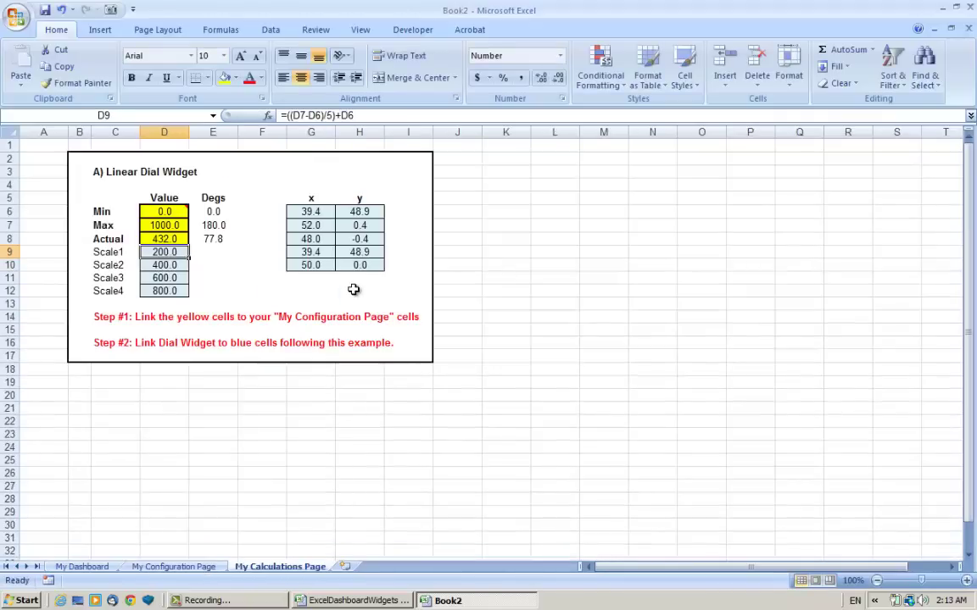
left_click(286, 448)
left_click_drag(285, 448, 297, 447)
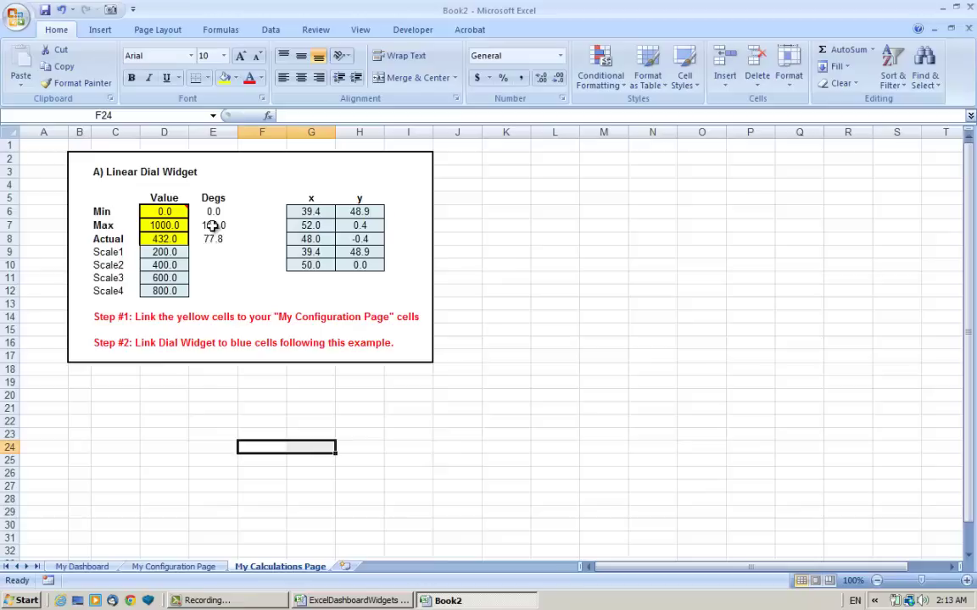
Return to My Dashboard and select the whole Daily Pie Sales dial widget group
left_click(82, 567)
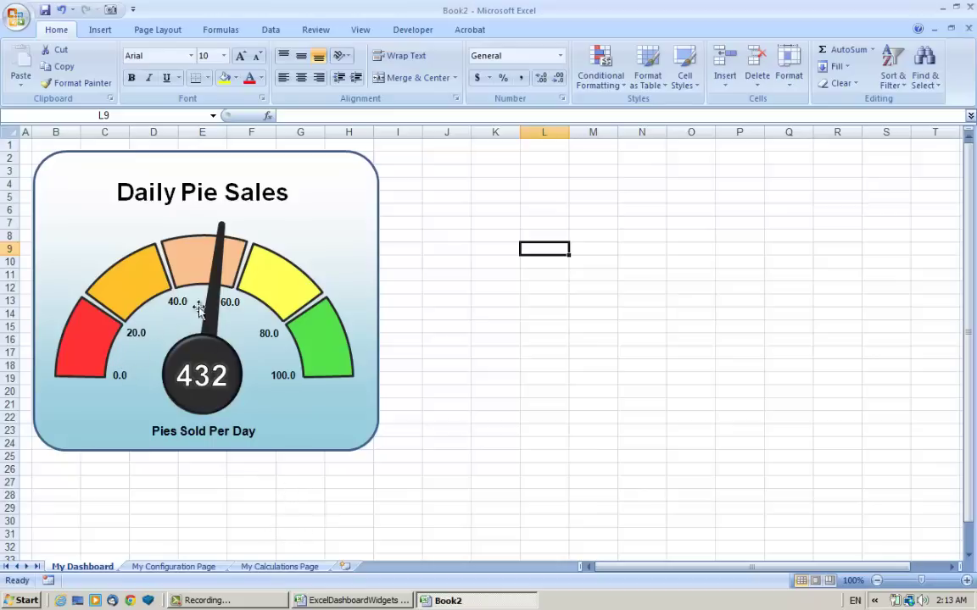
left_click(120, 380)
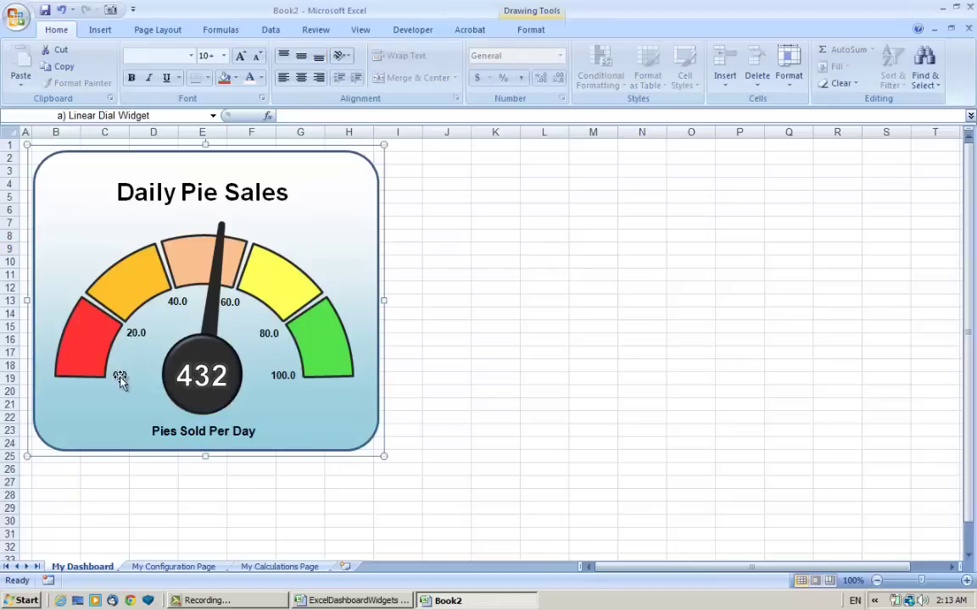
Open the Selection Pane listing every shape on My Dashboard
left_click(930, 79)
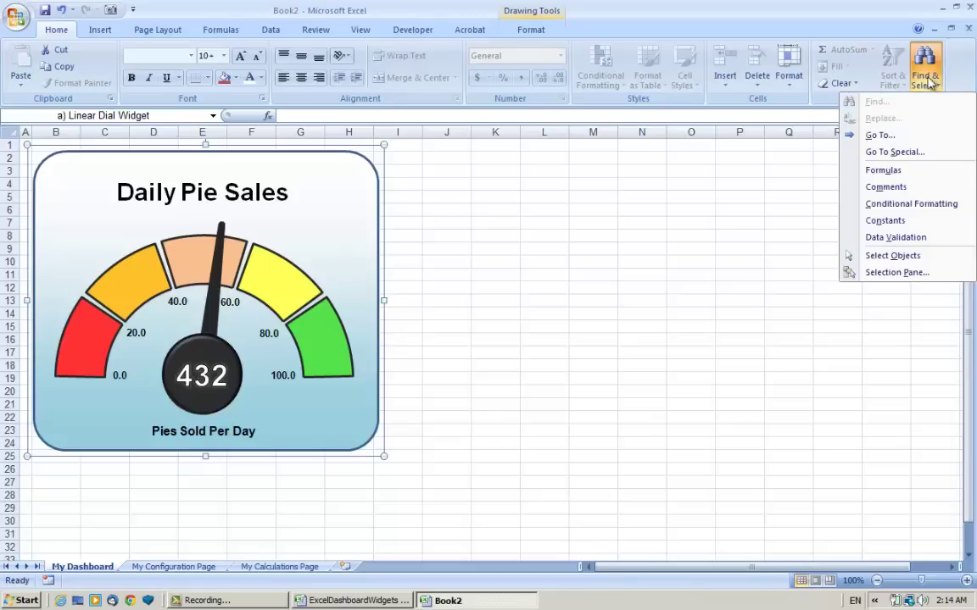
left_click(928, 272)
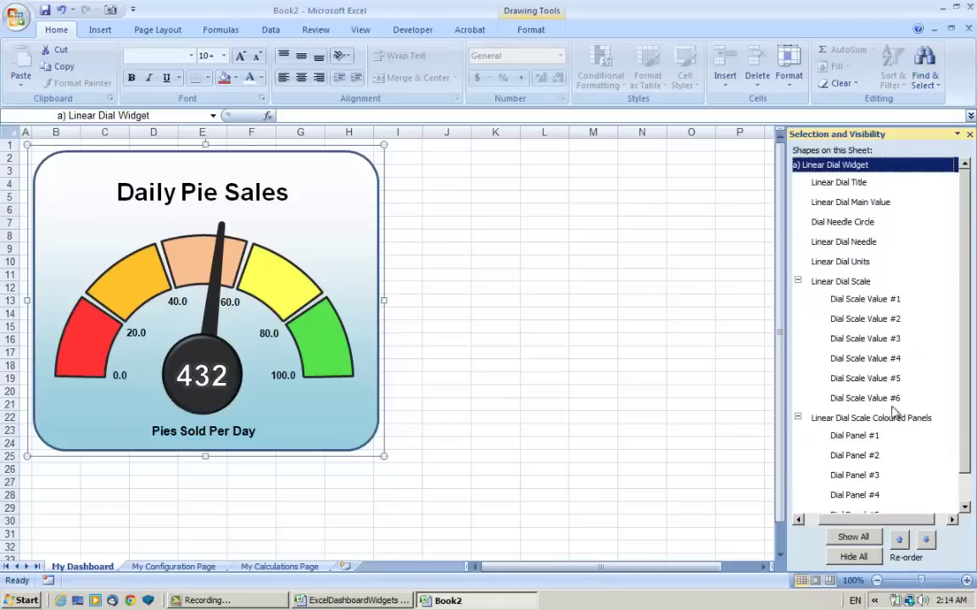
scroll(971, 214, "down", 1)
scroll(971, 213, "up", 1)
Select the dial's title, needle and units shapes in turn, then the needle chart on the widget
left_click(841, 188)
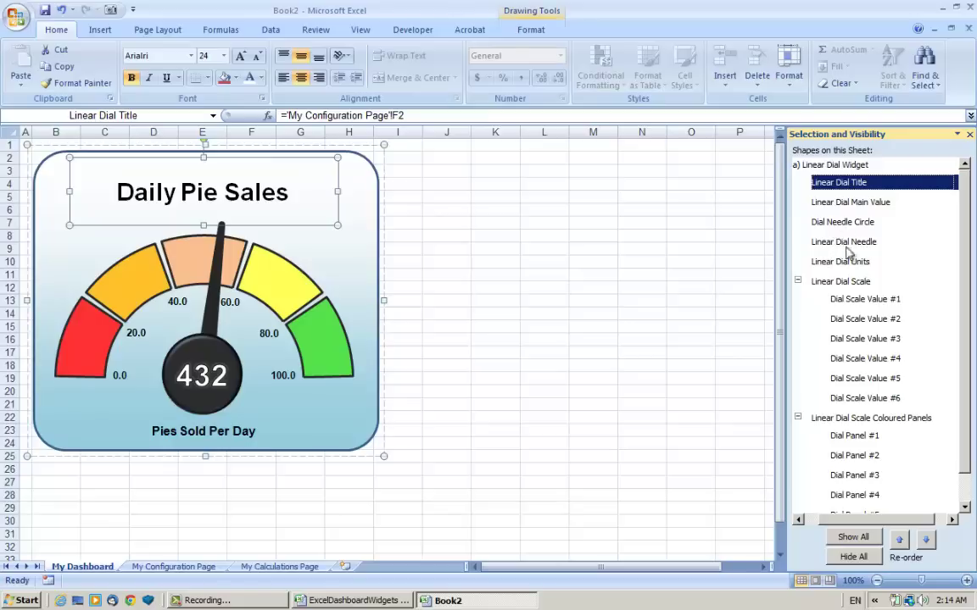
left_click(840, 243)
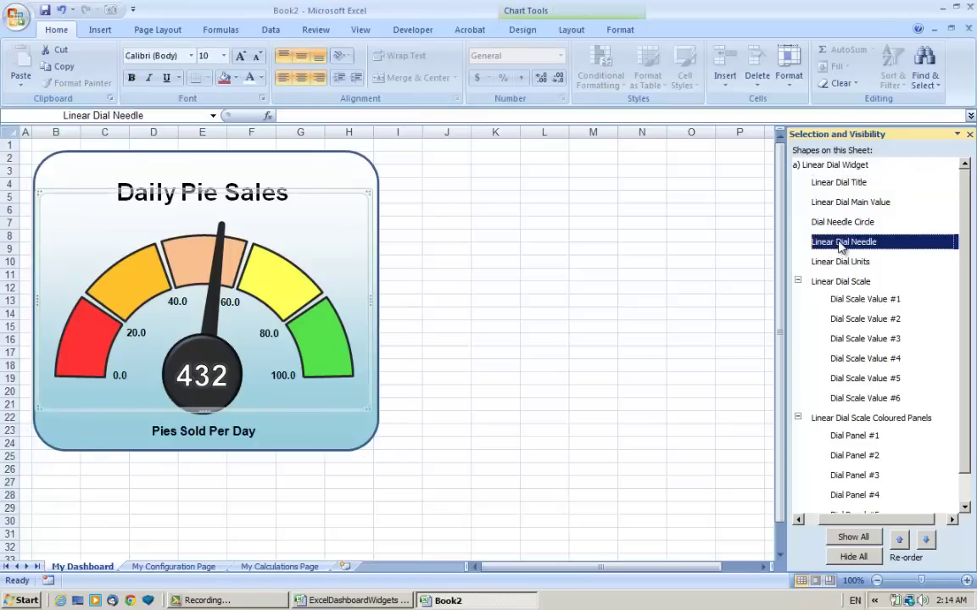
left_click(839, 263)
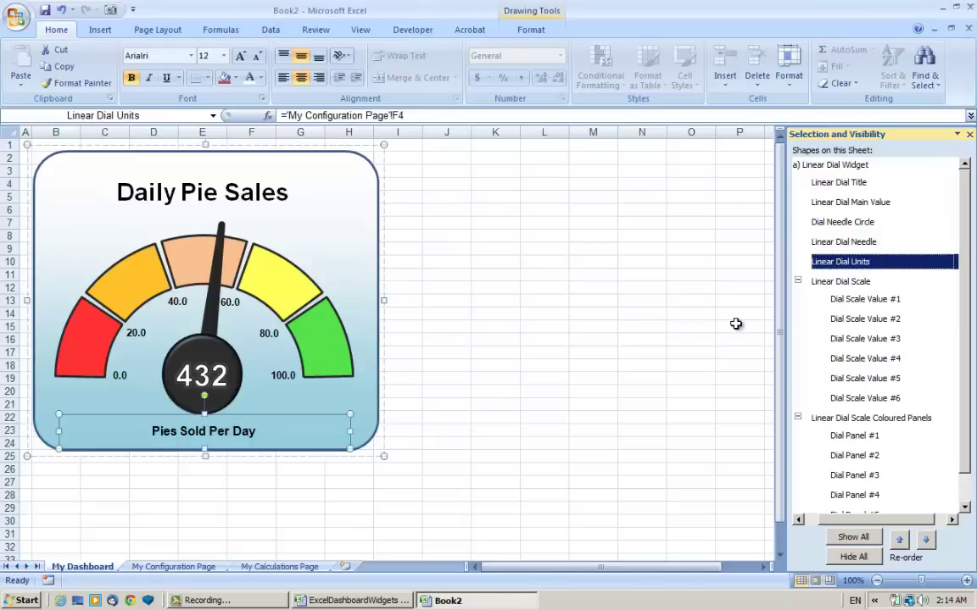
left_click(527, 391)
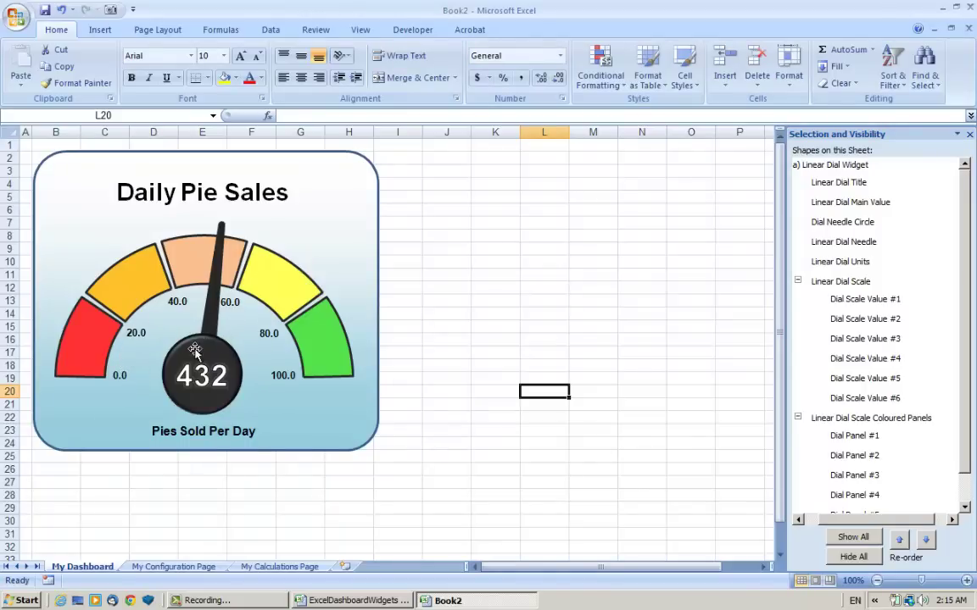
left_click(118, 378)
left_click(118, 378)
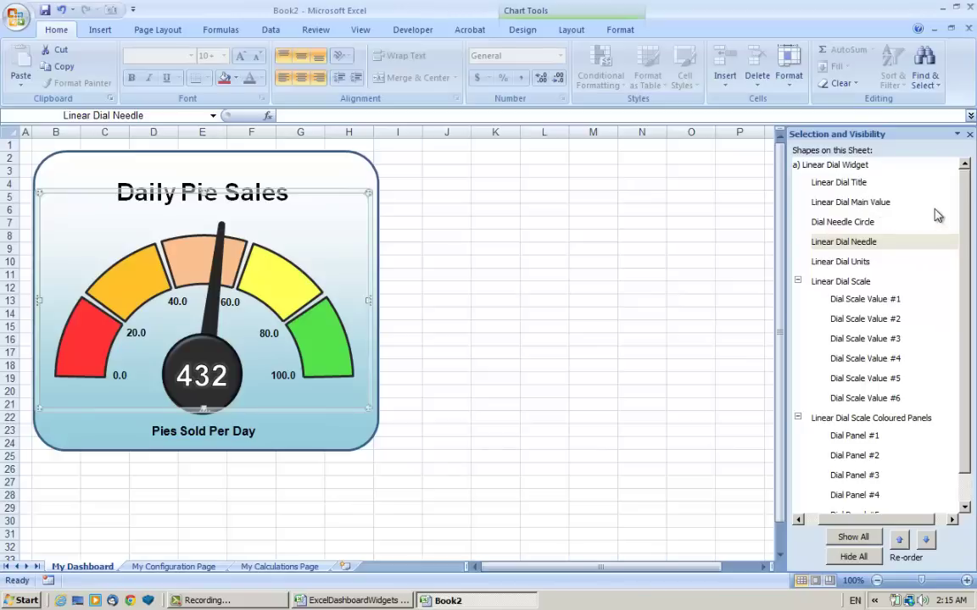
scroll(969, 220, "down", 1)
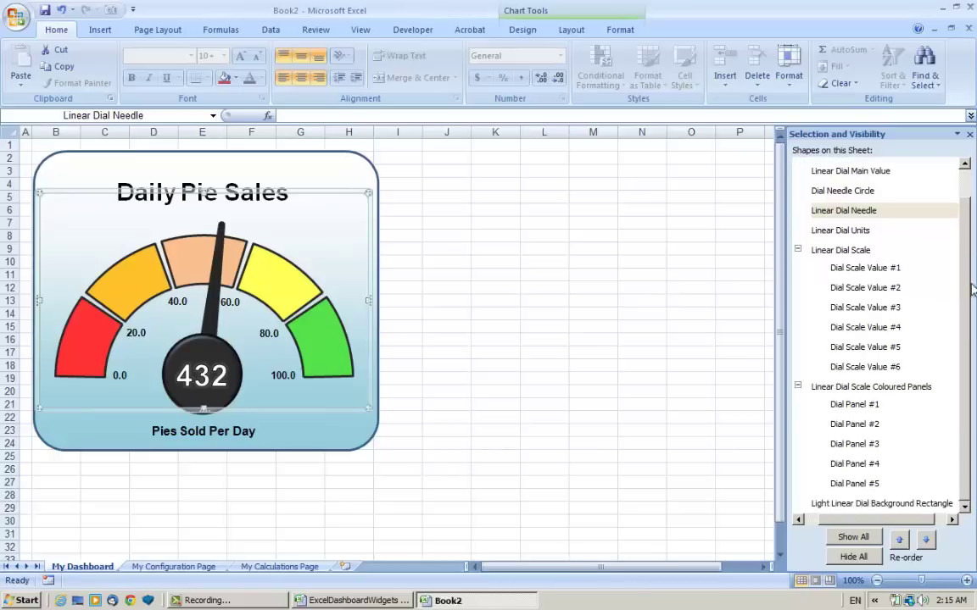
left_click(842, 507)
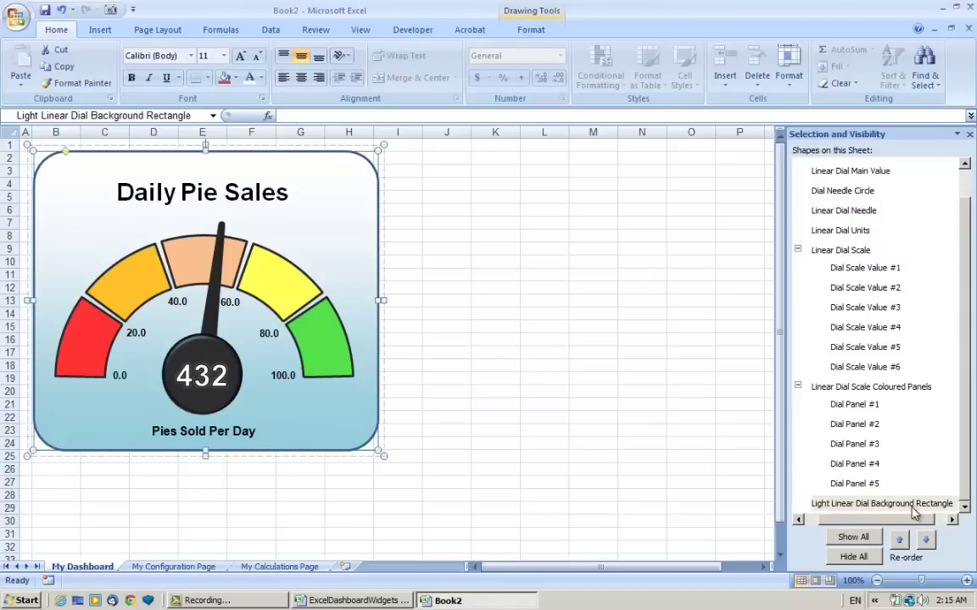
left_click(854, 502)
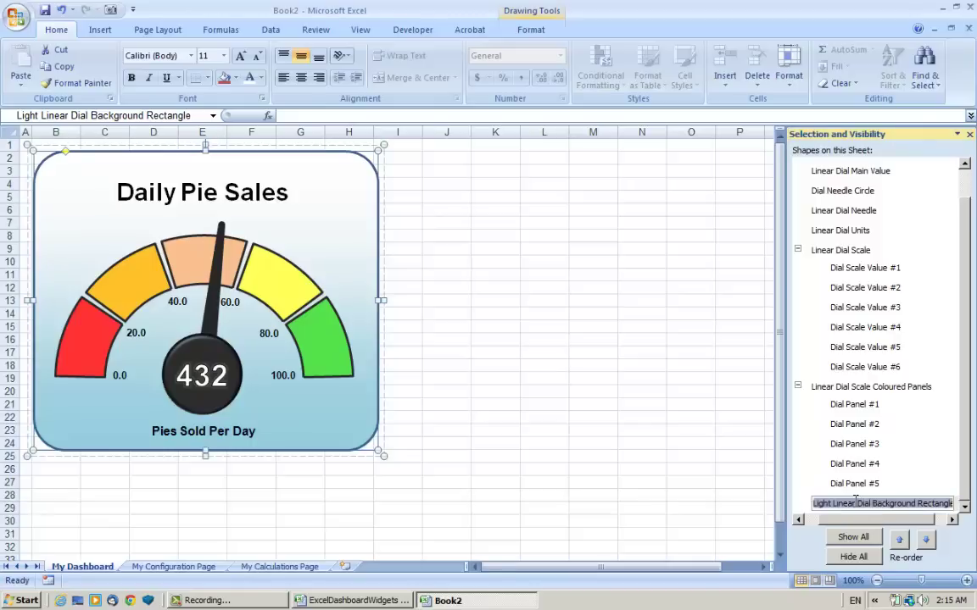
left_click(751, 495)
left_click(814, 502)
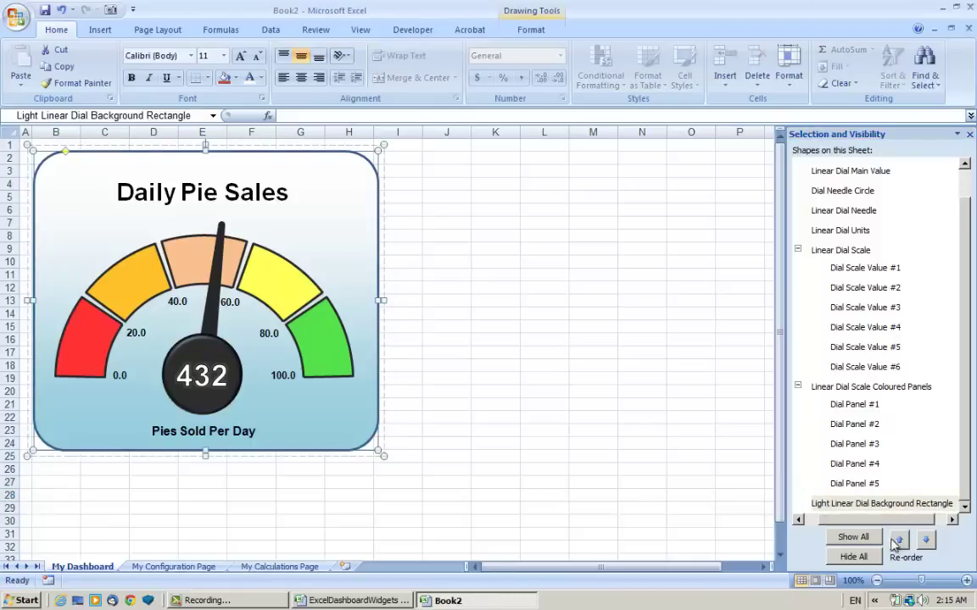
left_click(814, 504)
left_click(739, 508)
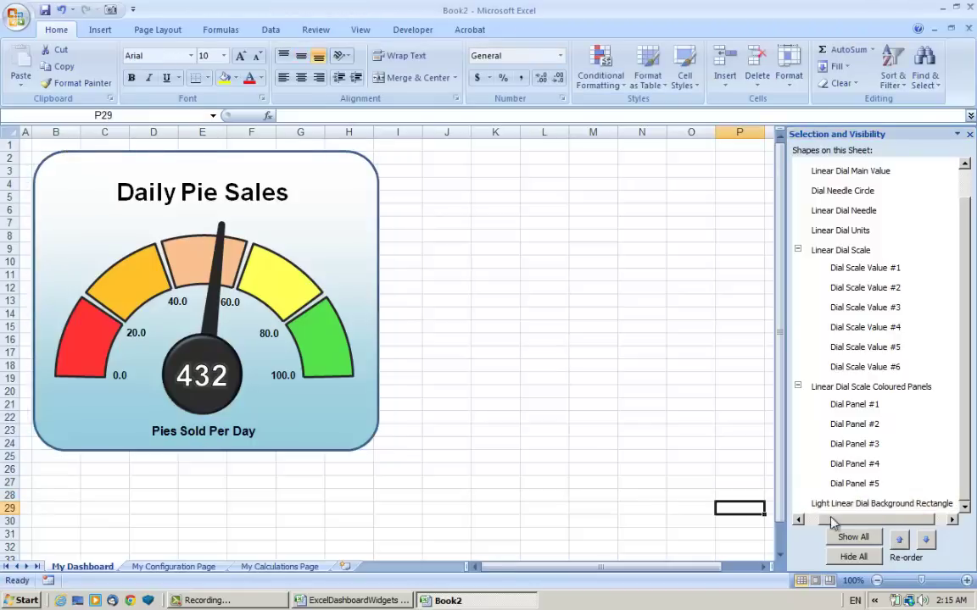
left_click(820, 504)
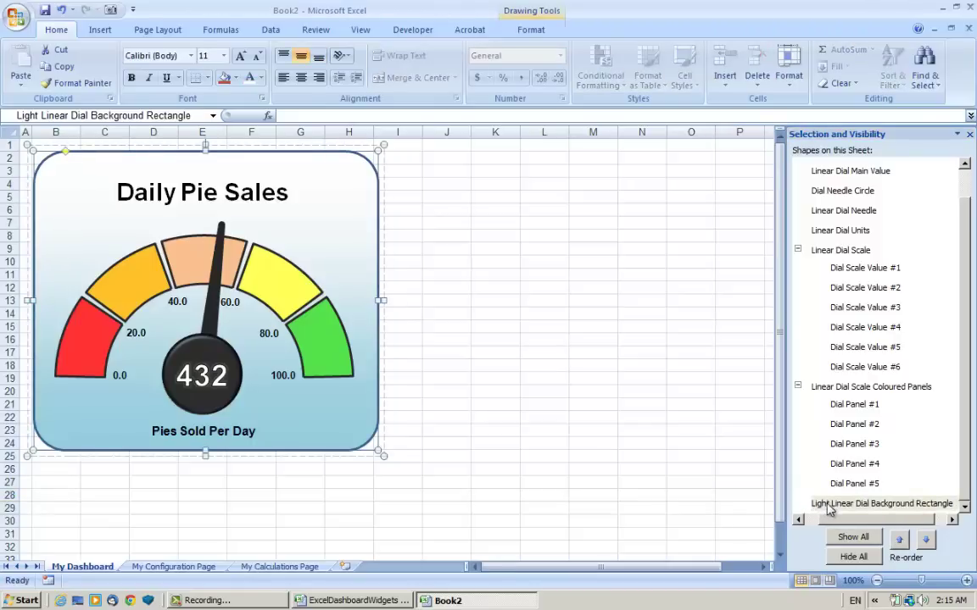
left_click(924, 76)
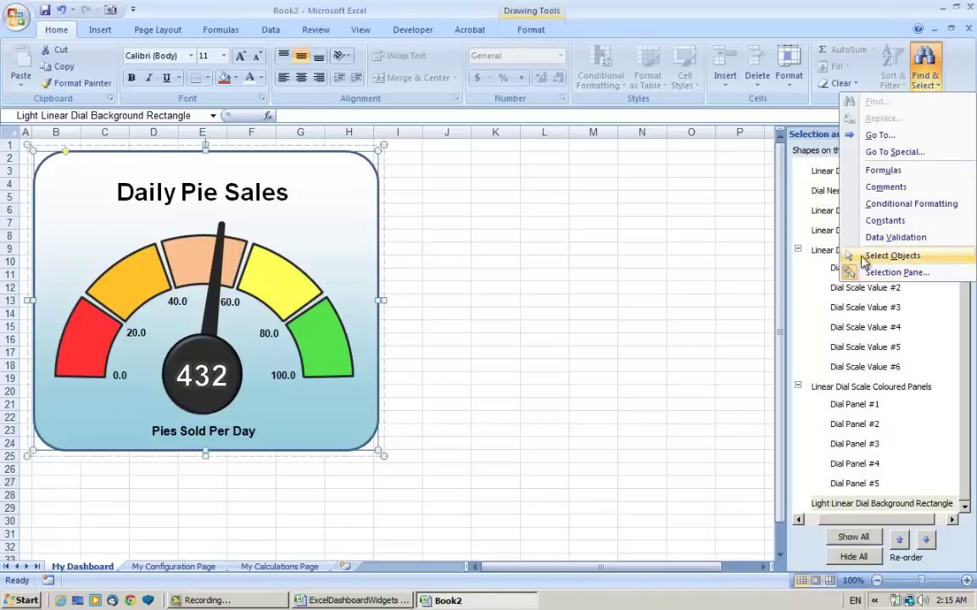
left_click(894, 256)
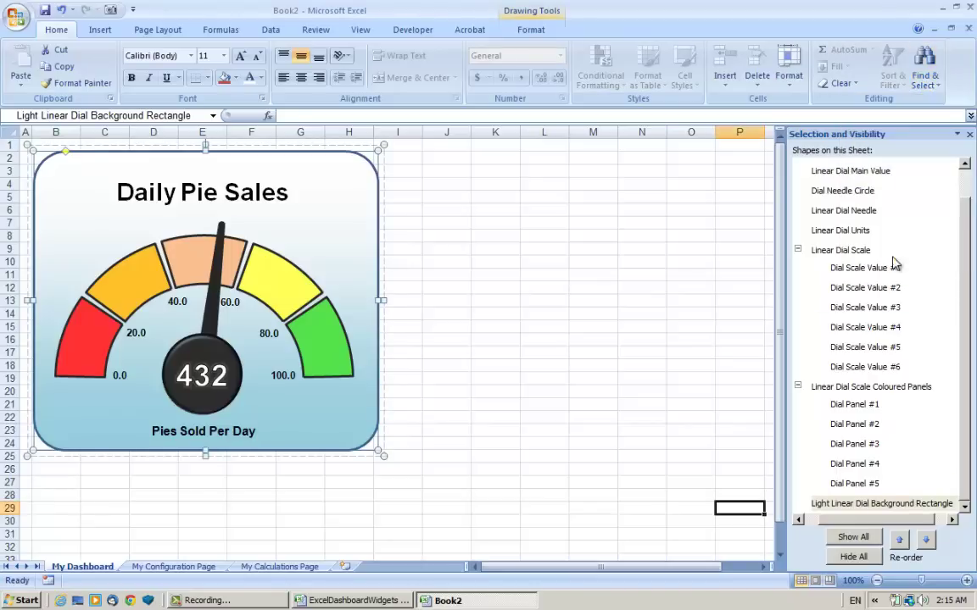
left_click(716, 381)
left_click(819, 505)
left_click(898, 540)
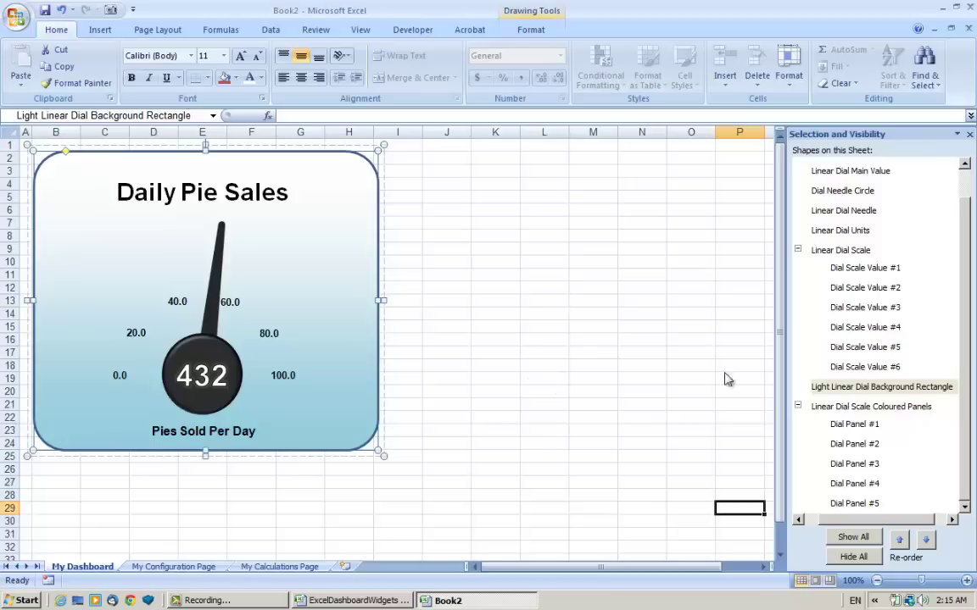
left_click(926, 542)
key("Escape")
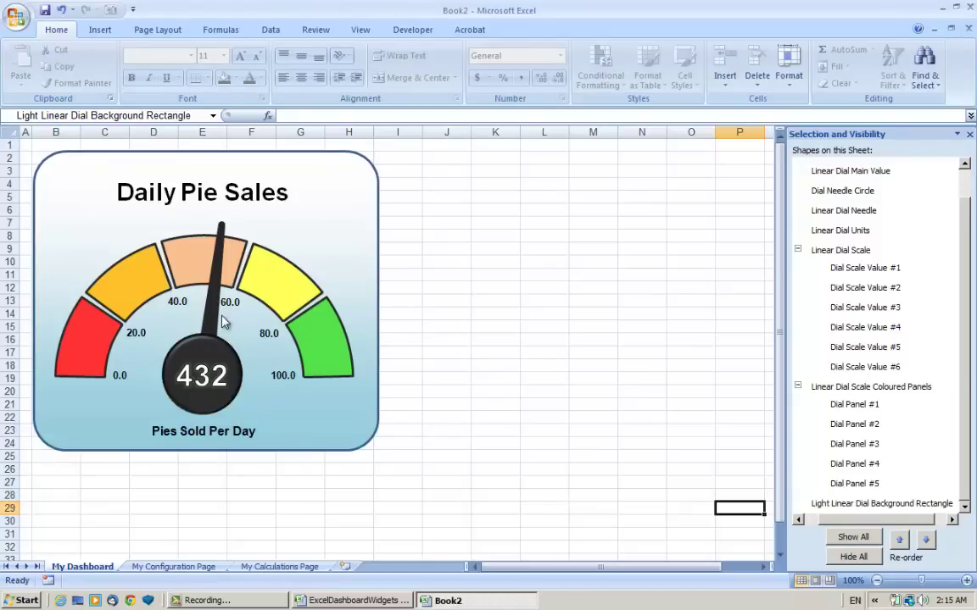
scroll(848, 254, "up", 2)
Select the needle in the Selection Pane and move it one layer back
left_click(816, 243)
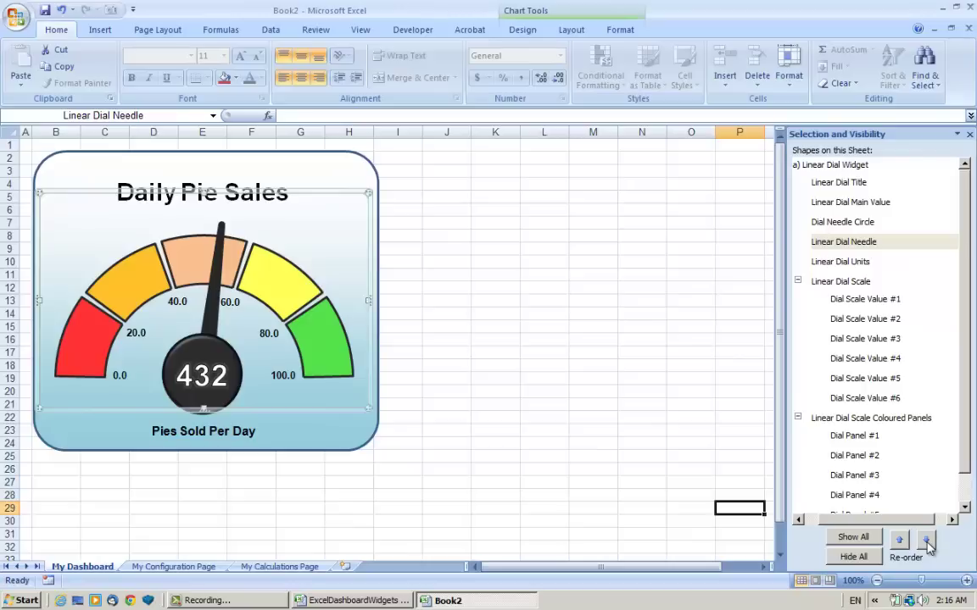
left_click(826, 245)
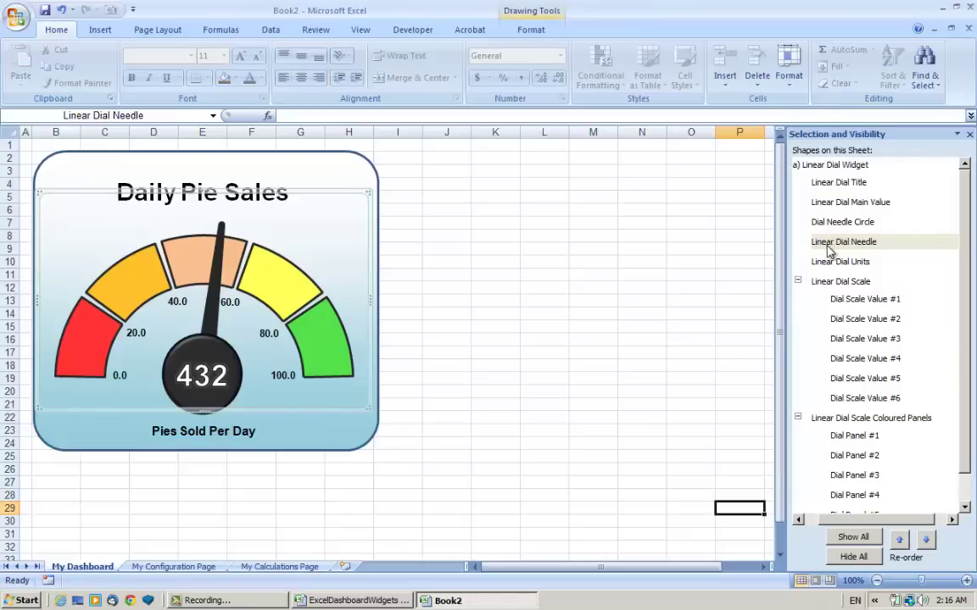
left_click(827, 246)
left_click(926, 540)
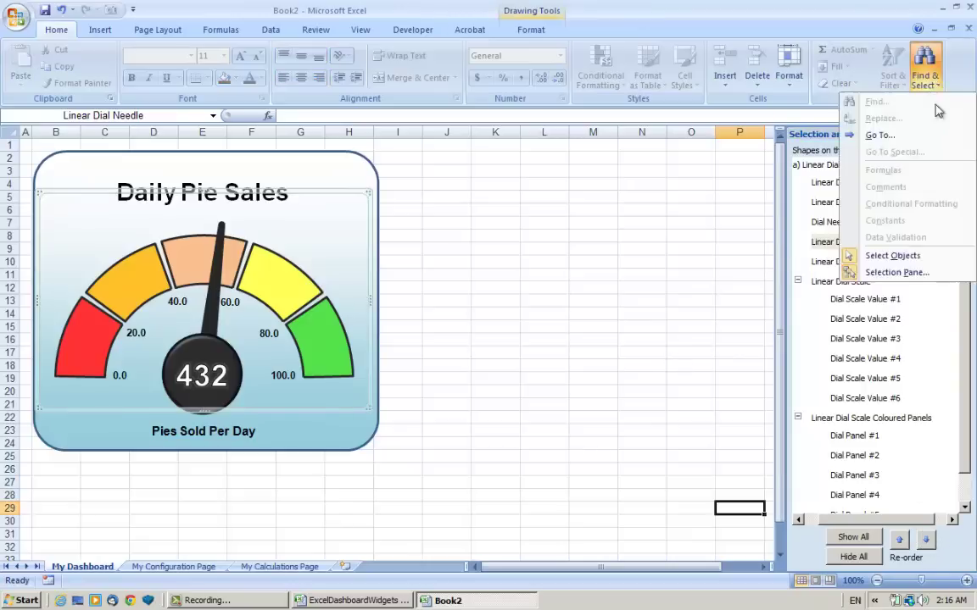
left_click(848, 255)
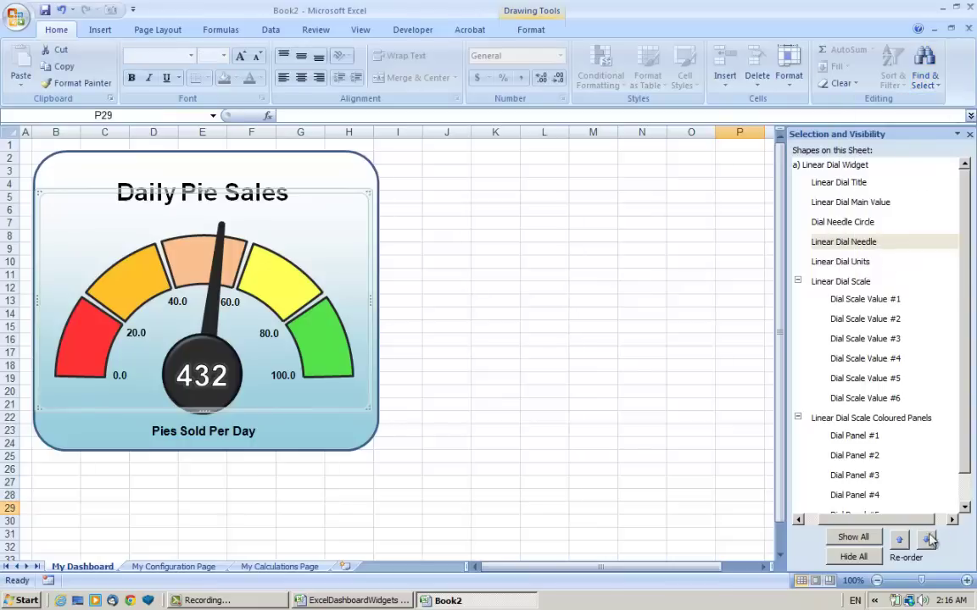
left_click(924, 76)
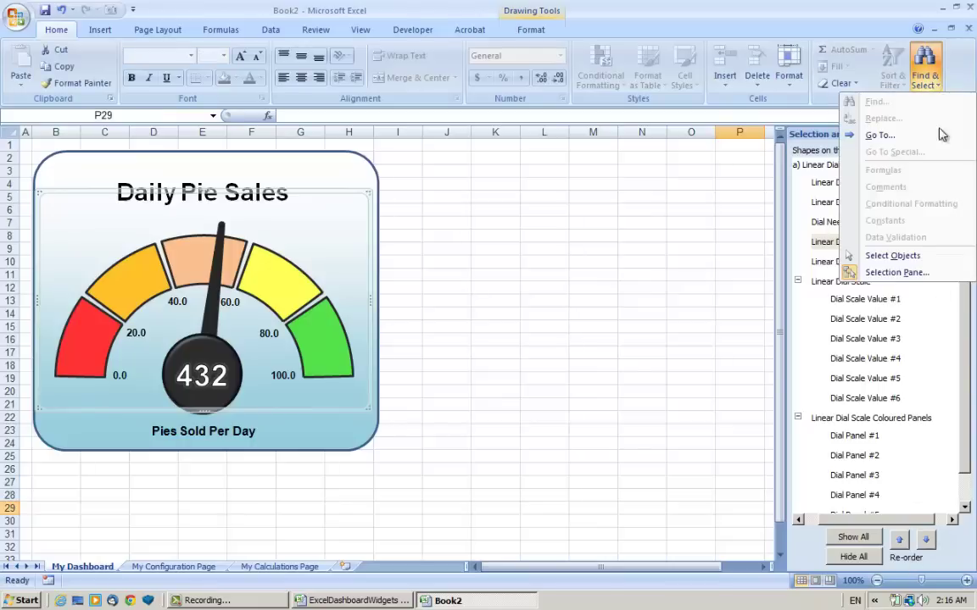
left_click(847, 255)
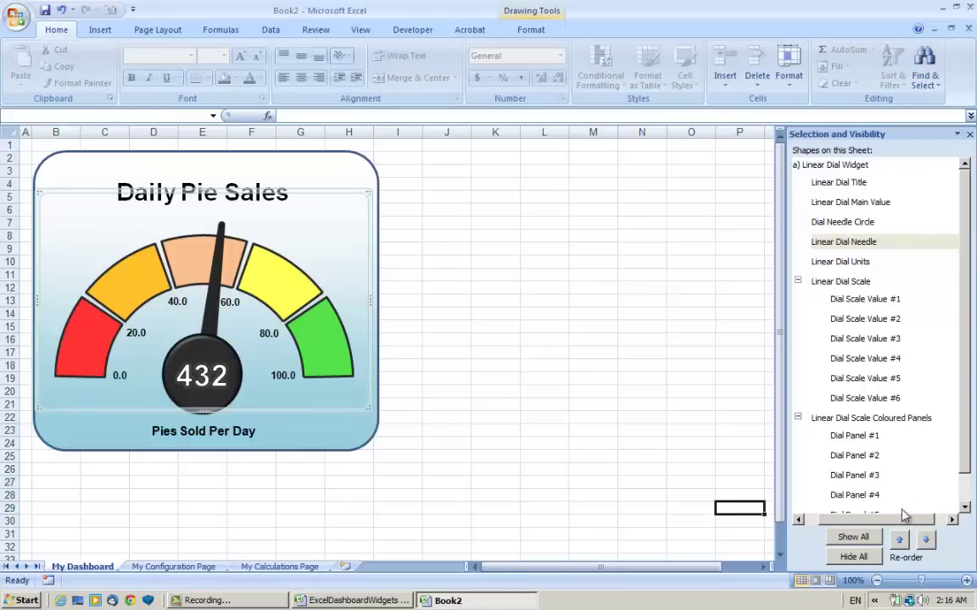
Select the needle chart inside the dial group and send it to the back
right_click(333, 195)
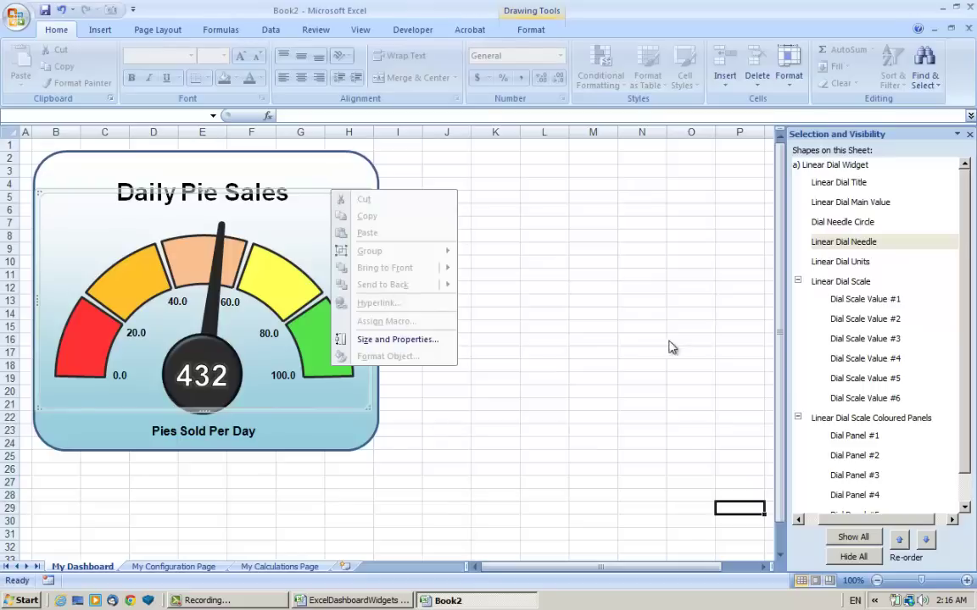
left_click(314, 245)
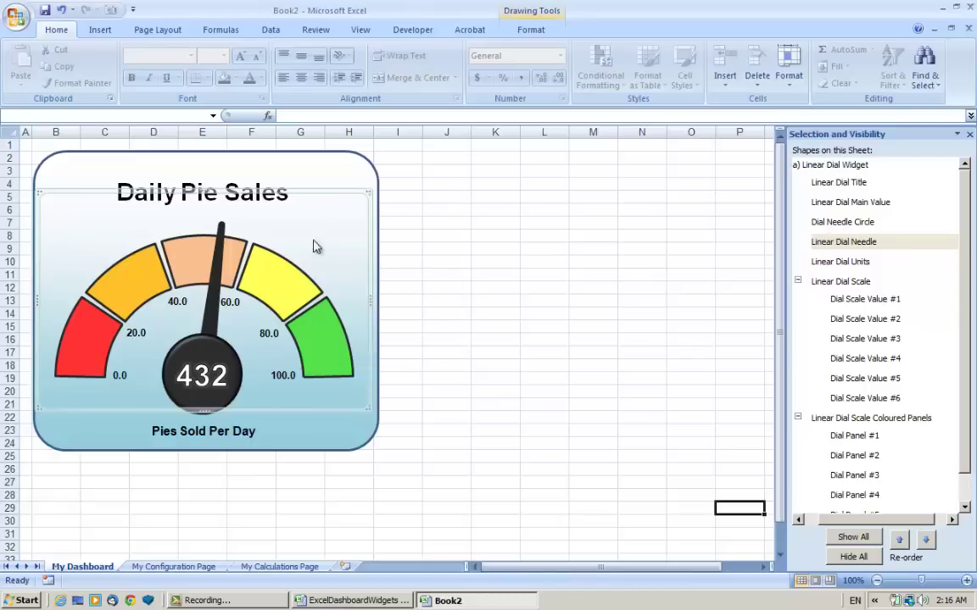
right_click(353, 195)
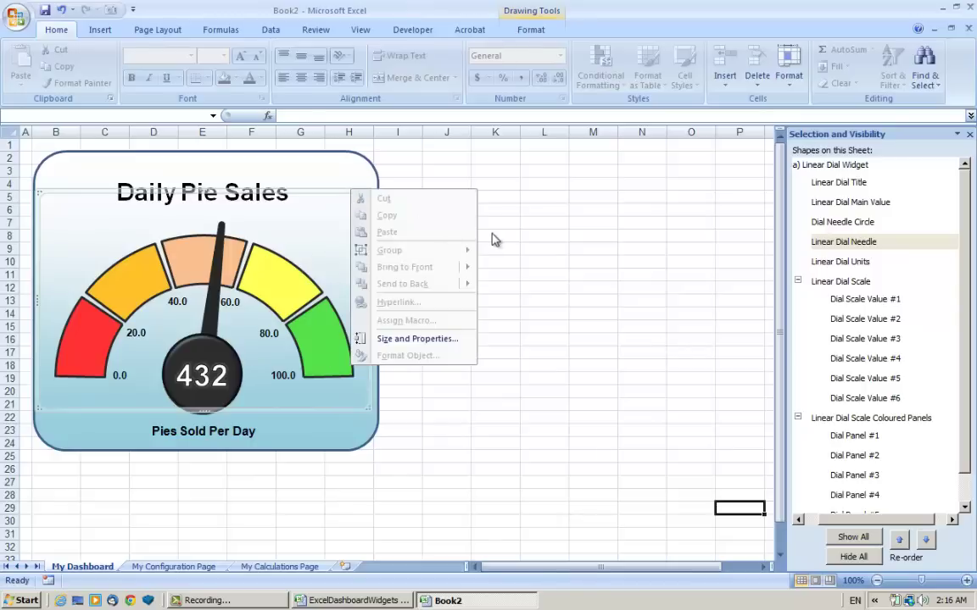
left_click(334, 168)
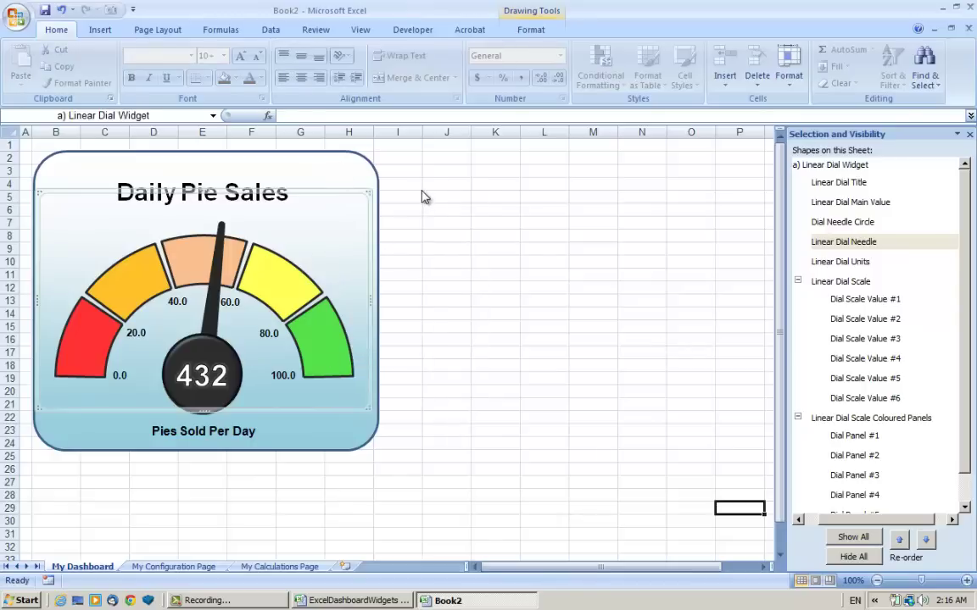
left_click(924, 72)
left_click(848, 255)
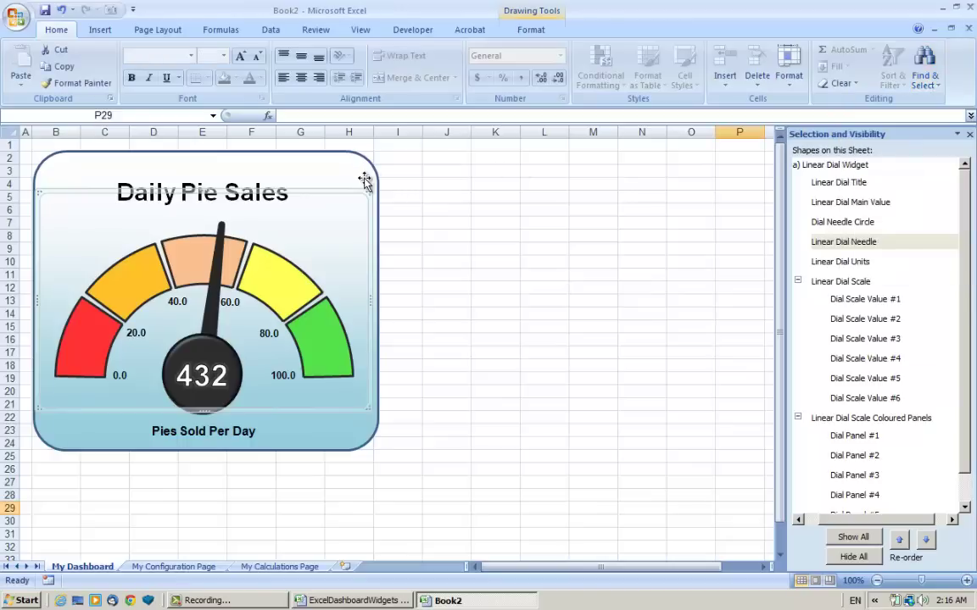
left_click(350, 202)
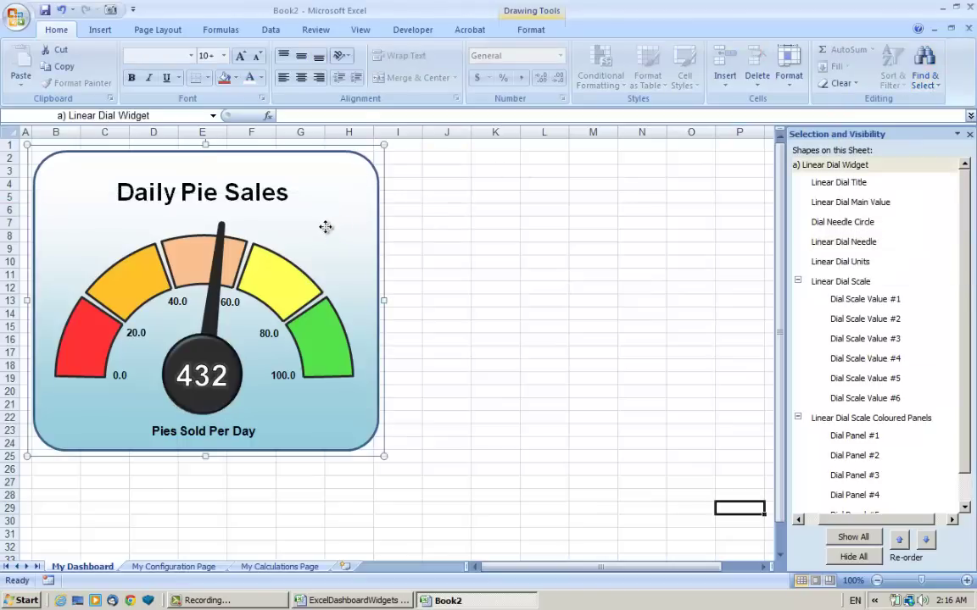
left_click(349, 207)
left_click(348, 206)
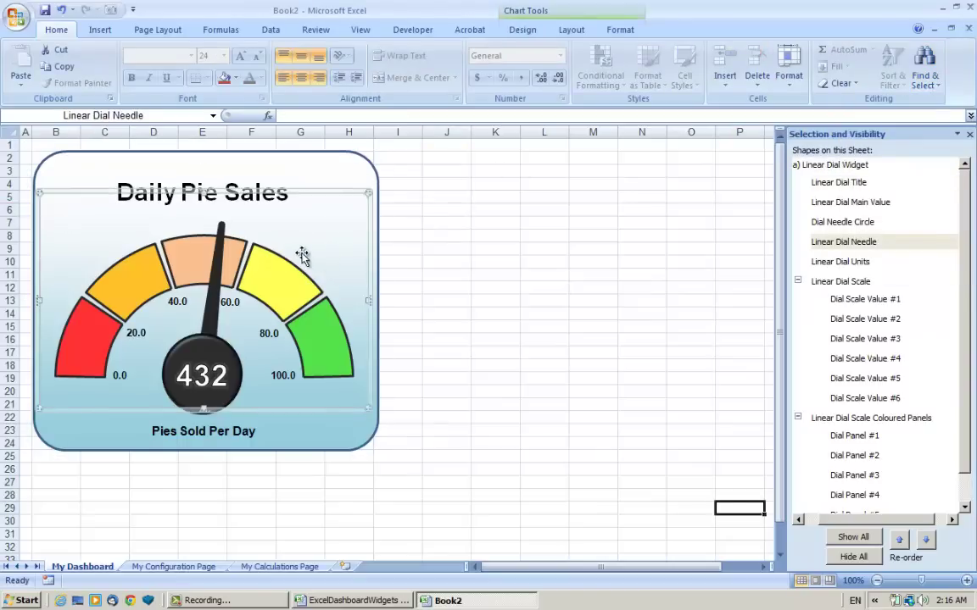
right_click(349, 197)
mouse_move(456, 382)
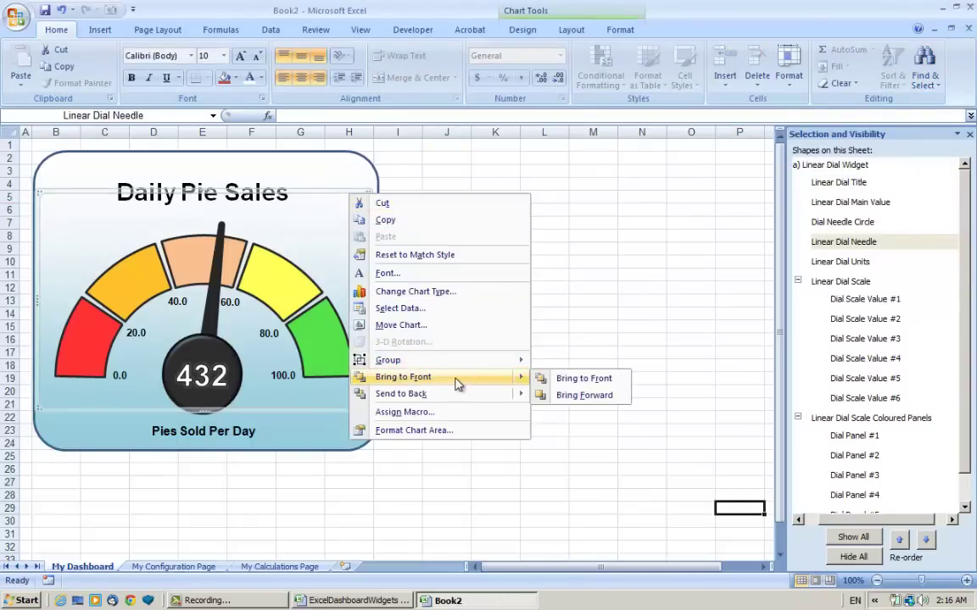
mouse_move(462, 401)
left_click(577, 395)
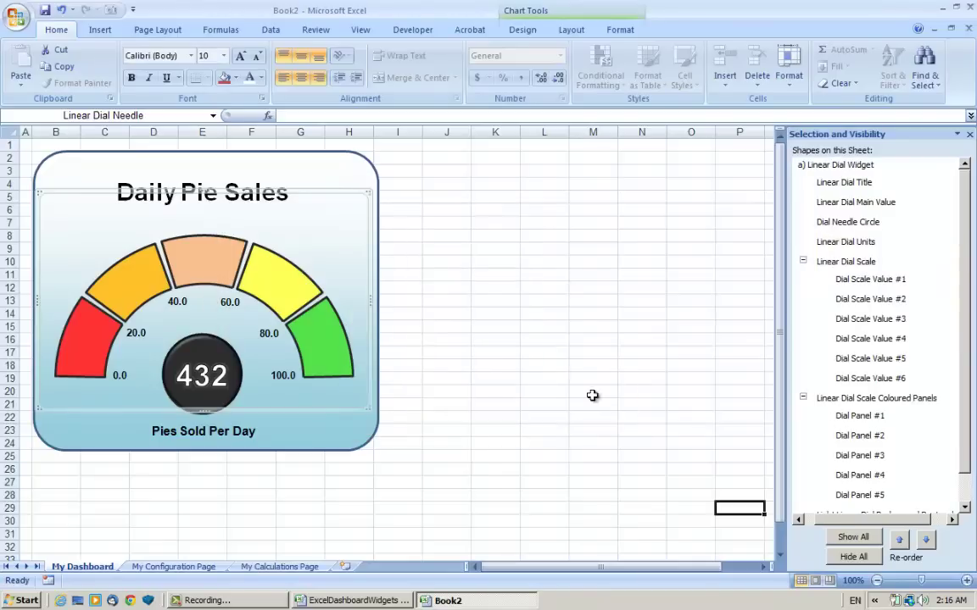
left_click(593, 365)
scroll(941, 381, "down", 2)
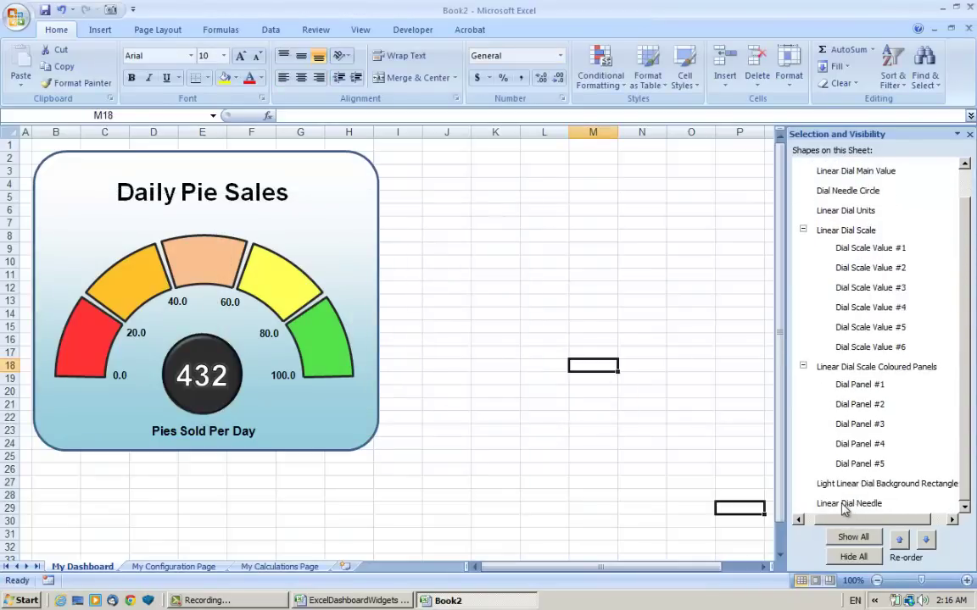
left_click(845, 504)
left_click(899, 540)
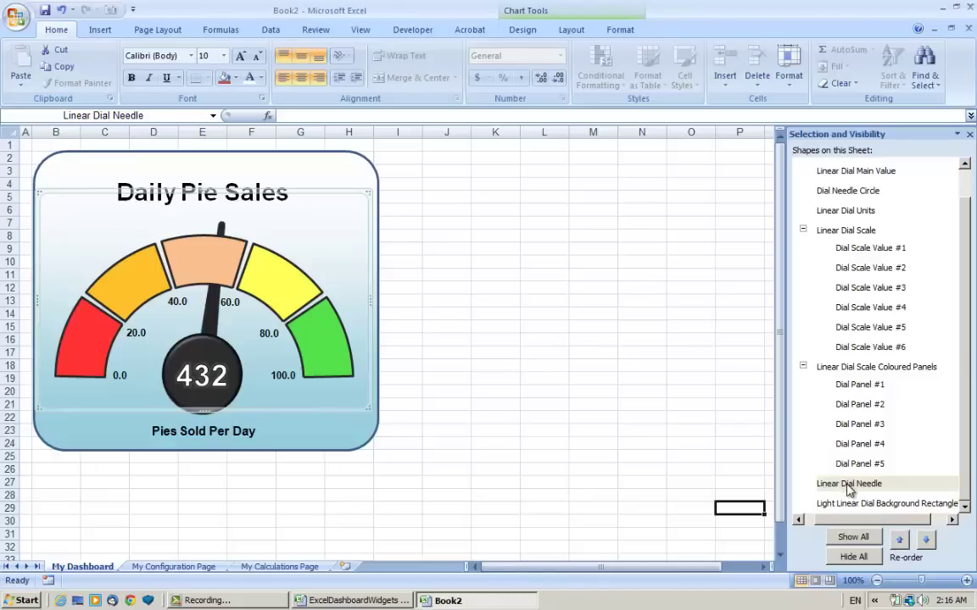
left_click(898, 540)
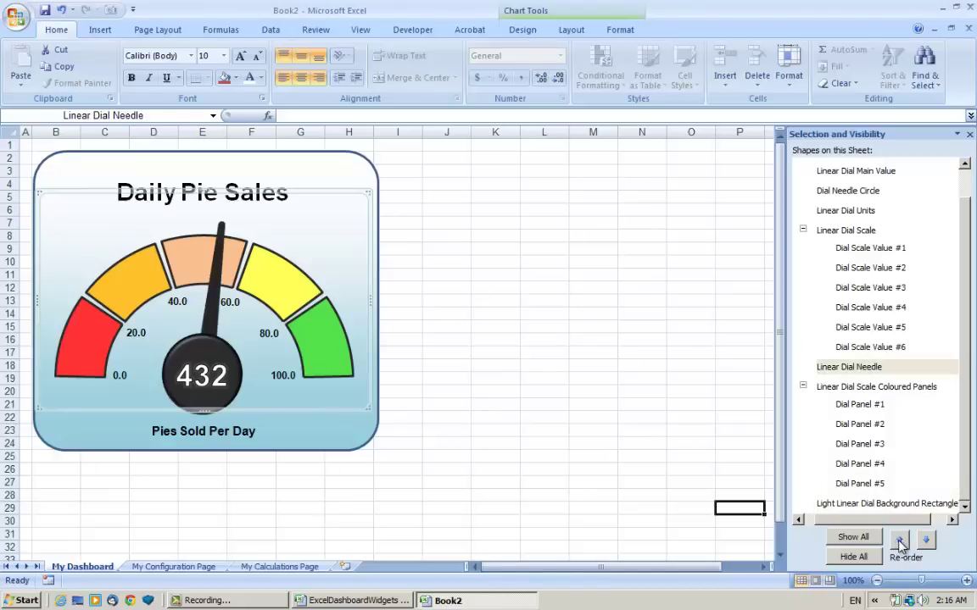
left_click(900, 540)
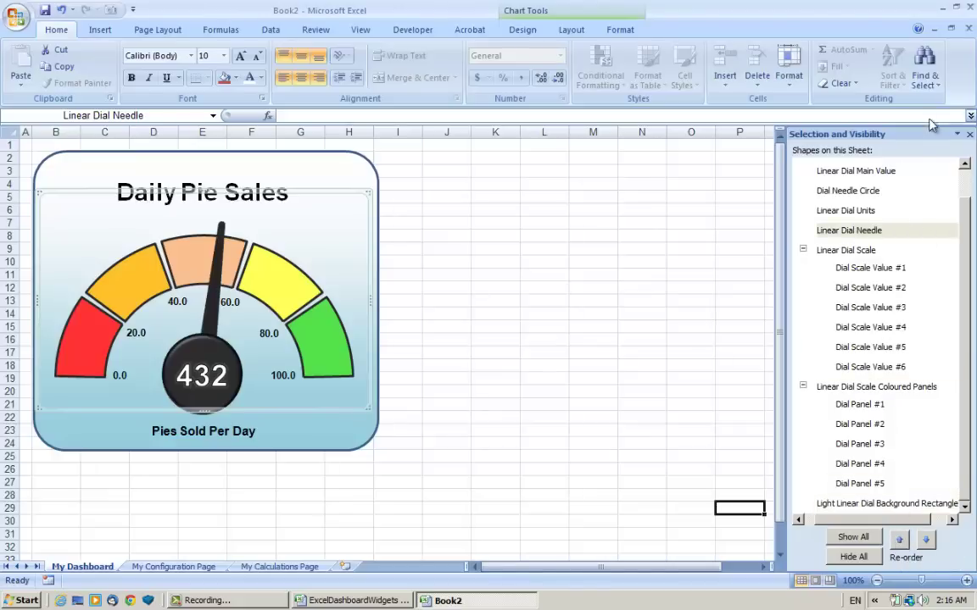
left_click(929, 85)
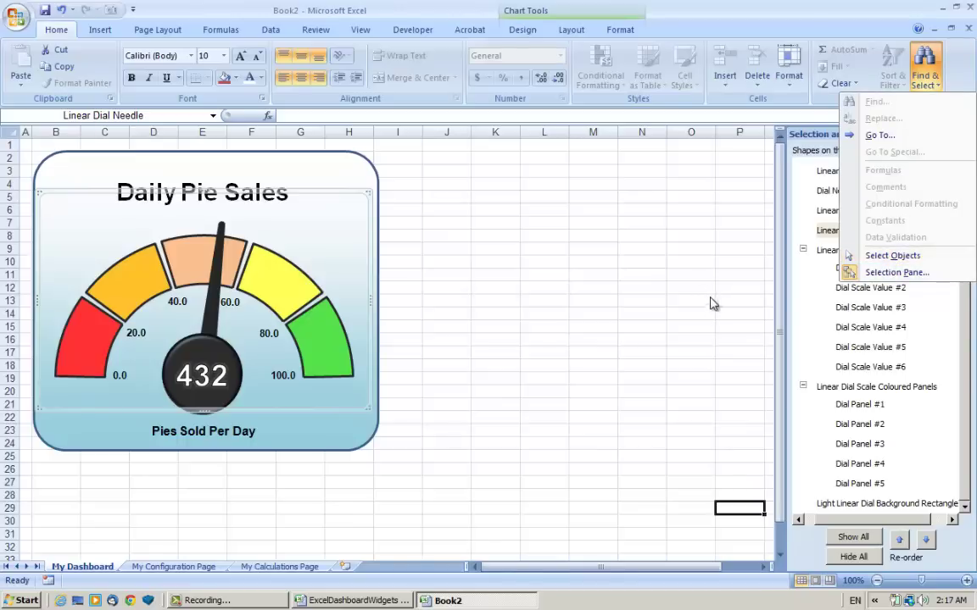
left_click(718, 262)
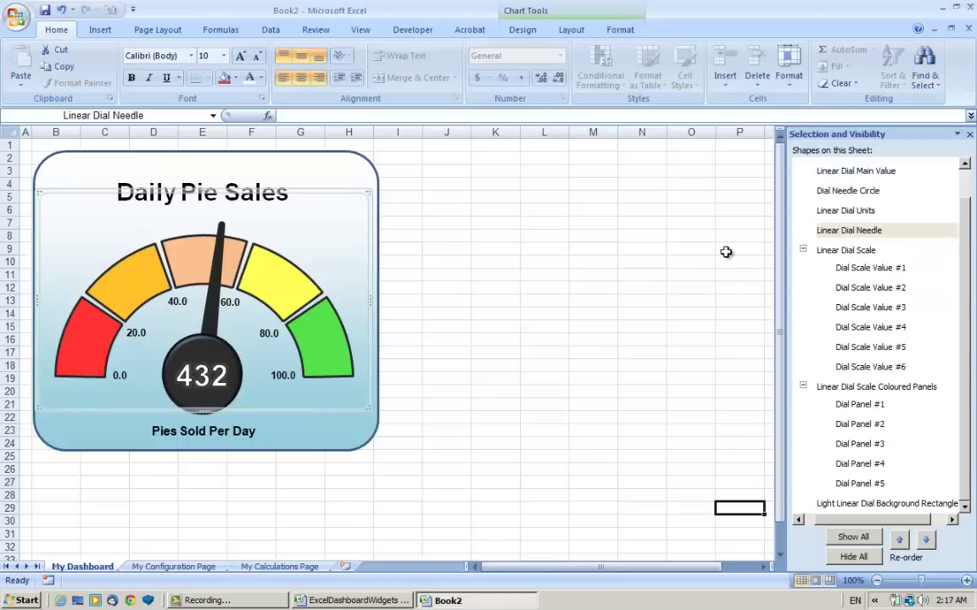
left_click(930, 547)
left_click(931, 547)
left_click(931, 547)
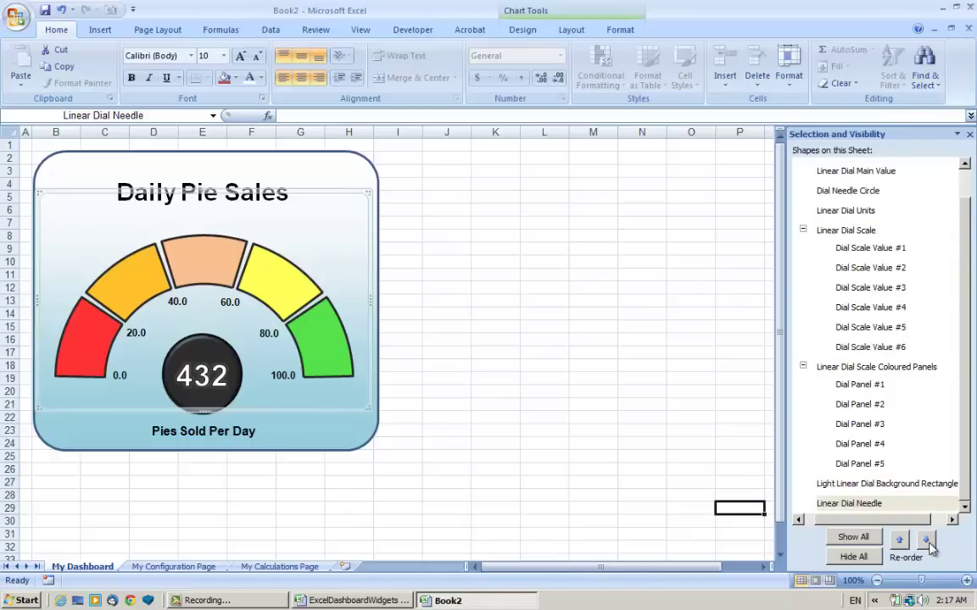
left_click(641, 405)
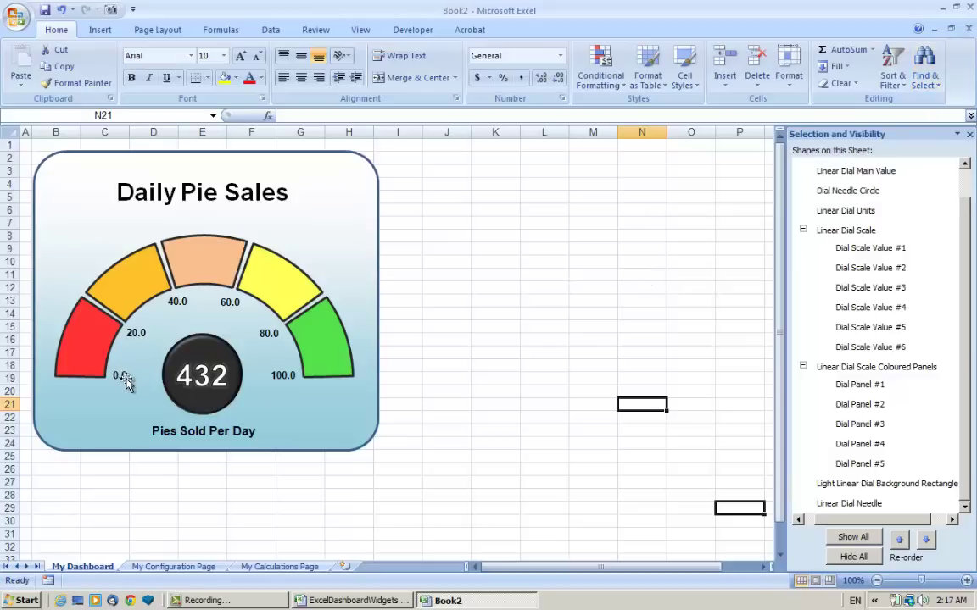
left_click(449, 352)
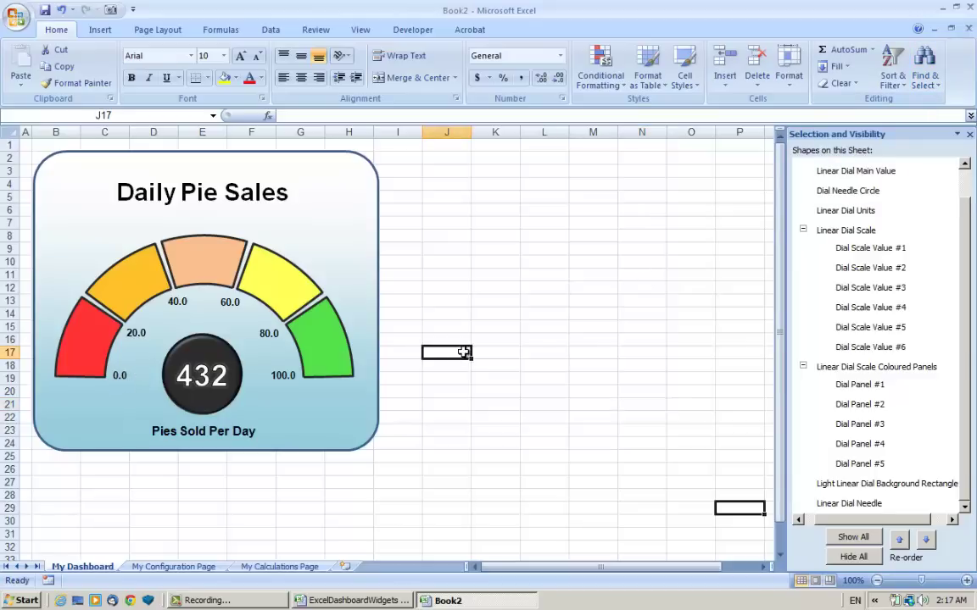
Select Dial Scale Value #1 (0.0) and replace its old external-workbook formula with =
left_click(113, 381)
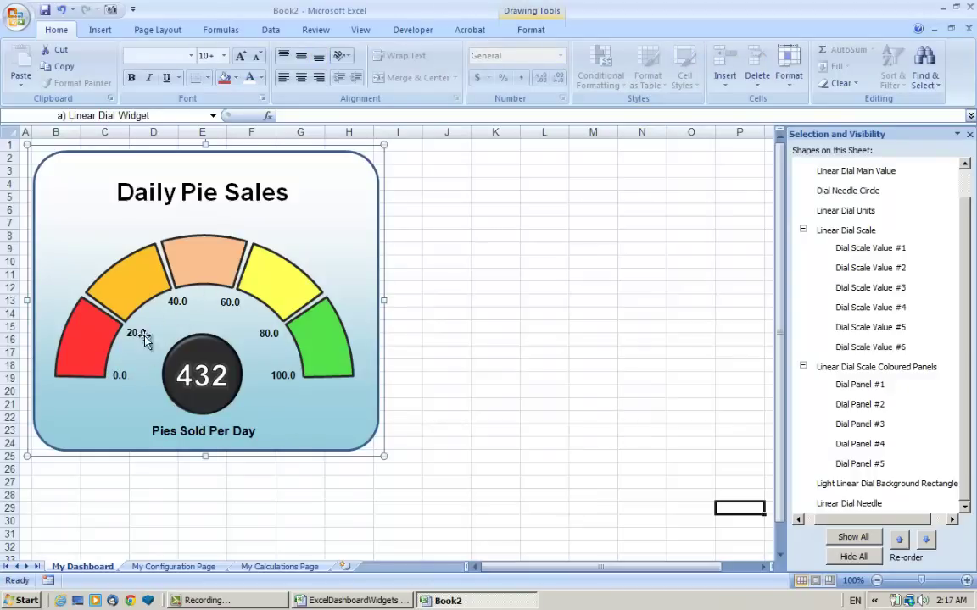
left_click(122, 377)
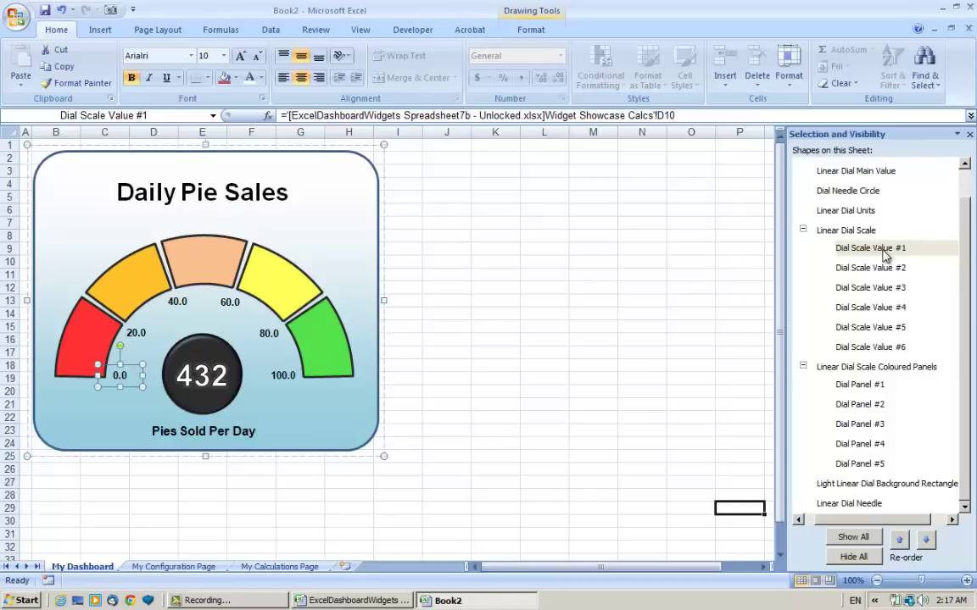
left_click(679, 264)
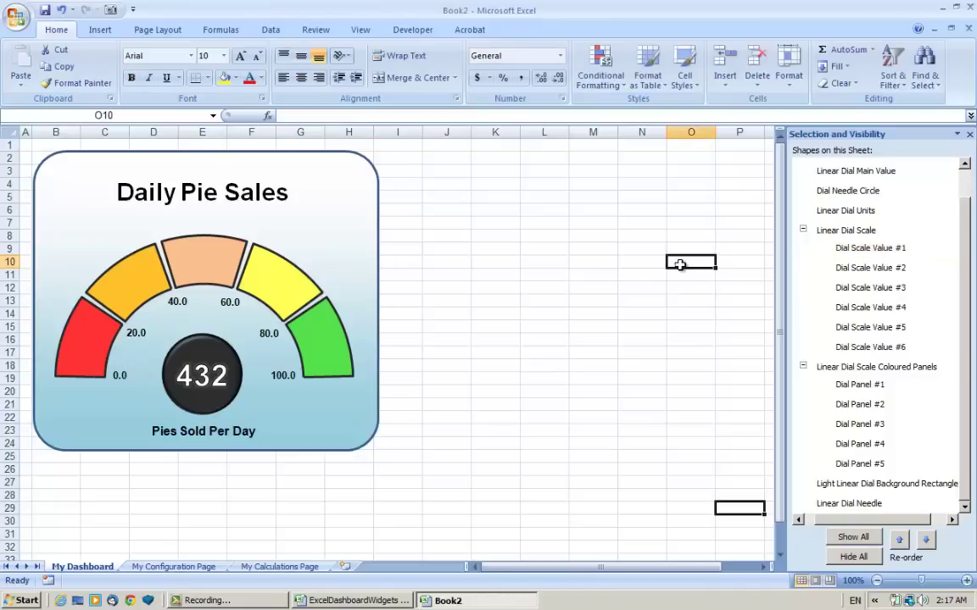
left_click(886, 253)
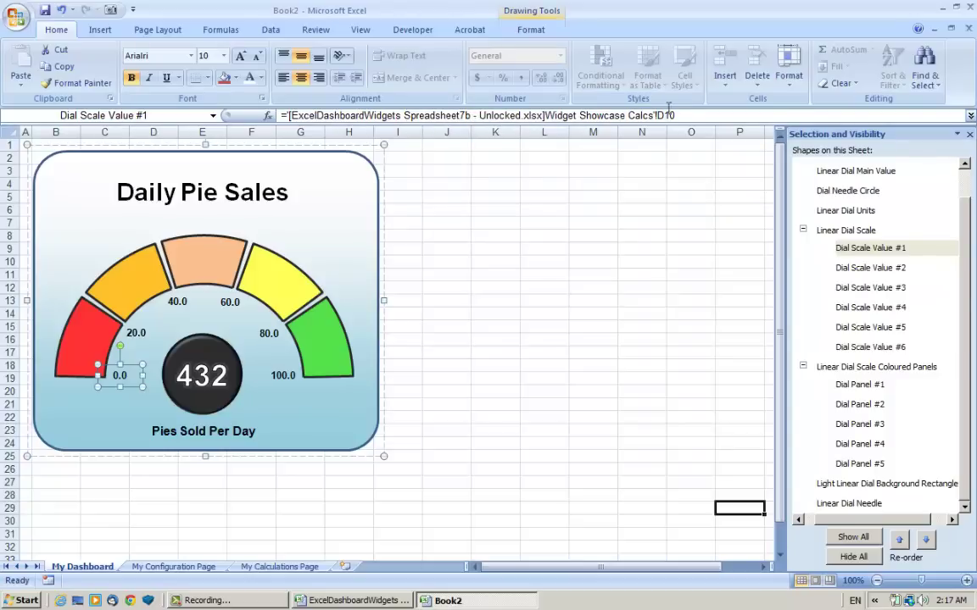
left_click_drag(682, 116, 253, 114)
type("=")
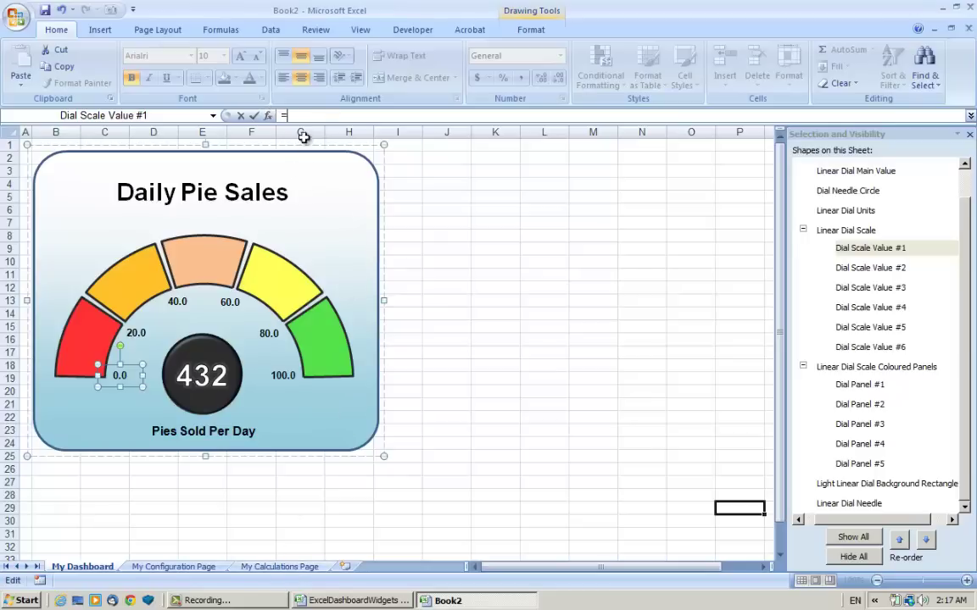
Link the first scale label to My Calculations Page cell D6
left_click(275, 566)
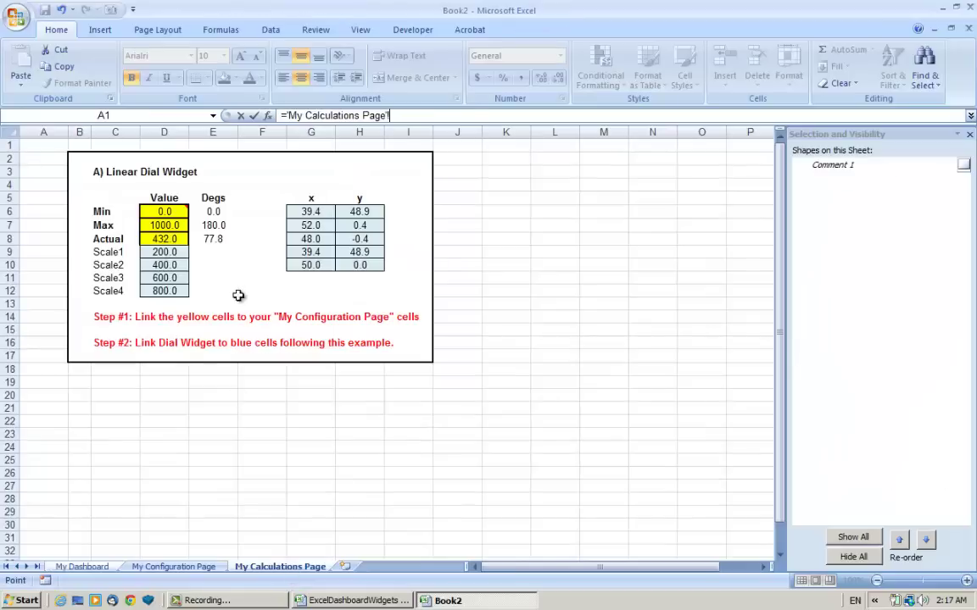
left_click(172, 212)
key("Return")
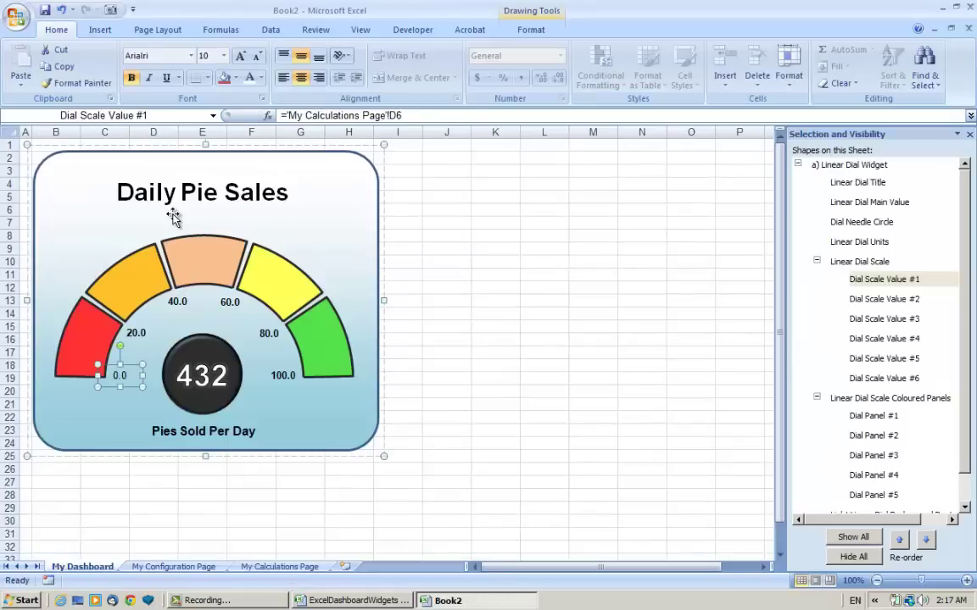
Relink the 20.0 scale label to My Calculations Page cell D9 so it reads 200.0
left_click(135, 334)
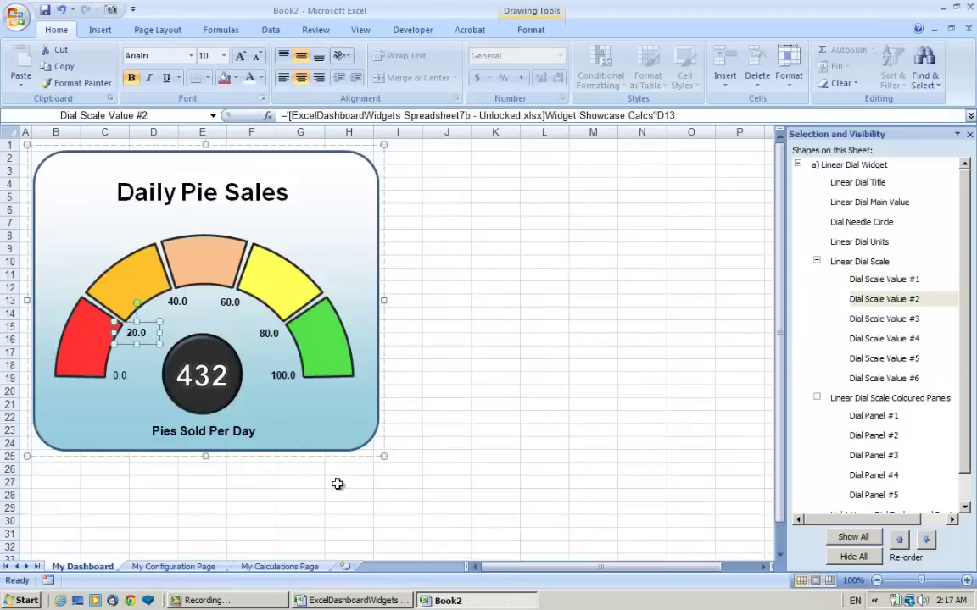
left_click(279, 566)
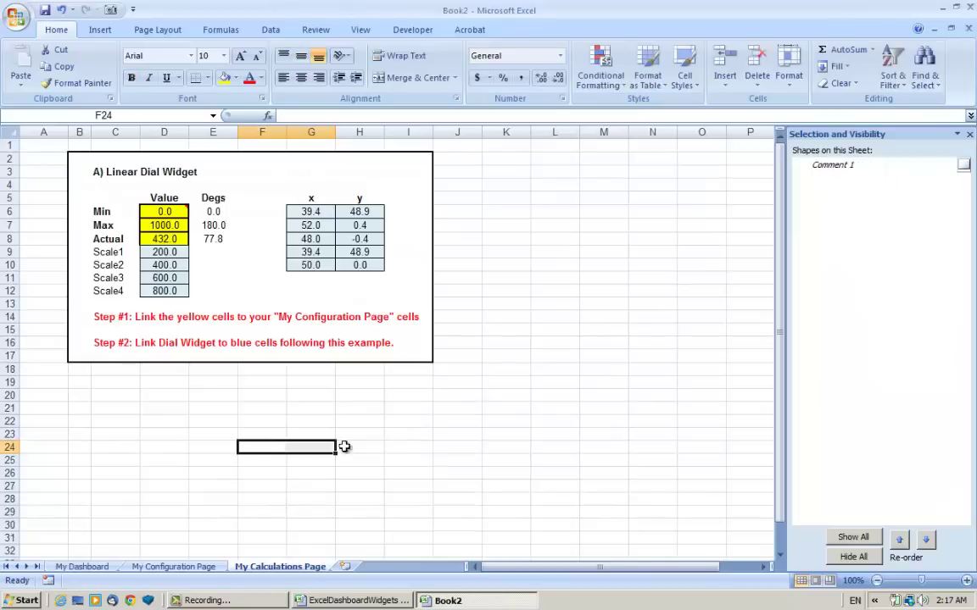
left_click(169, 252)
key("Down")
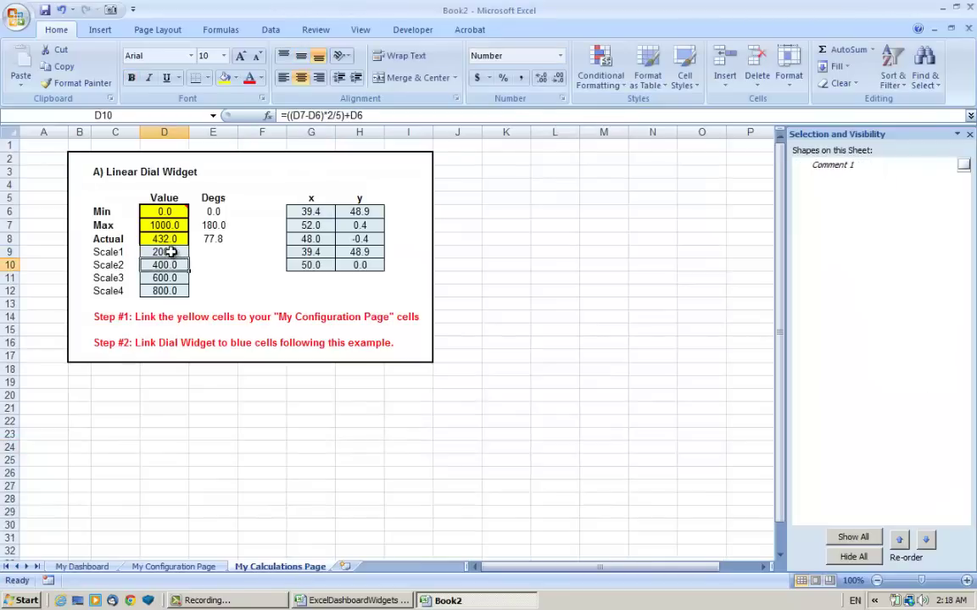
left_click(59, 568)
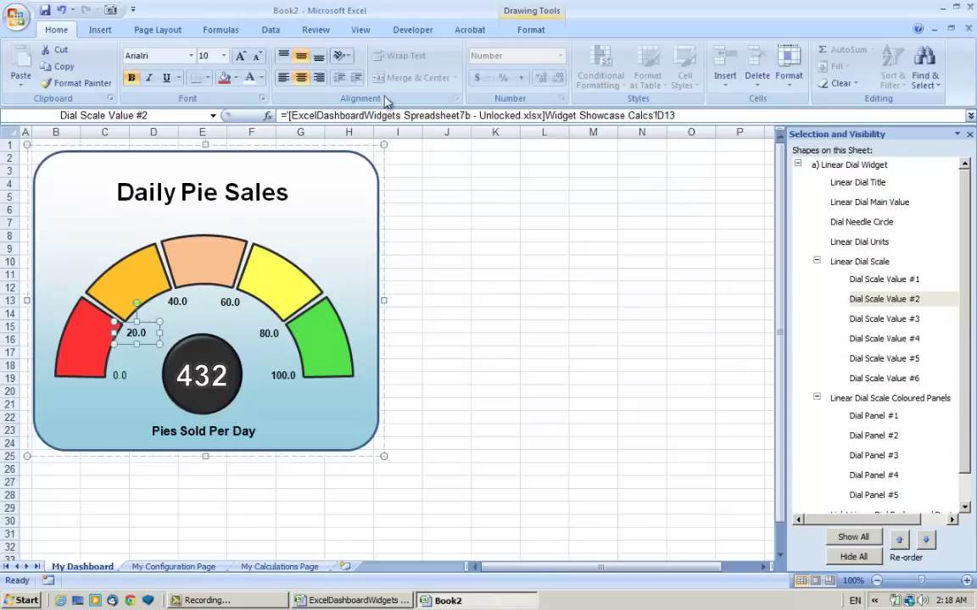
left_click_drag(685, 117, 286, 116)
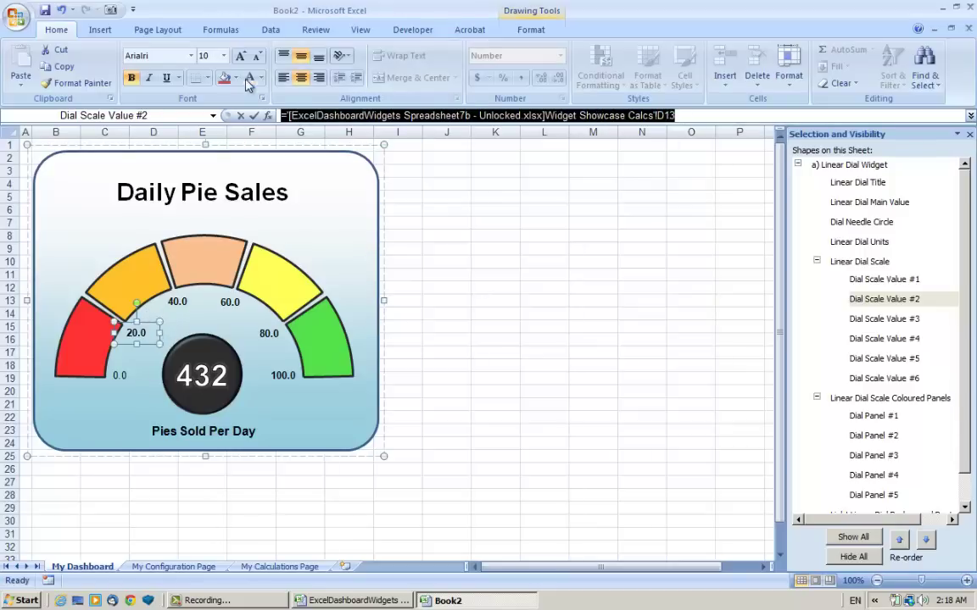
key("Delete")
left_click(291, 569)
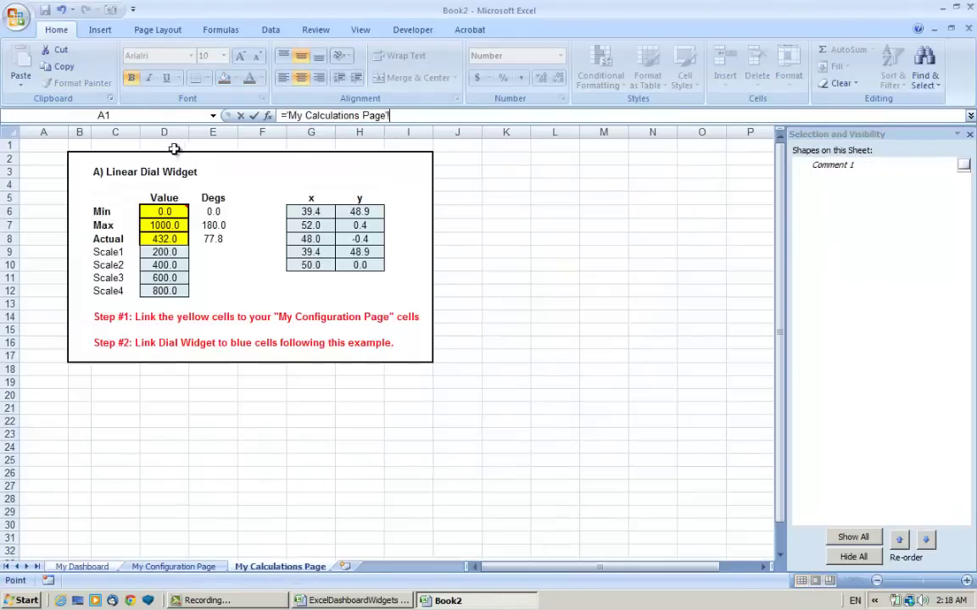
left_click(165, 252)
key("Return")
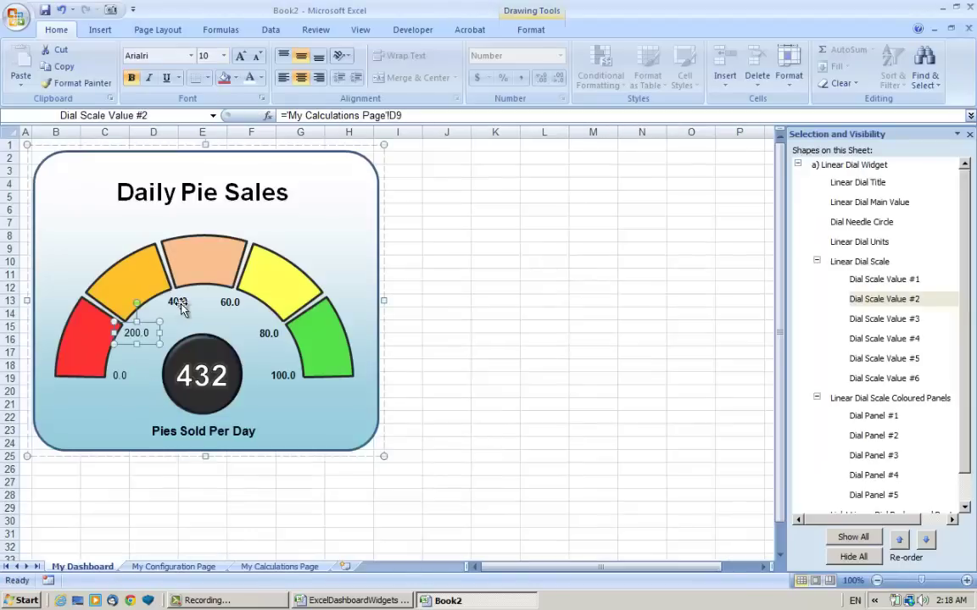
Relink the 40.0 scale label to cell D10 so it reads 400.0
left_click(177, 303)
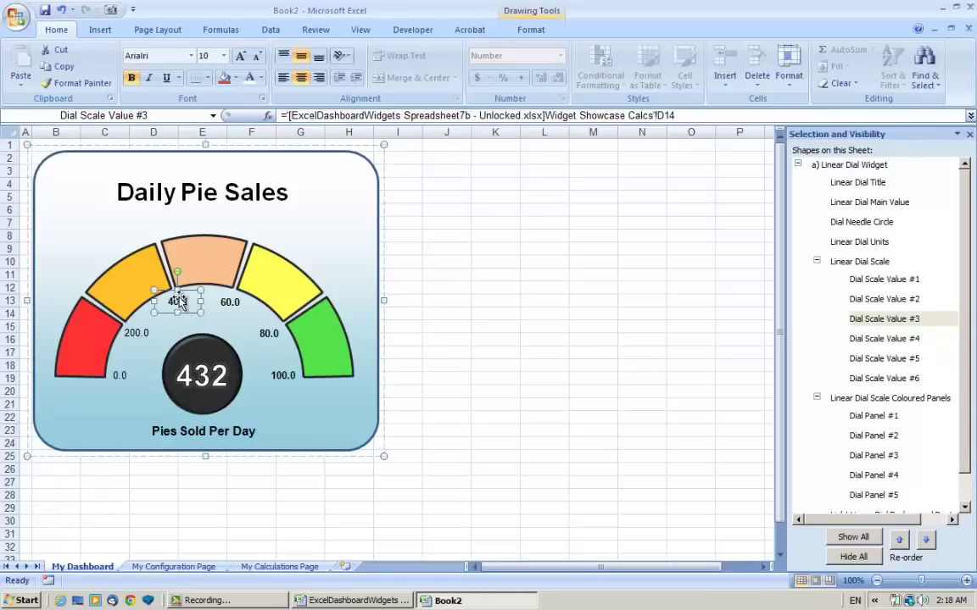
triple_click(548, 105)
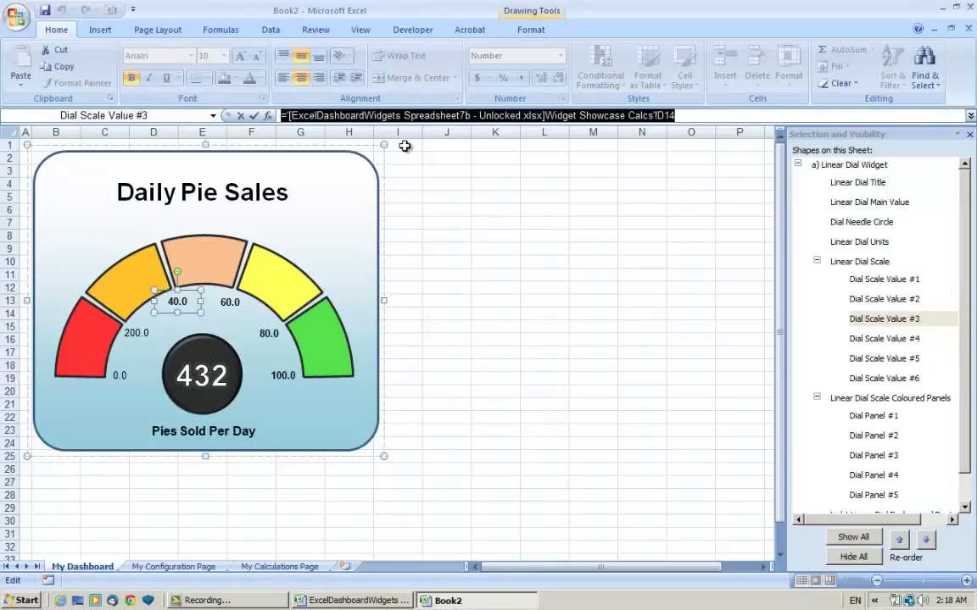
type("=")
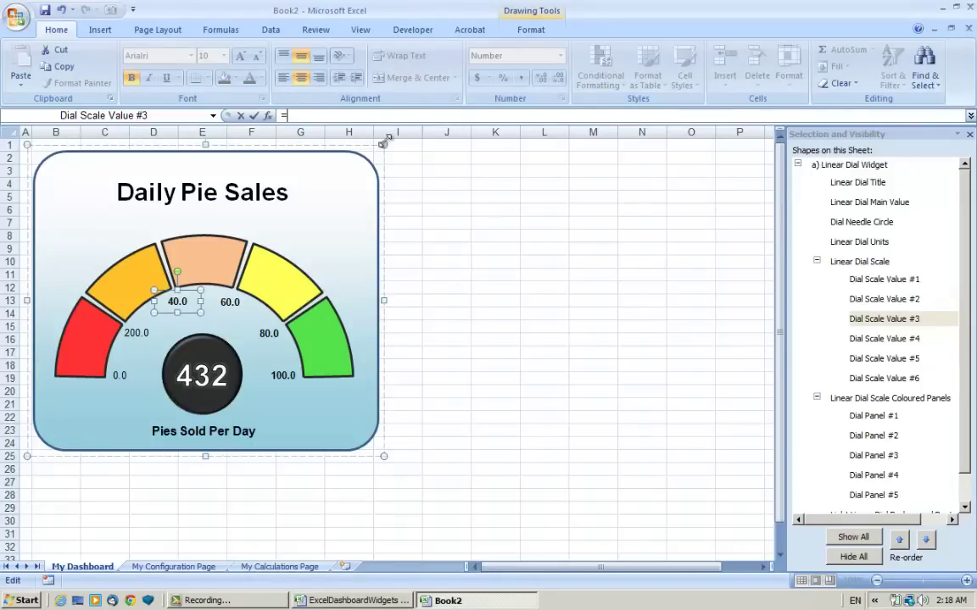
left_click(292, 572)
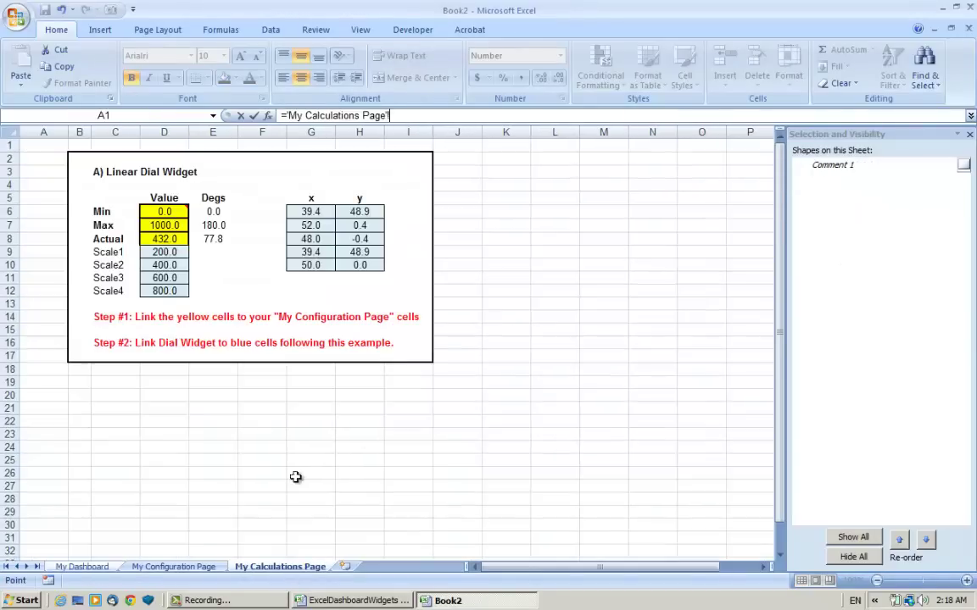
left_click(157, 265)
key("Return")
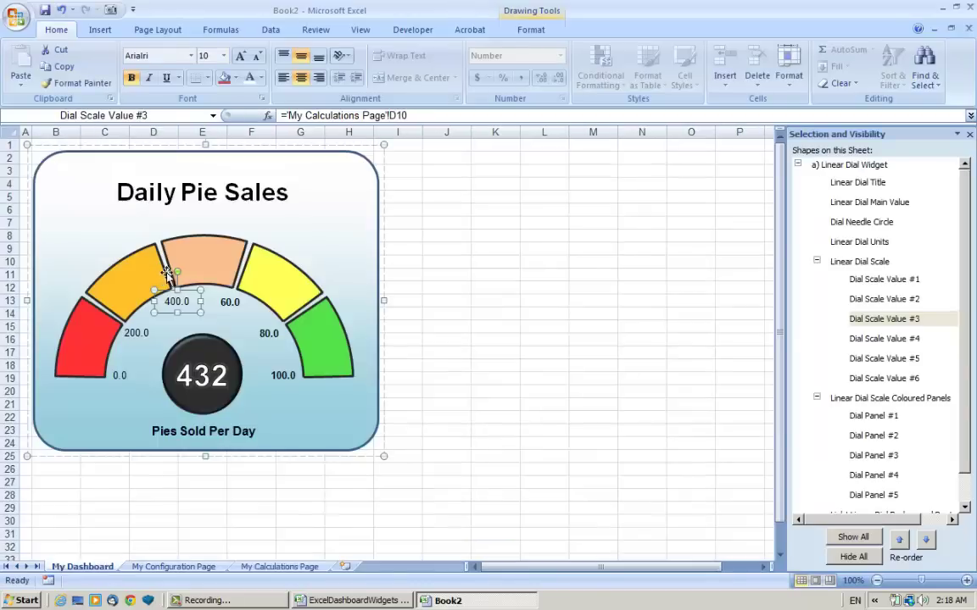
Link the fourth dial scale label to ='My Calculations Page'!D11 in place of its external formula
left_click(231, 303)
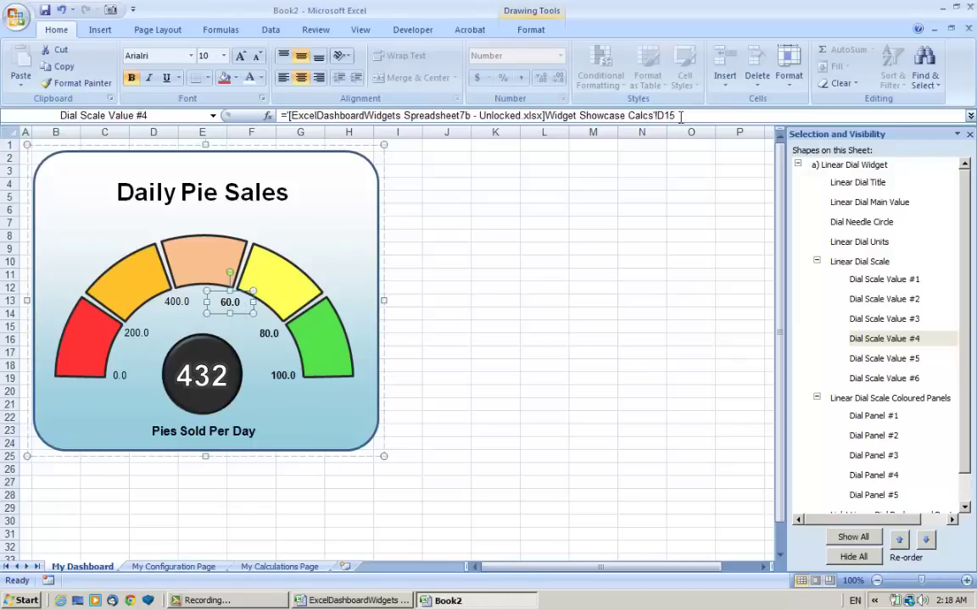
left_click_drag(676, 116, 383, 115)
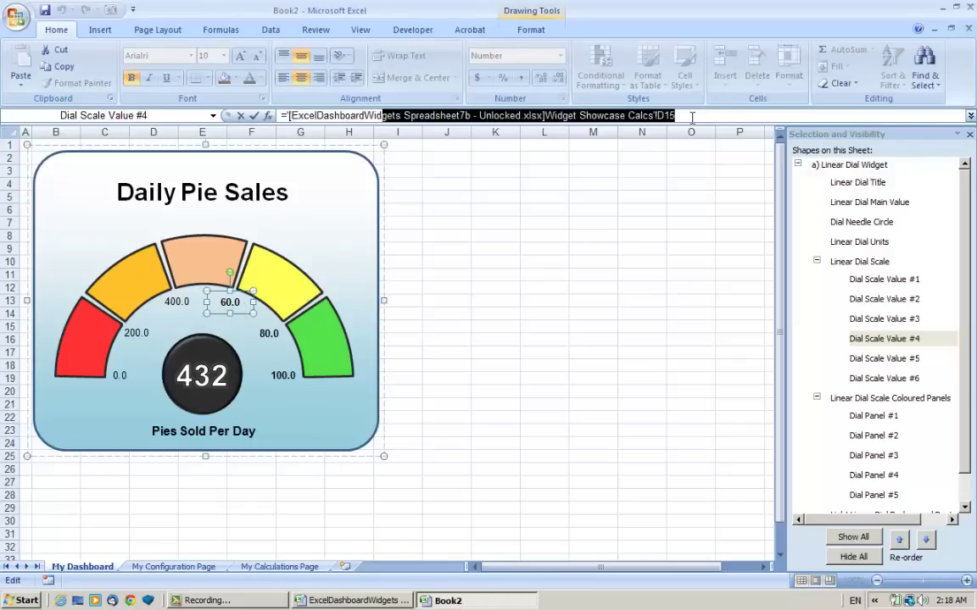
left_click_drag(676, 115, 266, 117)
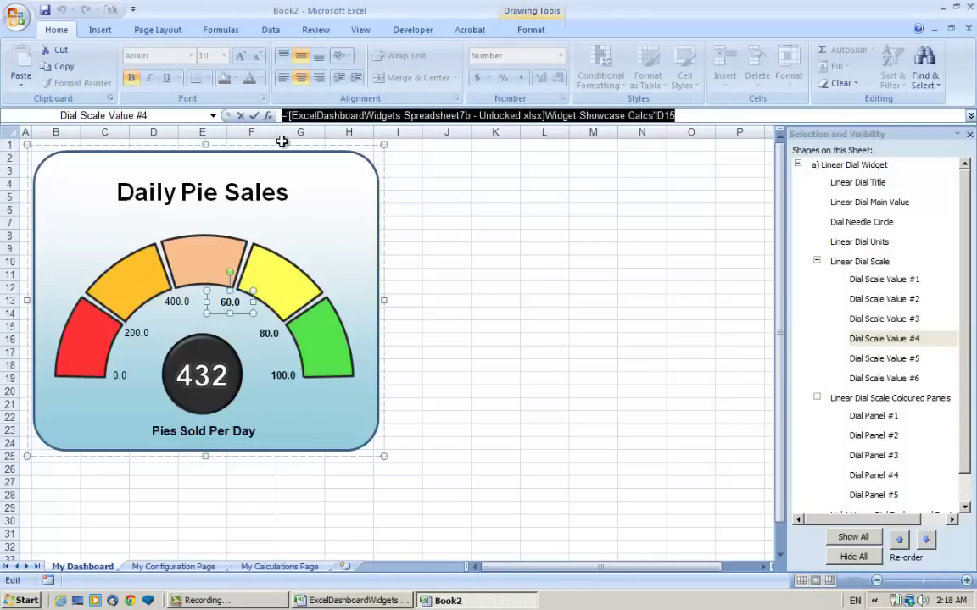
key("BackSpace")
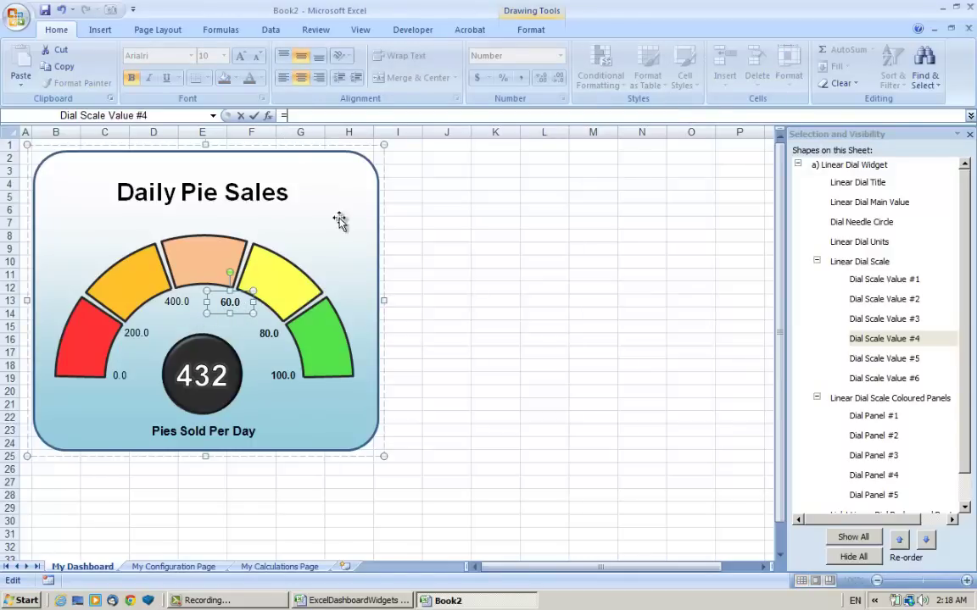
left_click(282, 566)
left_click(166, 278)
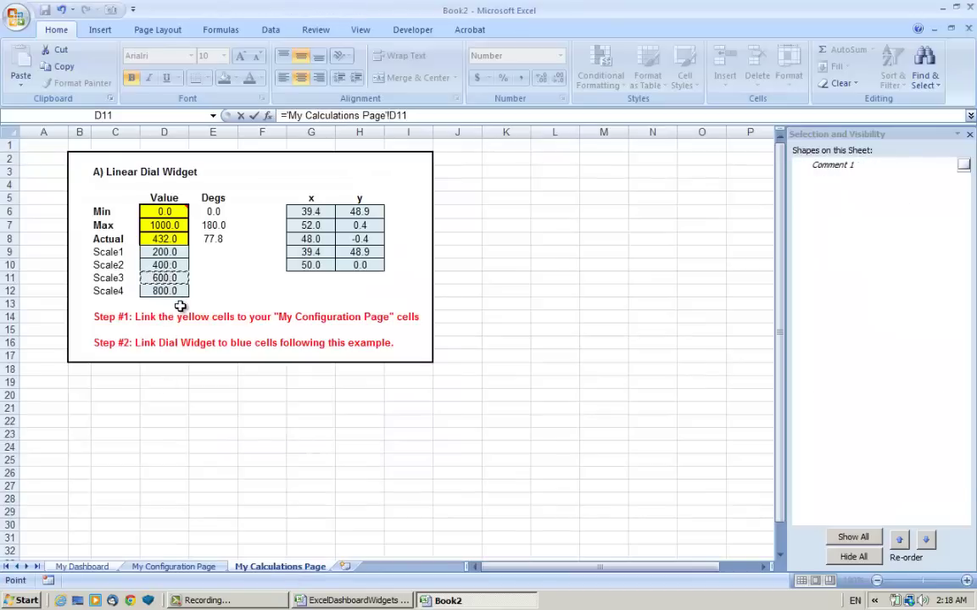
key("Return")
Link the fifth dial scale label to ='My Calculations Page'!D12
left_click(266, 331)
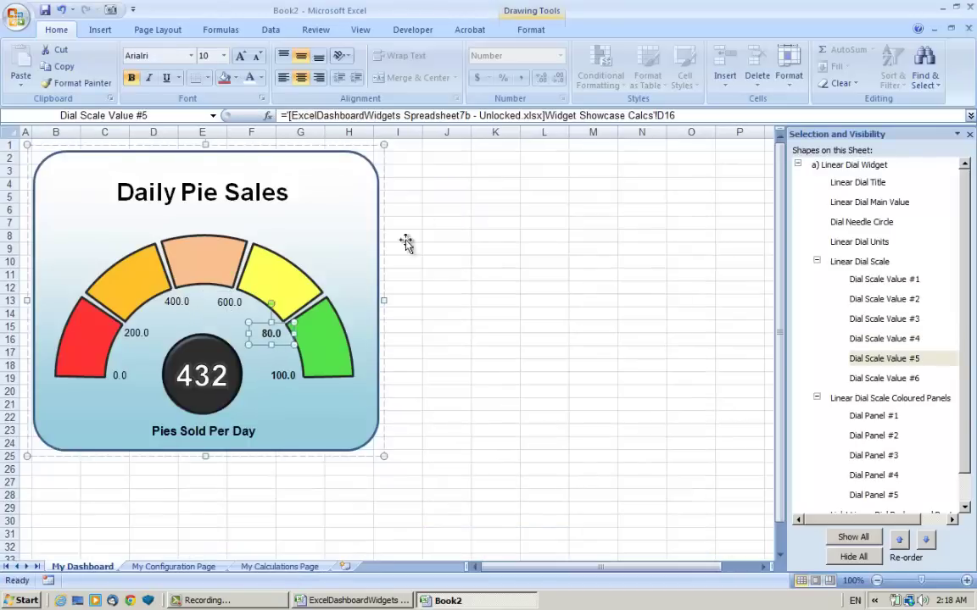
left_click_drag(692, 114, 281, 115)
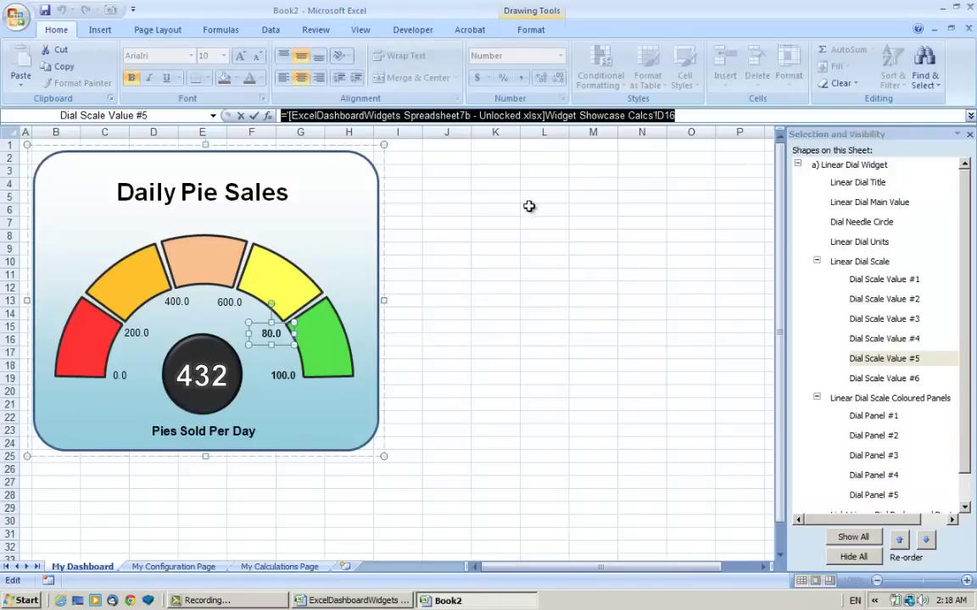
type("=My Calculations Page'!")
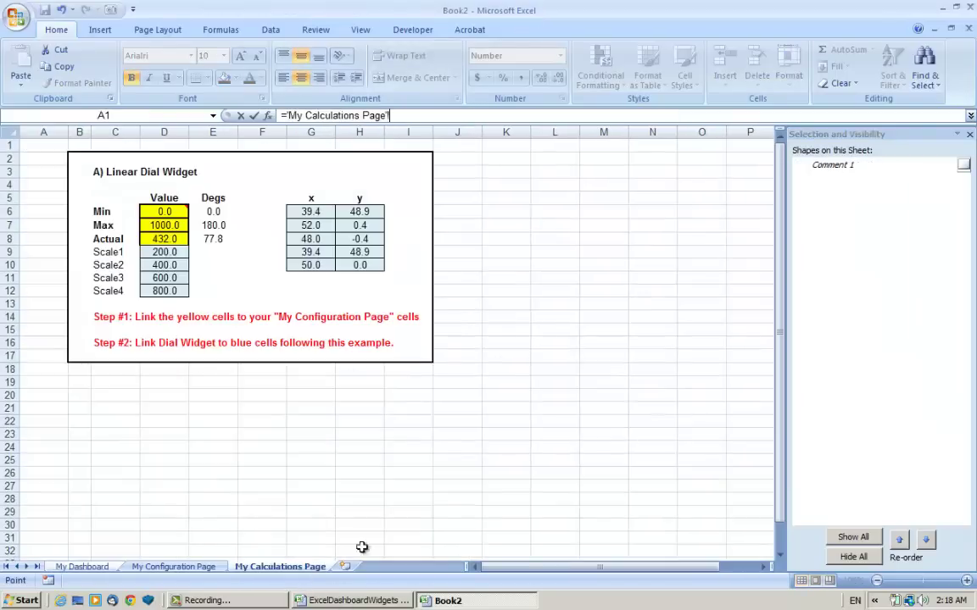
left_click(279, 566)
left_click(170, 290)
key("Return")
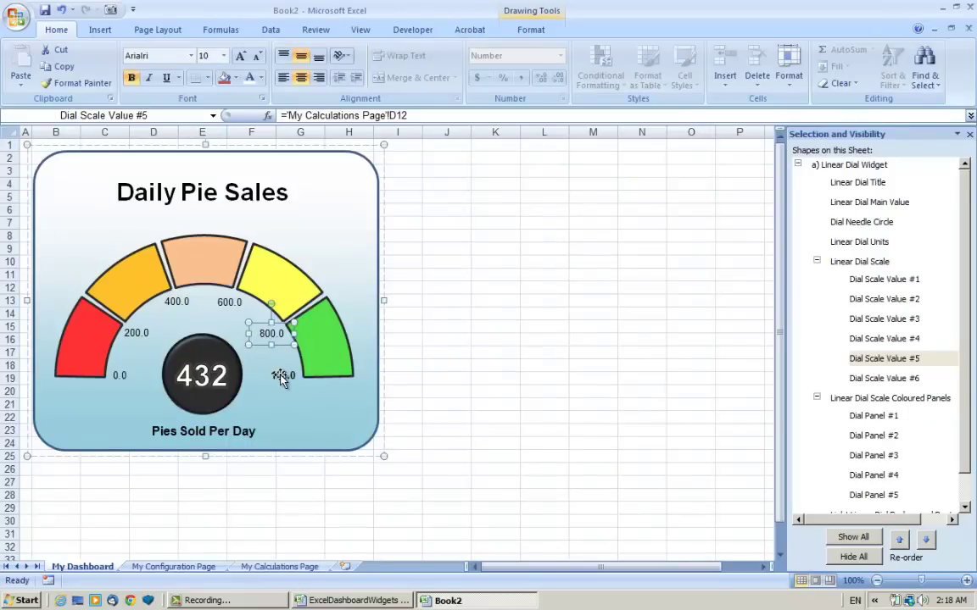
Link the sixth dial scale label to the maximum cell ='My Calculations Page'!D7
left_click(279, 374)
left_click_drag(674, 115, 289, 113)
key("BackSpace")
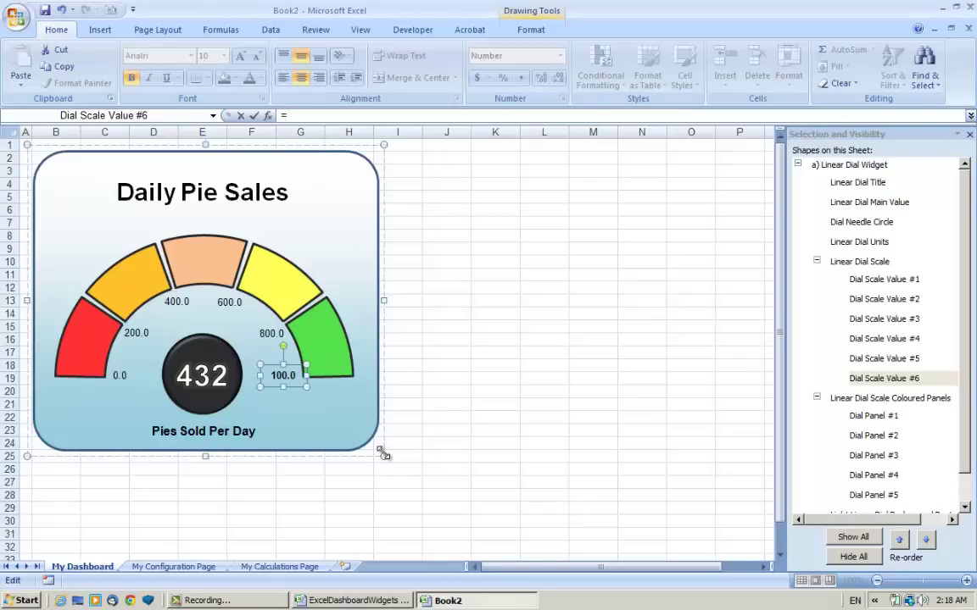
left_click(280, 566)
left_click(163, 225)
key("Return")
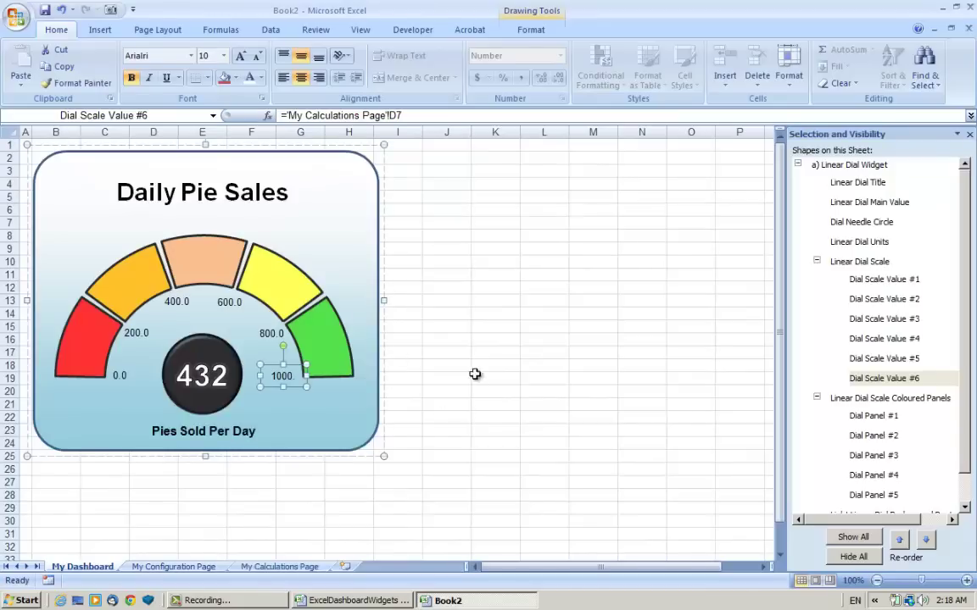
left_click(483, 365)
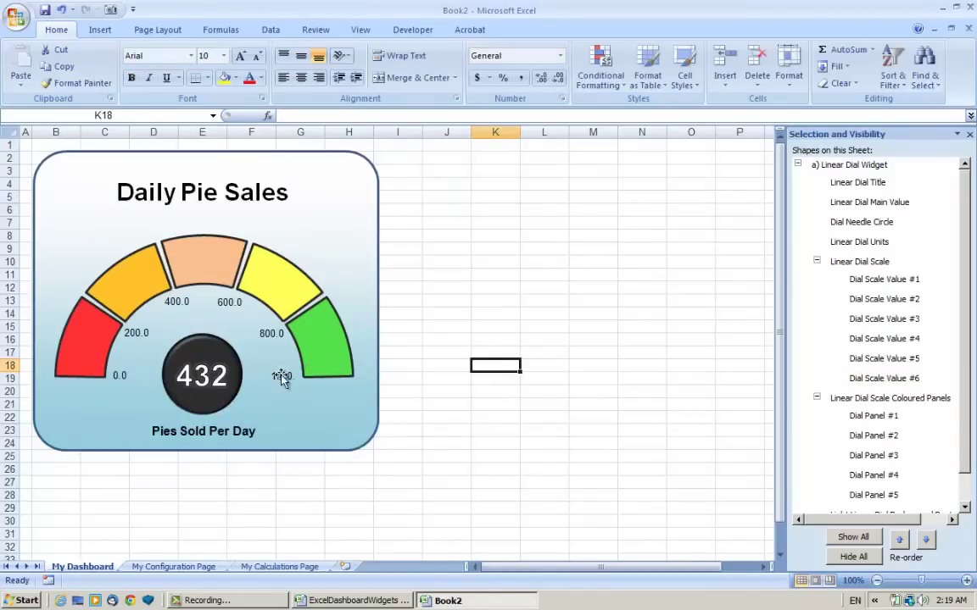
Enter 600 as the Maximum Value in F10 of My Configuration Page and check the dashboard dial
left_click(174, 568)
left_click(320, 451)
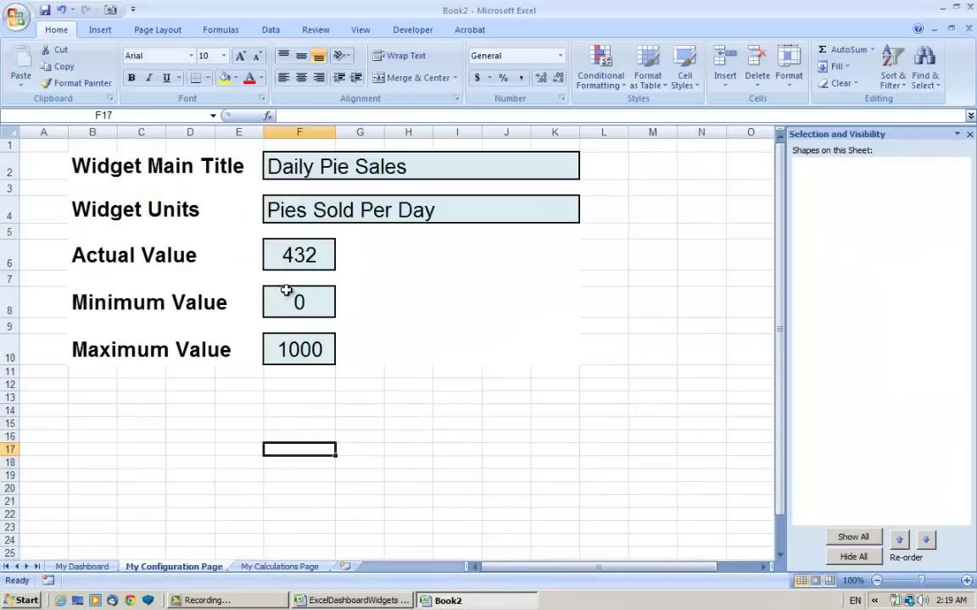
left_click(306, 350)
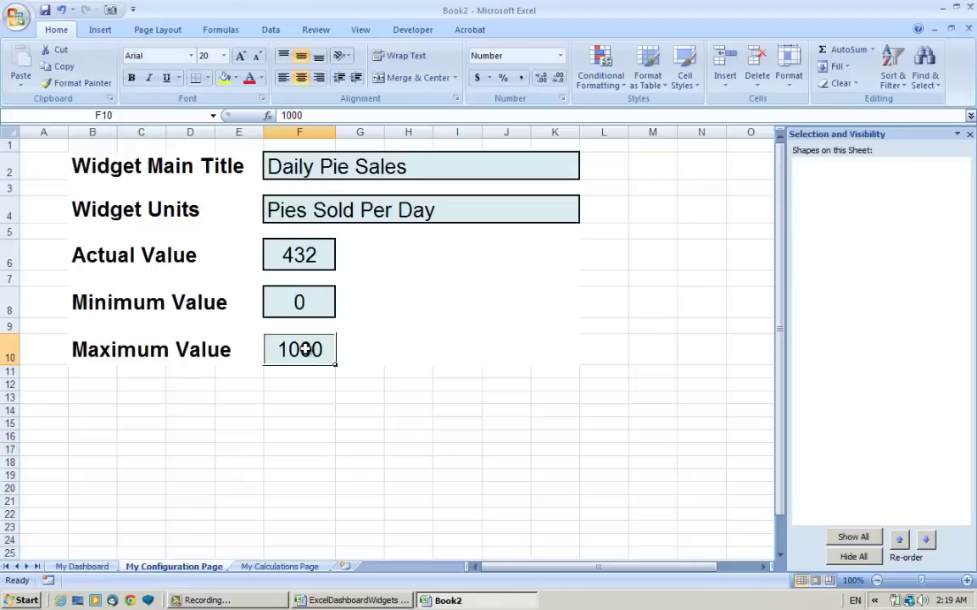
type("600")
key("Return")
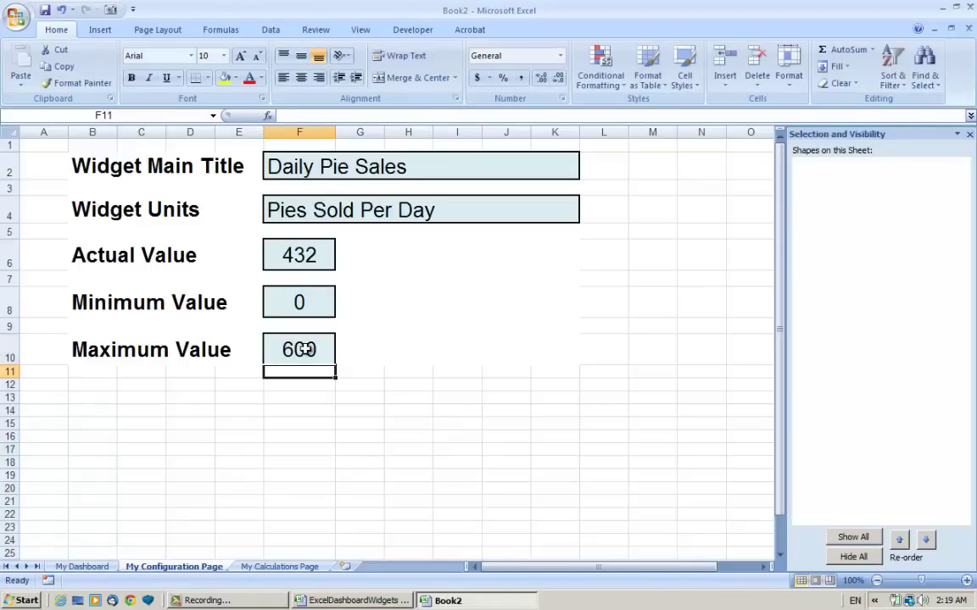
left_click(80, 566)
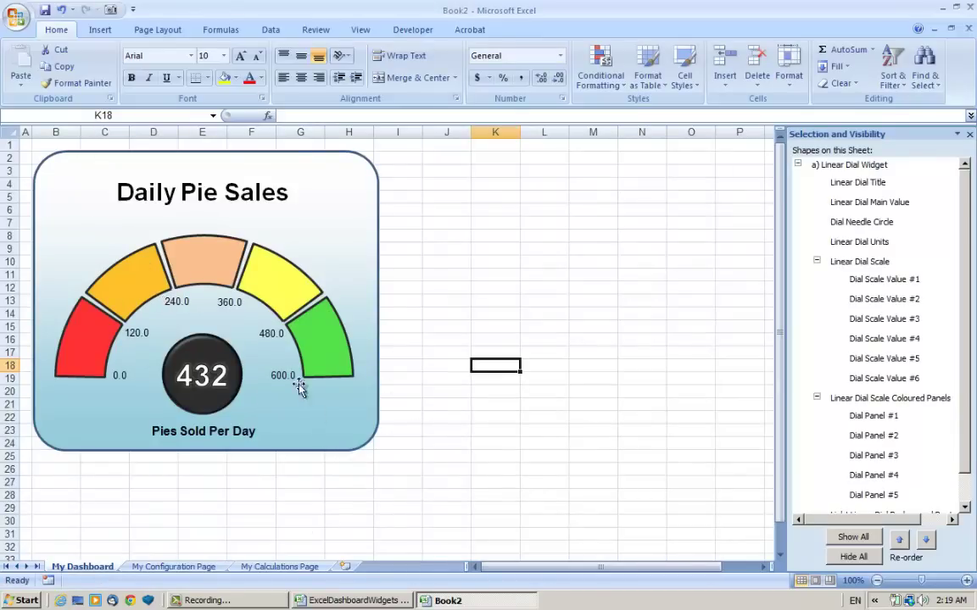
left_click(407, 482)
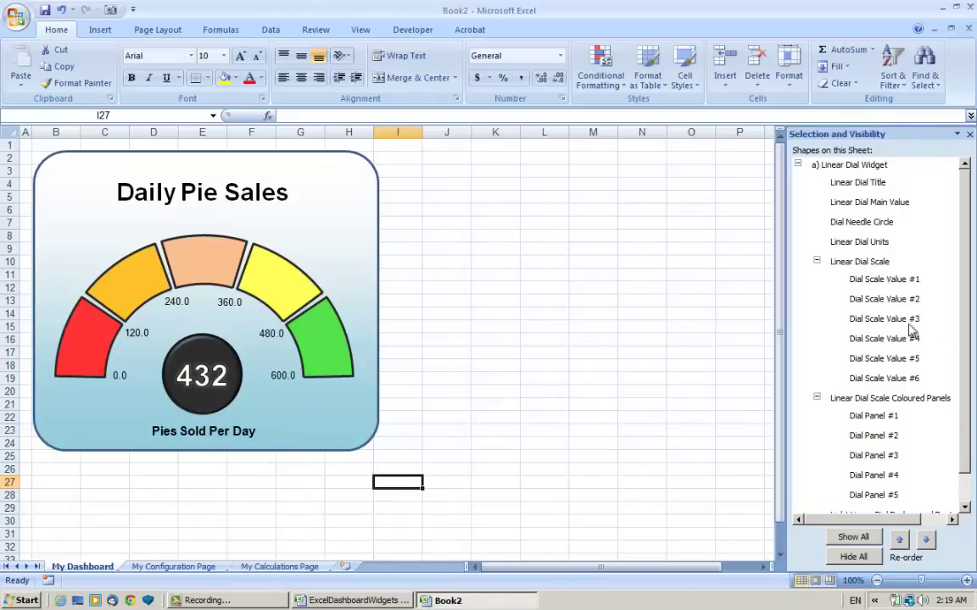
Move Linear Dial Needle up three layers, above the background, coloured panels and scale labels
left_click_drag(964, 300, 975, 368)
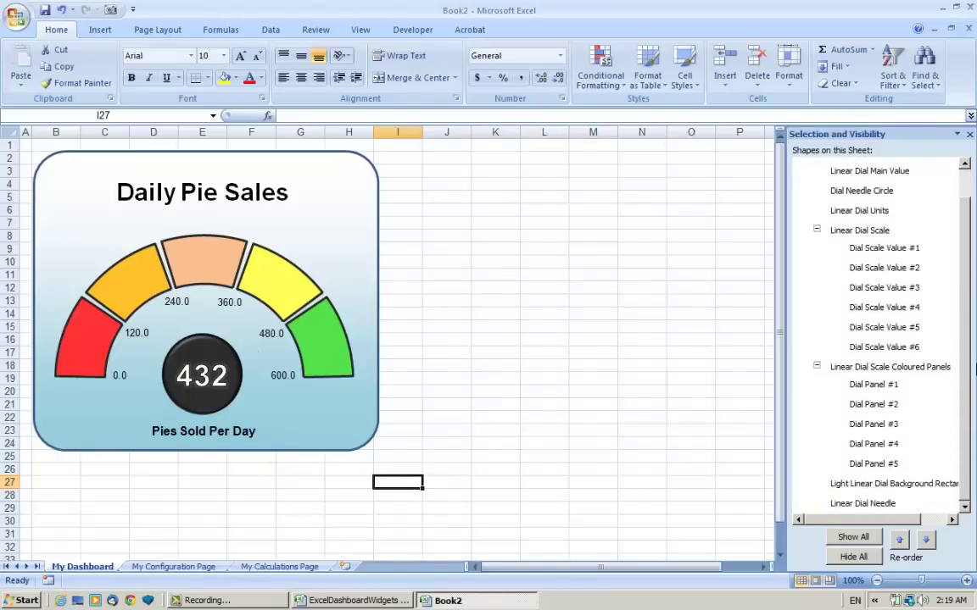
left_click(854, 505)
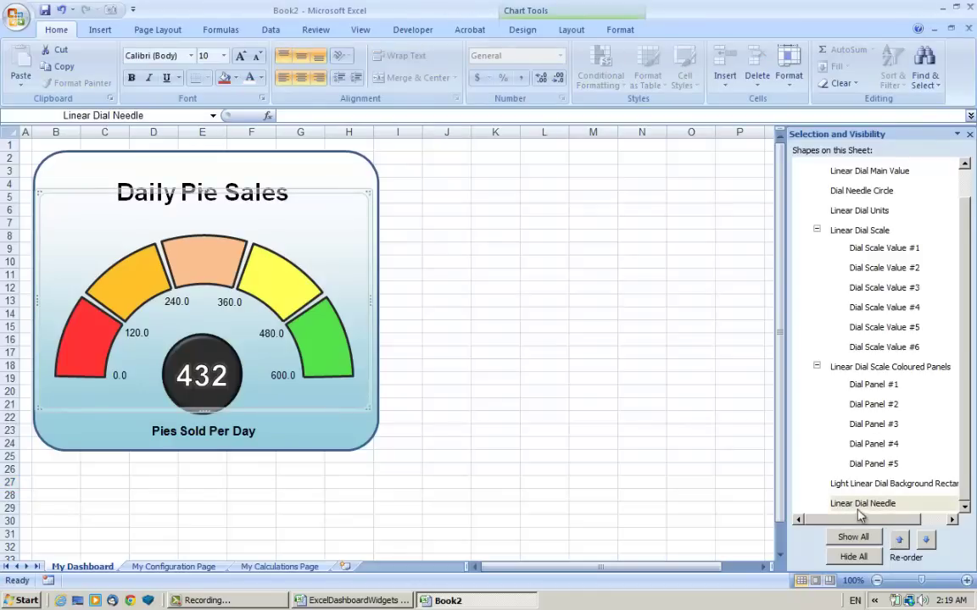
left_click(901, 541)
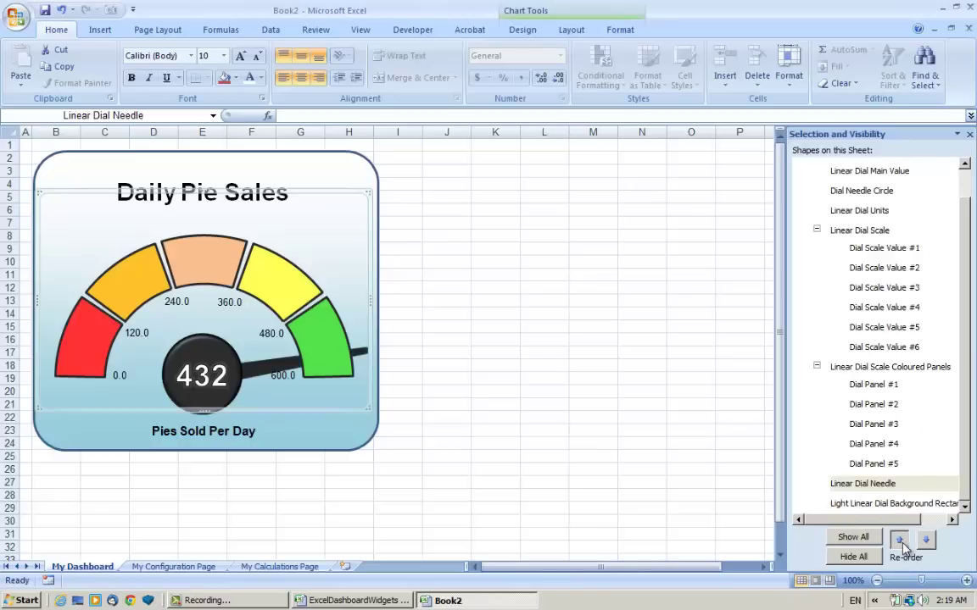
left_click(902, 543)
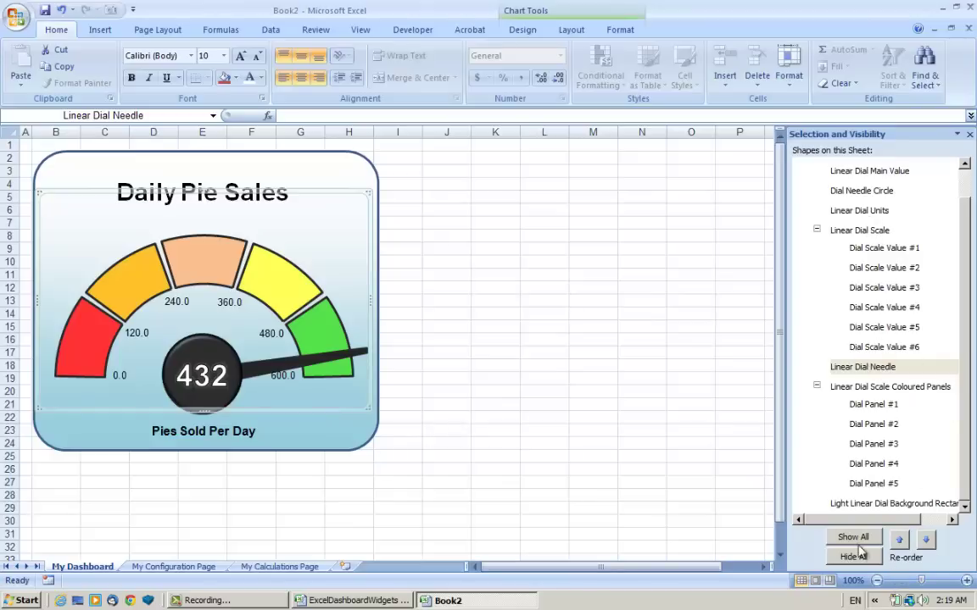
left_click(898, 539)
left_click(641, 456)
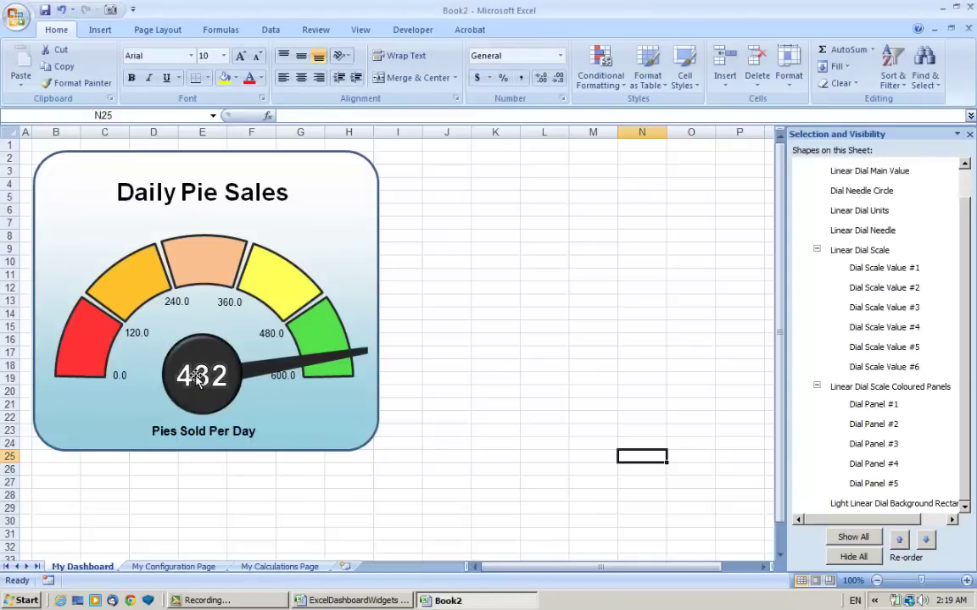
Select the needle chart in the dial widget and expand its SERIES formula
left_click(336, 373)
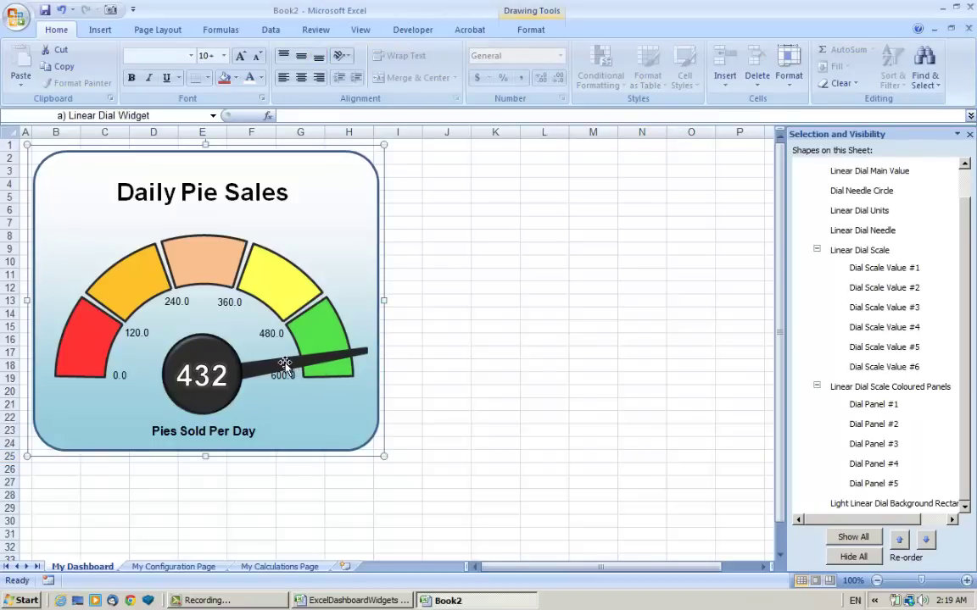
left_click(283, 364)
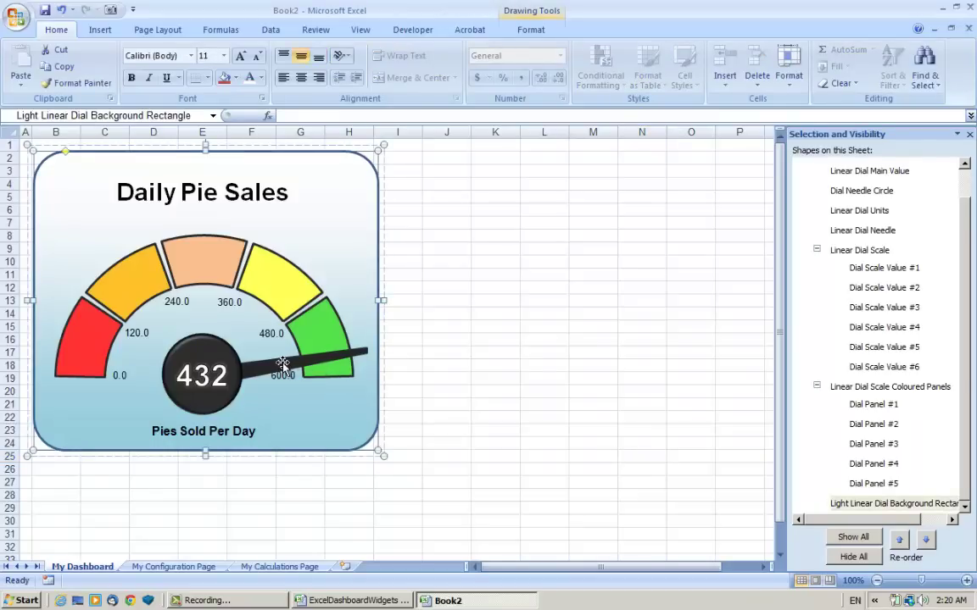
left_click(449, 368)
left_click(333, 360)
left_click(332, 361)
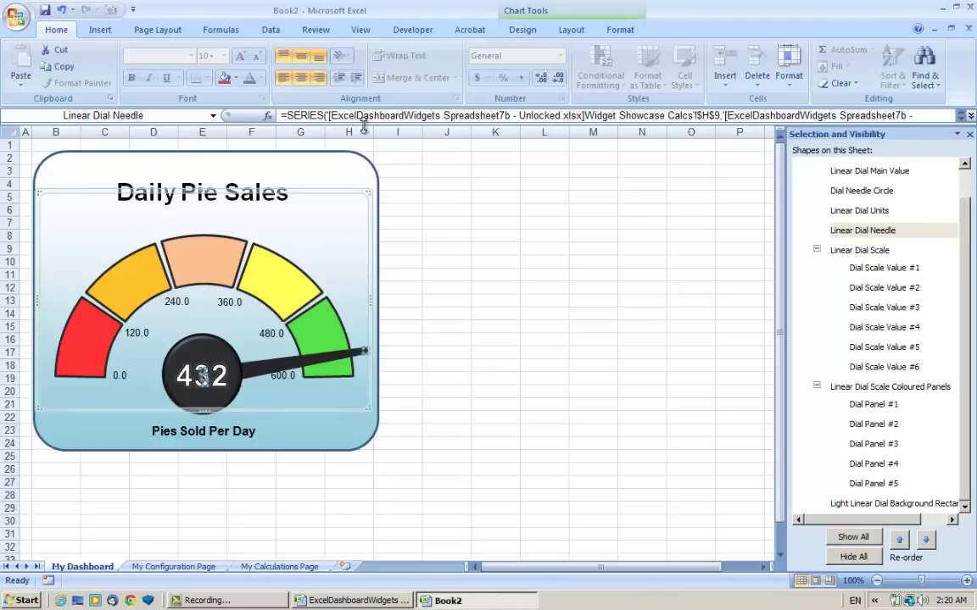
left_click_drag(329, 123, 371, 154)
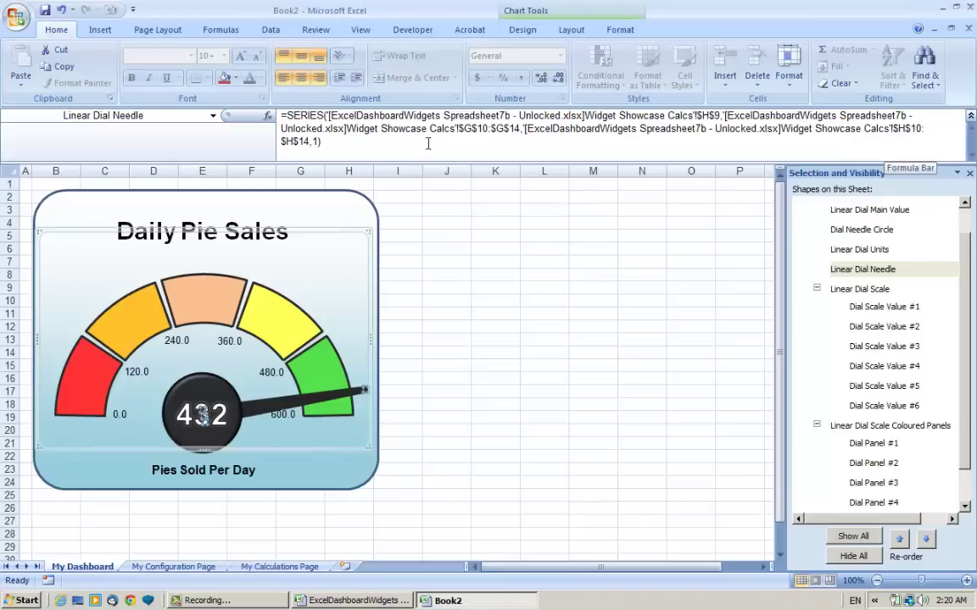
Inspect the needle x/y formulas in G6 and H6 on My Calculations Page, then return to My Dashboard
left_click(280, 567)
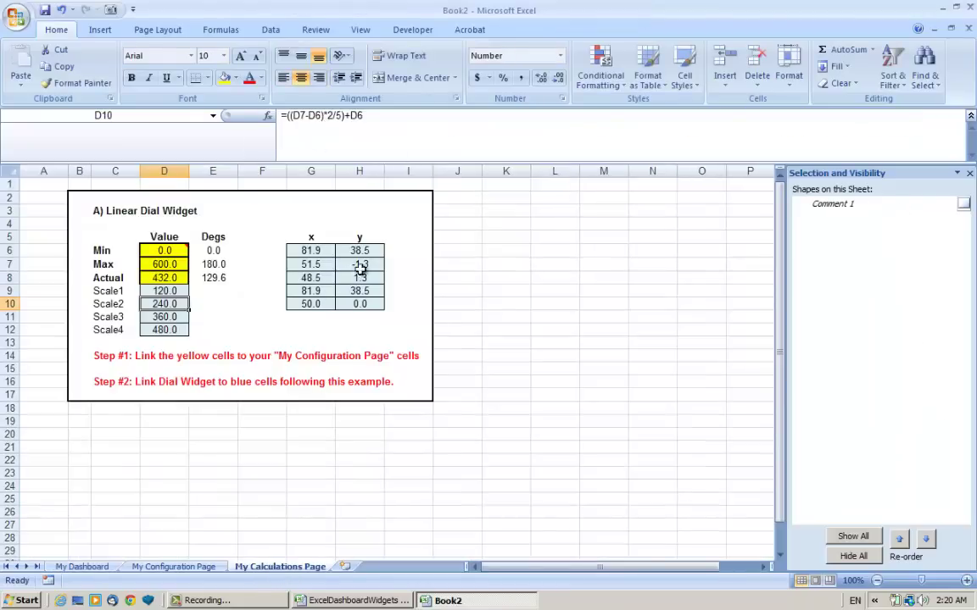
left_click(312, 252)
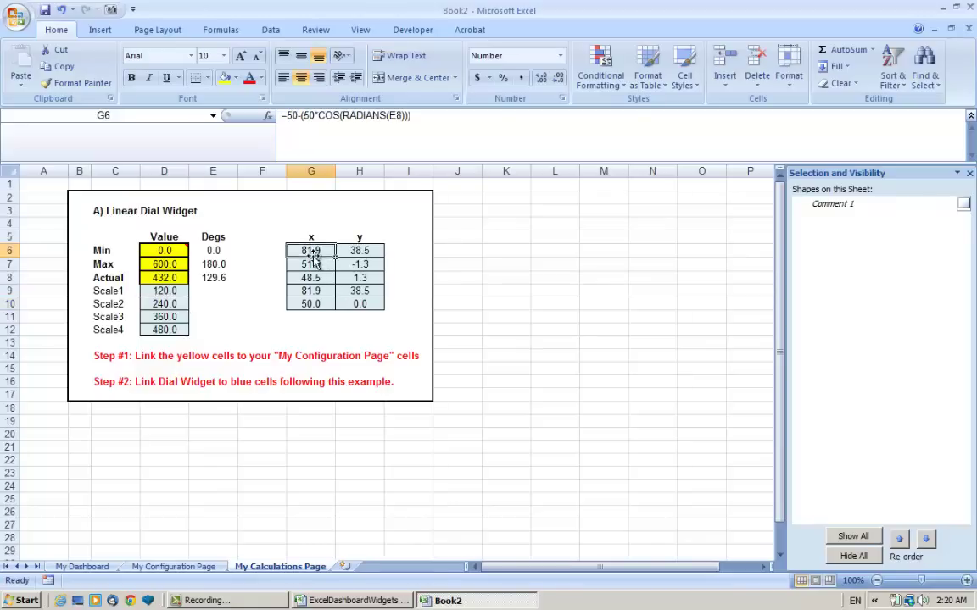
left_click(313, 305)
left_click(360, 251)
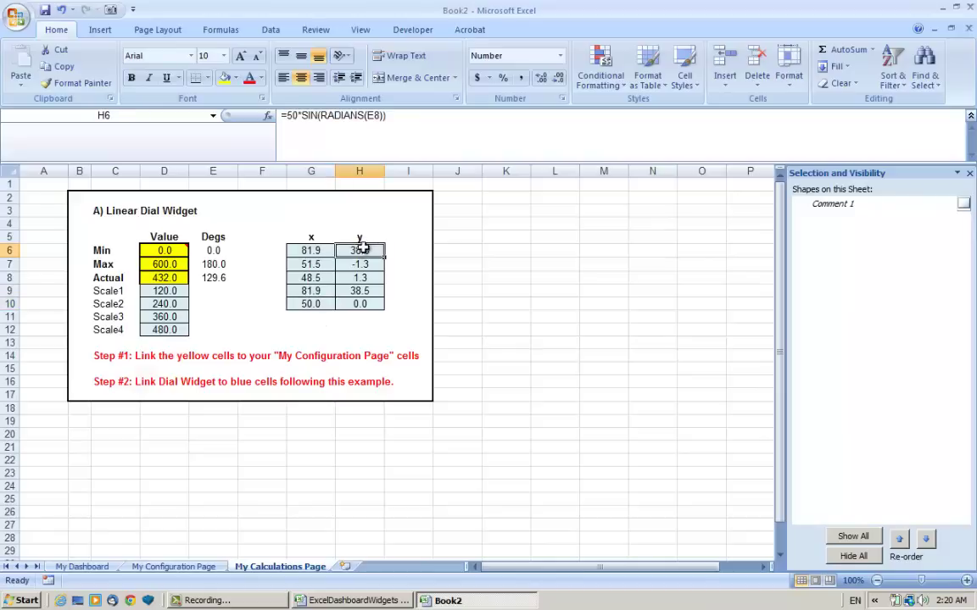
left_click(363, 304)
left_click(435, 501)
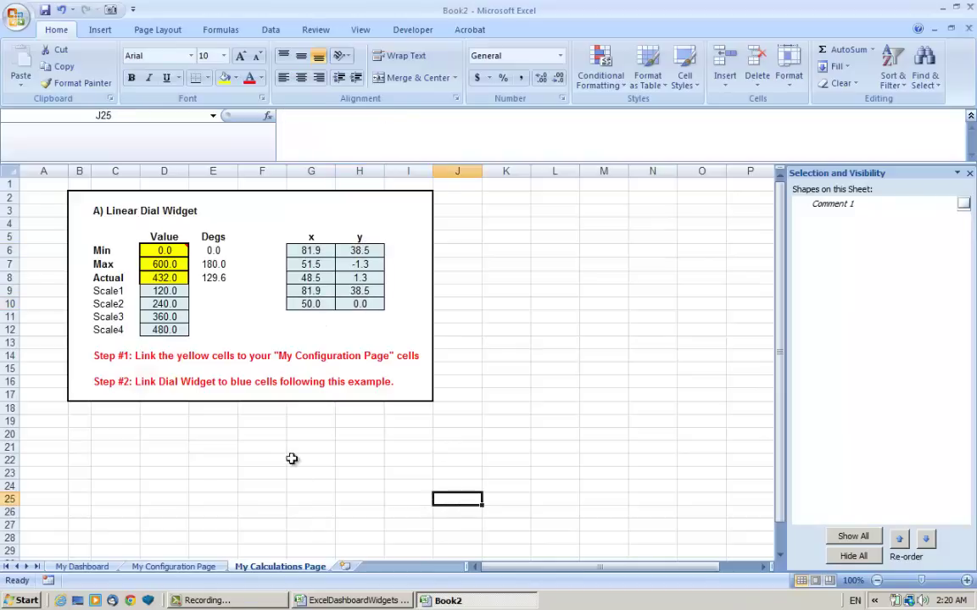
left_click(83, 566)
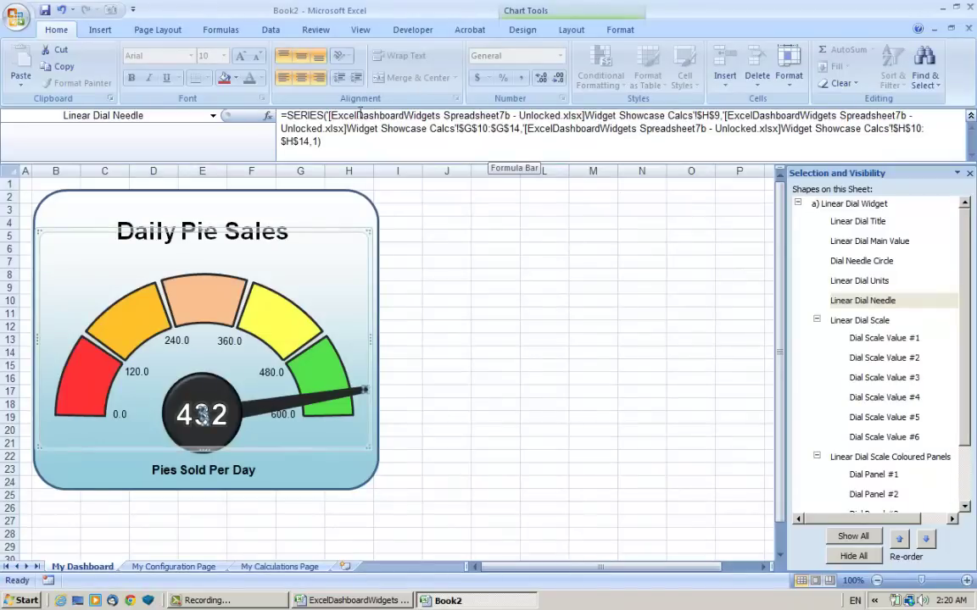
Replace the three external workbook/sheet references in the needle SERIES formula with My Calculations Page
left_click(584, 115)
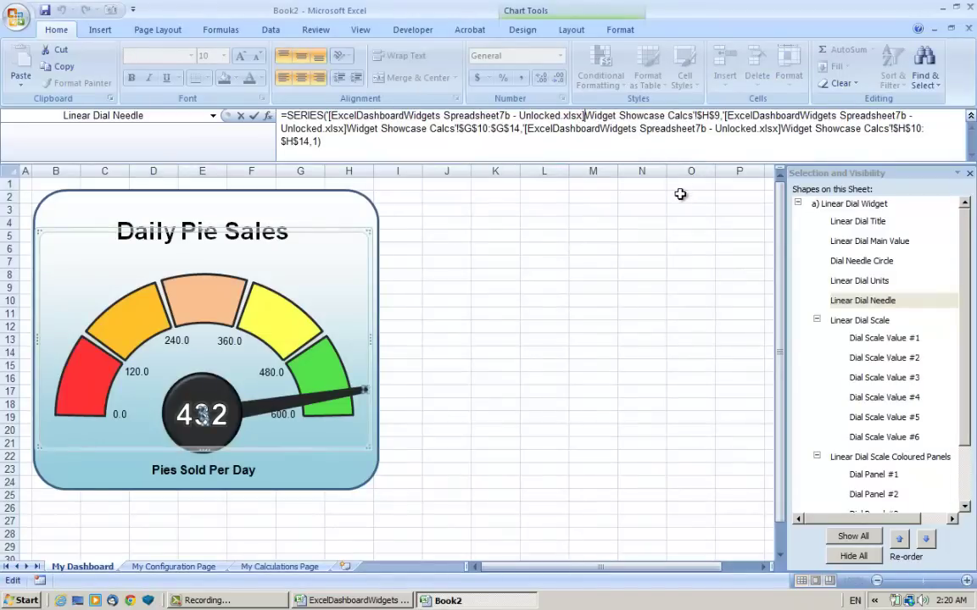
key("BackSpace")
key("BackSpace")
key("BackSpace")
key("BackSpace")
key("BackSpace")
key("BackSpace")
key("BackSpace")
key("BackSpace")
key("BackSpace")
key("BackSpace")
key("BackSpace")
key("BackSpace")
key("BackSpace")
key("BackSpace")
key("BackSpace")
key("BackSpace")
key("BackSpace")
key("BackSpace")
key("BackSpace")
key("BackSpace")
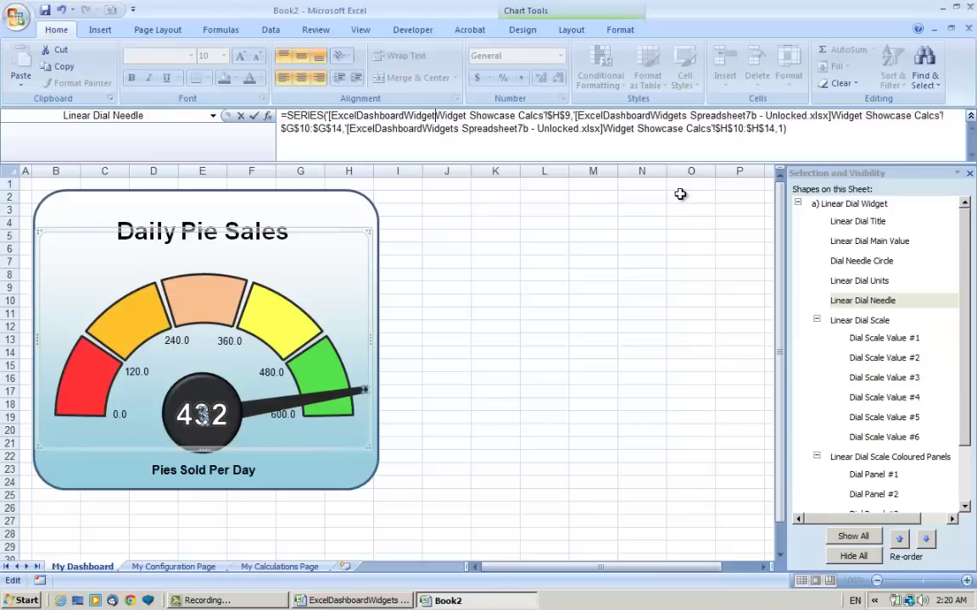
key("BackSpace")
key("BackSpace")
key("BackSpace")
key("BackSpace")
key("BackSpace")
key("BackSpace")
key("BackSpace")
key("BackSpace")
key("BackSpace")
key("BackSpace")
key("BackSpace")
key("BackSpace")
key("BackSpace")
key("BackSpace")
key("BackSpace")
key("BackSpace")
key("BackSpace")
key("BackSpace")
key("BackSpace")
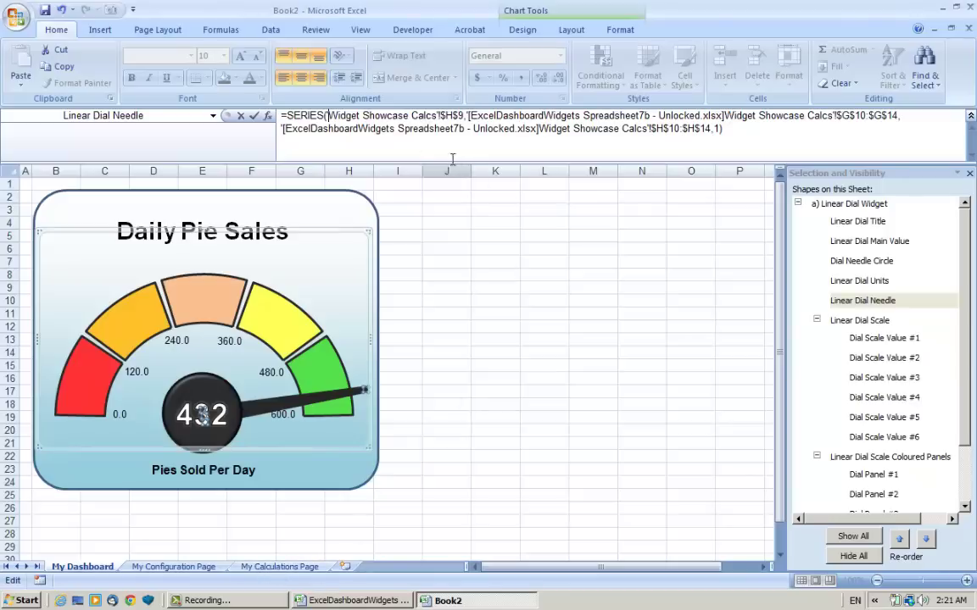
key("BackSpace")
key("BackSpace")
key("BackSpace")
key("BackSpace")
key("BackSpace")
key("BackSpace")
key("BackSpace")
key("BackSpace")
key("BackSpace")
key("BackSpace")
key("BackSpace")
key("BackSpace")
key("BackSpace")
key("BackSpace")
key("BackSpace")
key("BackSpace")
key("BackSpace")
key("BackSpace")
key("BackSpace")
key("BackSpace")
key("BackSpace")
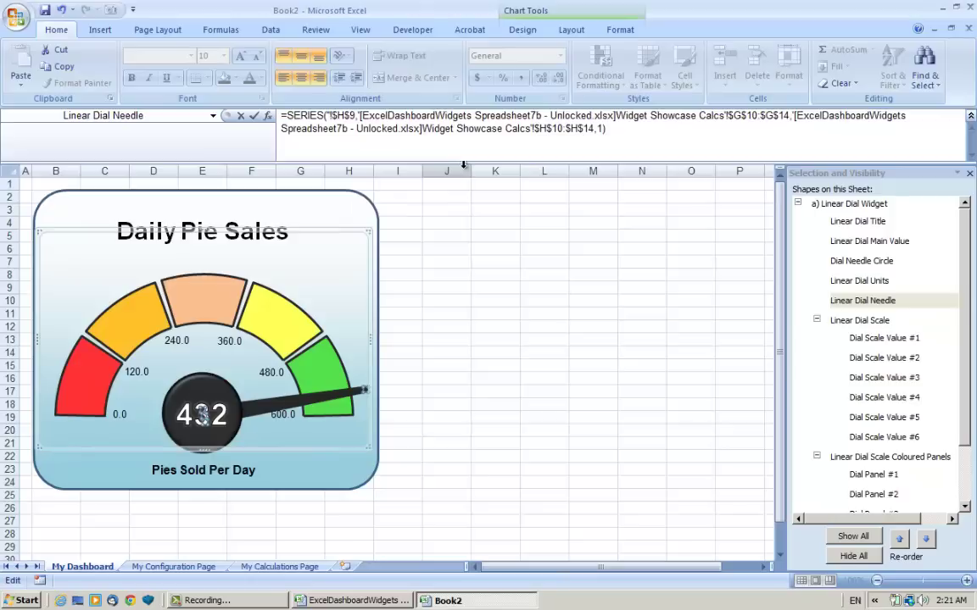
type("My Calculations ")
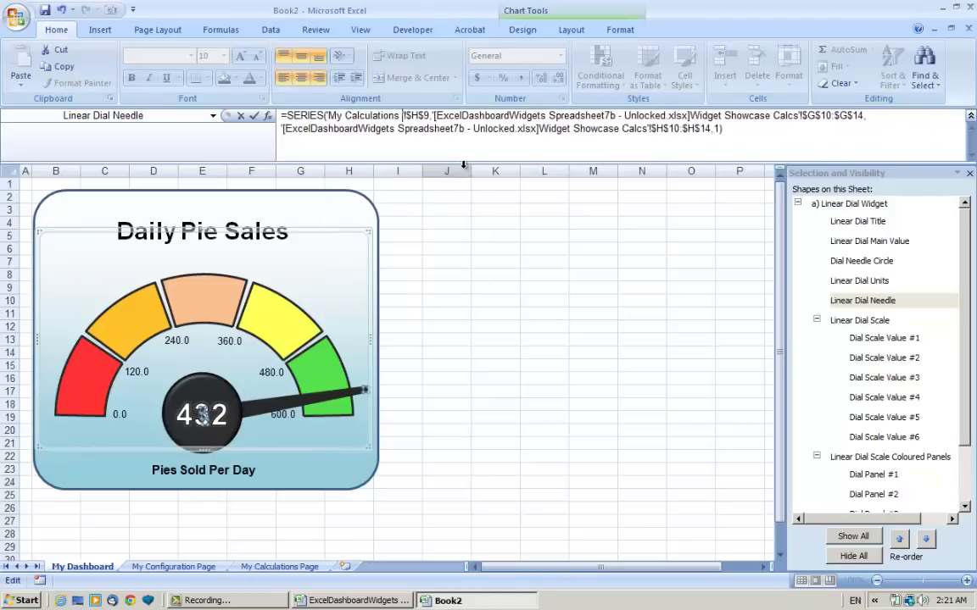
type("Page")
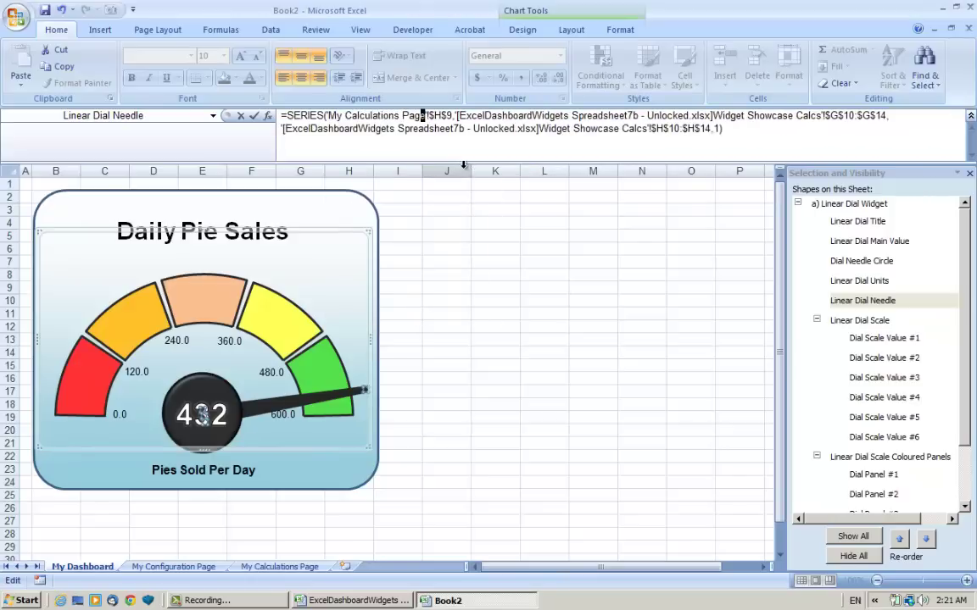
key("shift+Left")
key("shift+Left")
key("shift+Left")
key("shift+Left")
key("shift+Left")
key("shift+Left")
key("shift+Left")
key("shift+Left")
key("shift+Left")
key("shift+Left")
key("shift+Left")
key("shift+Left")
key("shift+Left")
key("shift+Left")
key("shift+Left")
key("shift+Left")
key("shift+Left")
key("shift+Left")
key("shift+Left")
key("ctrl+c")
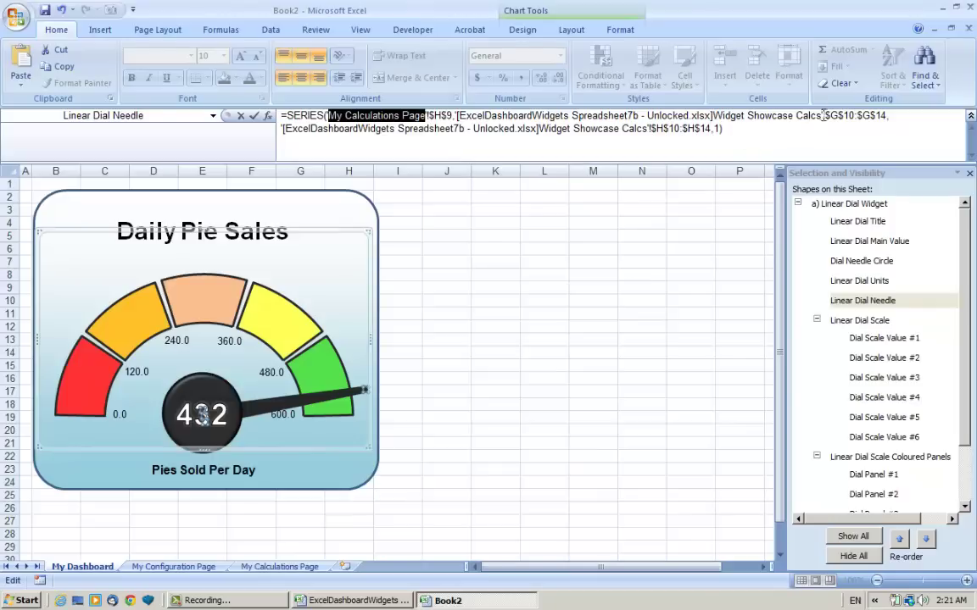
left_click_drag(819, 115, 461, 115)
key("BackSpace")
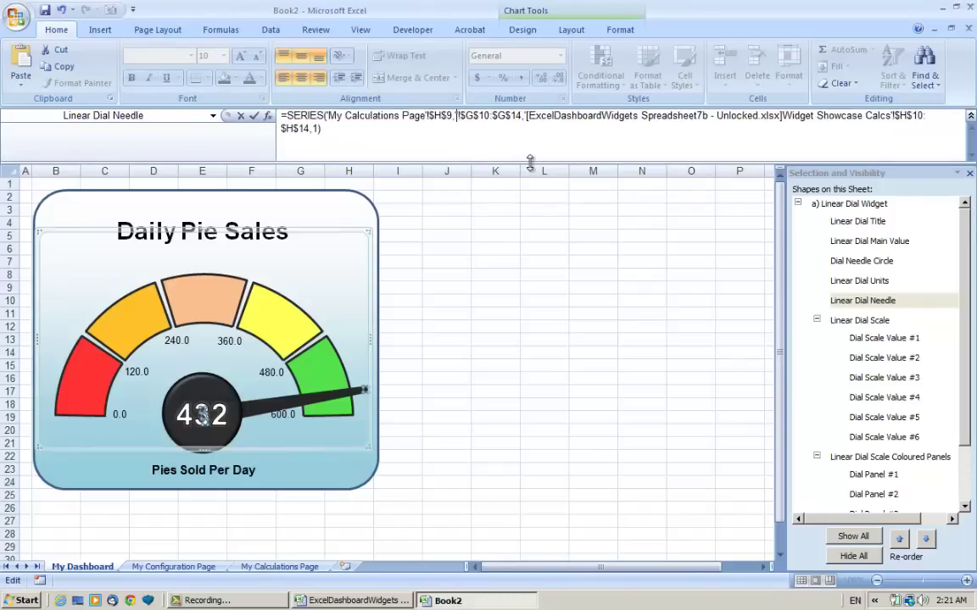
key("ctrl+v")
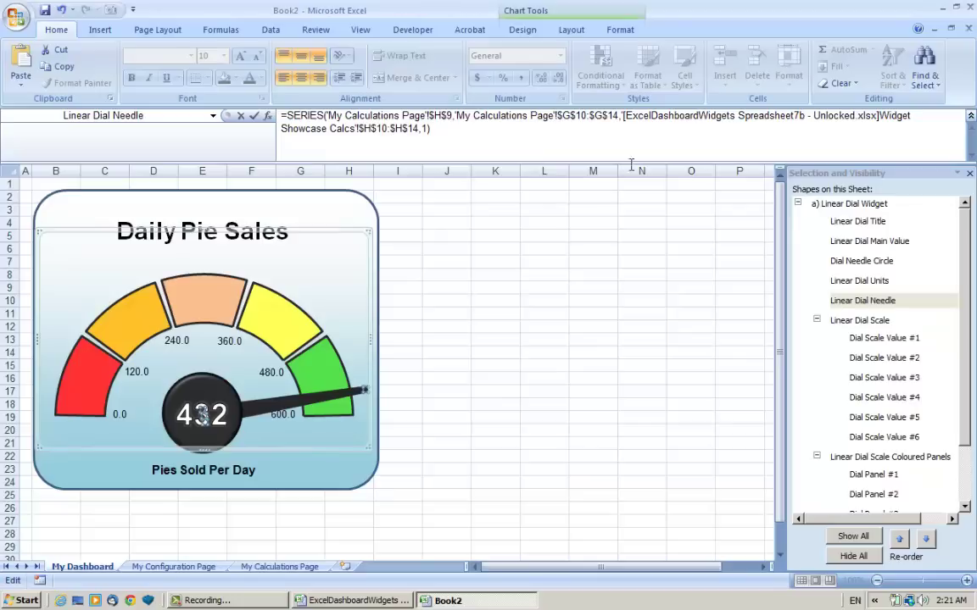
left_click_drag(350, 128, 626, 117)
key("Delete")
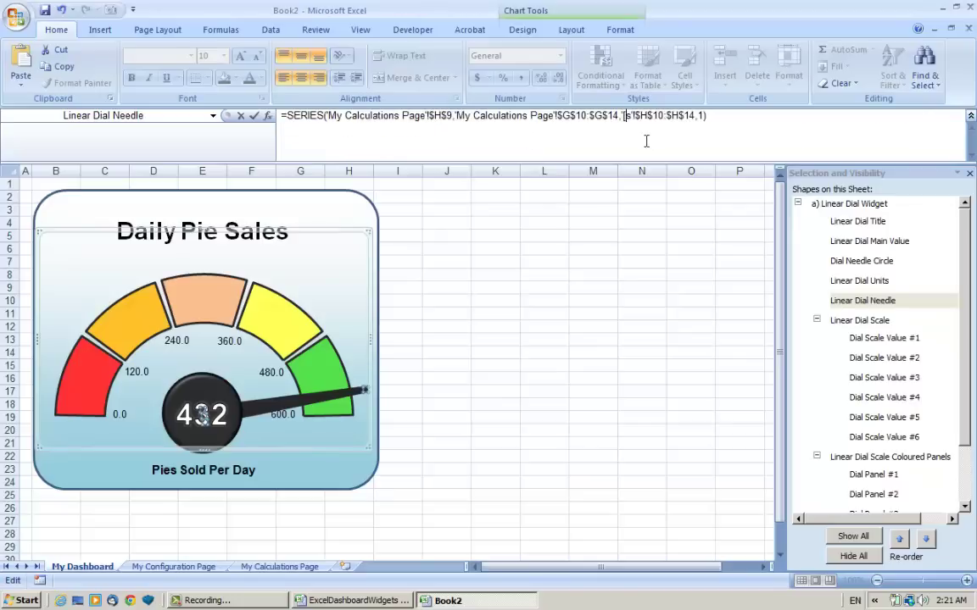
key("Delete")
key("Delete")
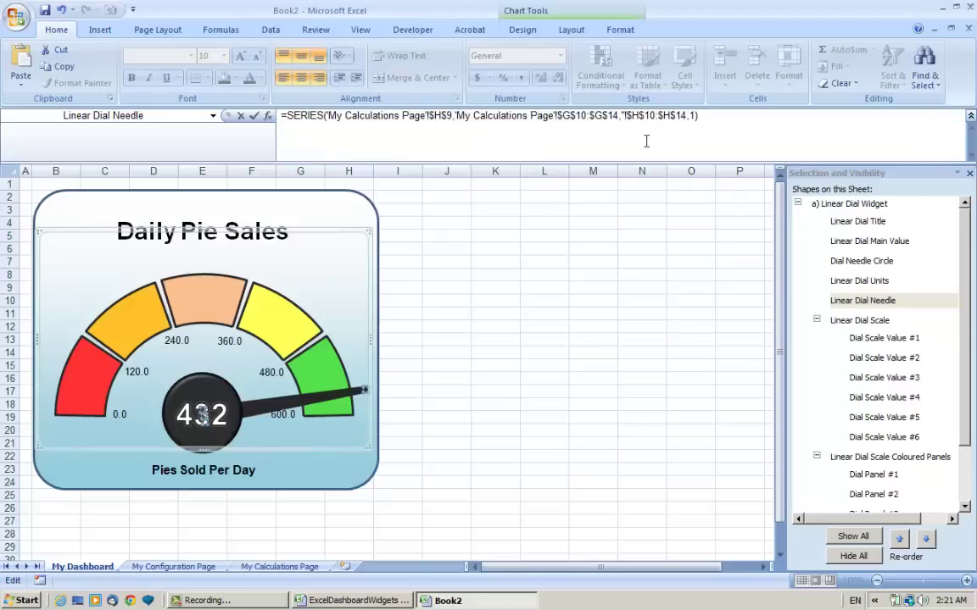
key("ctrl+v")
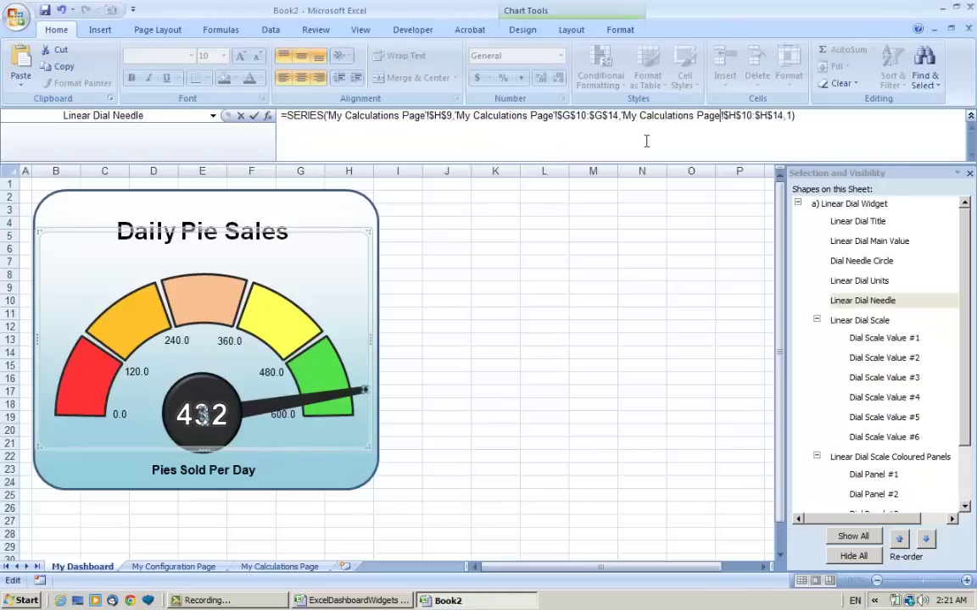
Change the x and y ranges to rows 6–10 (G6:G10, H6:H10) and commit the series formula
left_click(585, 116)
key("BackSpace")
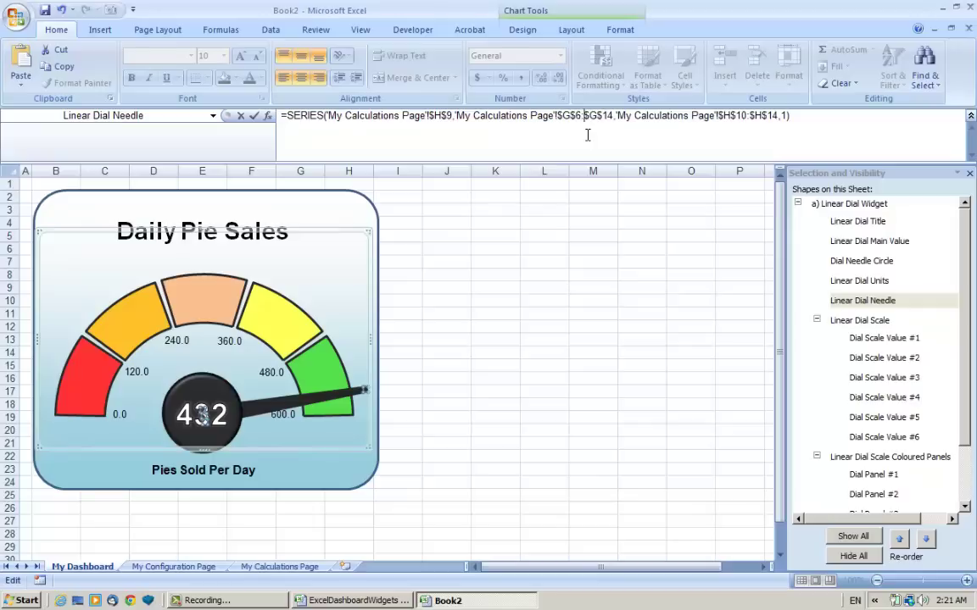
key("BackSpace")
type("0")
left_click(743, 115)
key("BackSpace")
type("6")
left_click(452, 115)
key("Return")
left_click(512, 364)
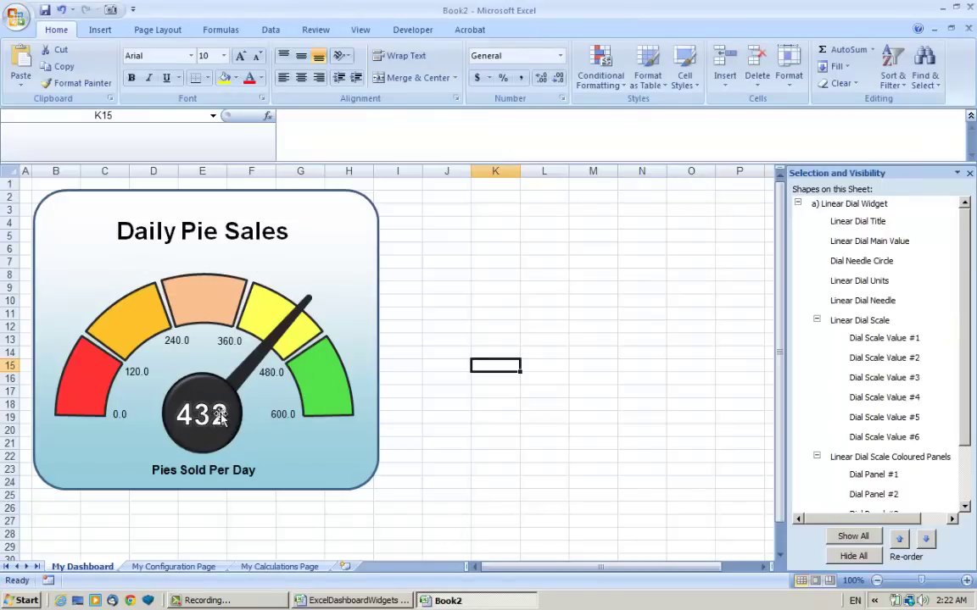
Enter 156 as the Actual Value in F6 and verify the dashboard needle sits between 120 and 240
left_click(190, 566)
left_click(362, 530)
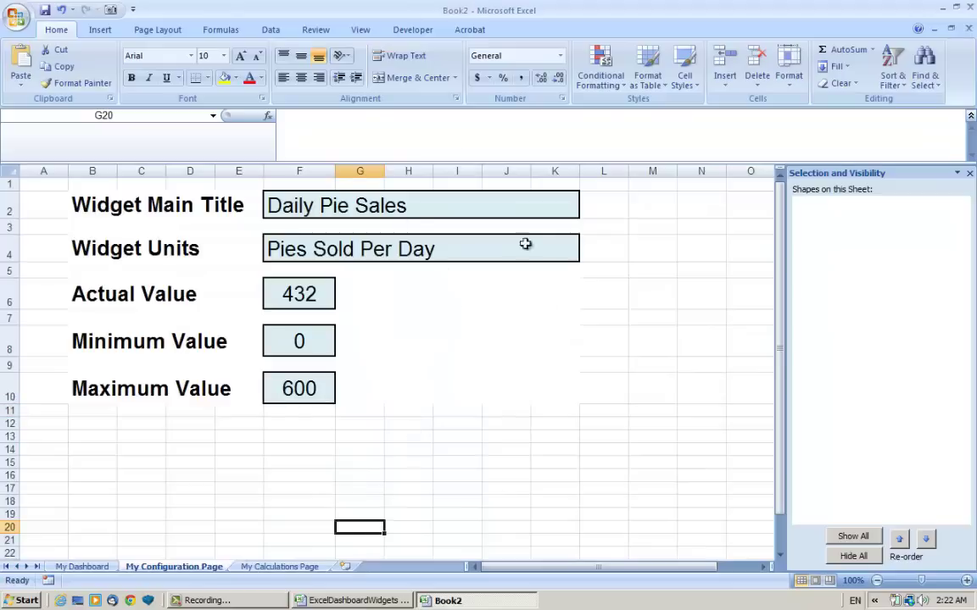
left_click(297, 446)
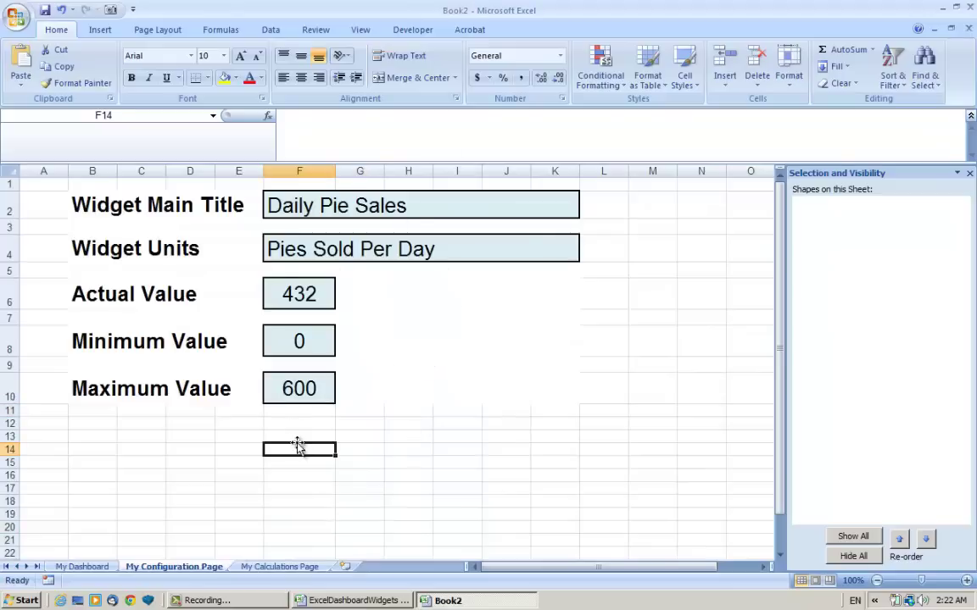
left_click(285, 286)
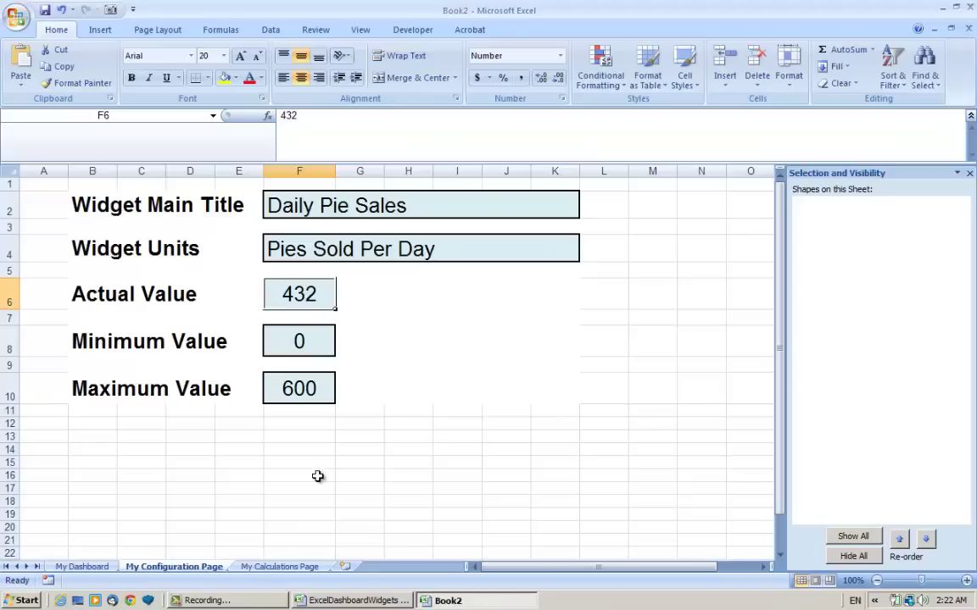
type("156")
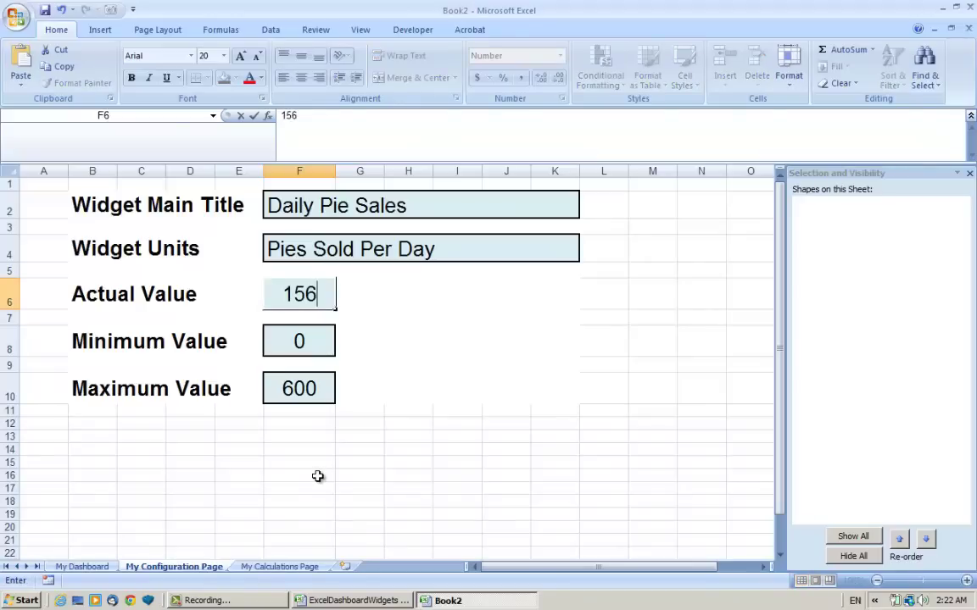
key("Return")
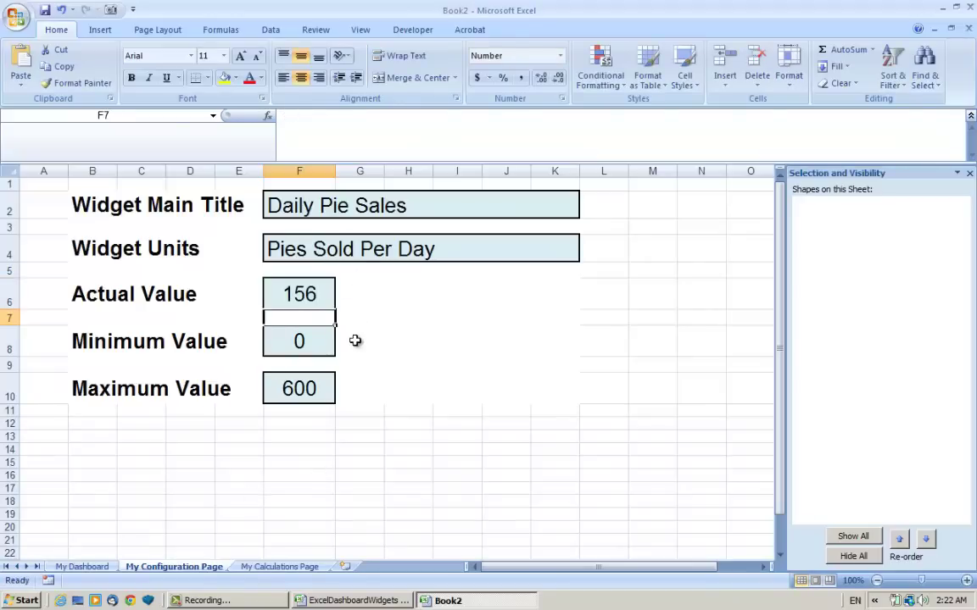
left_click(100, 565)
left_click(455, 520)
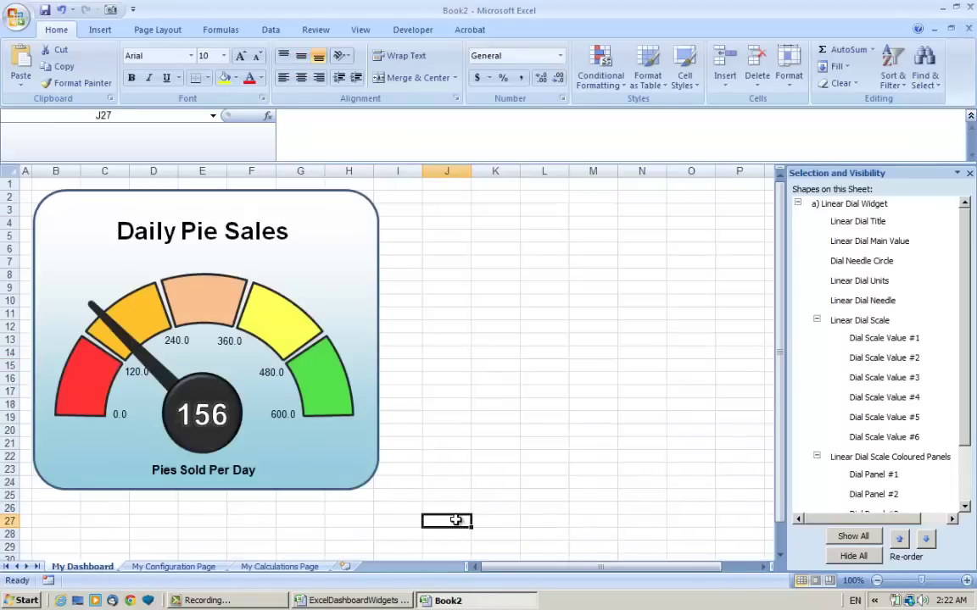
left_click_drag(497, 161, 495, 138)
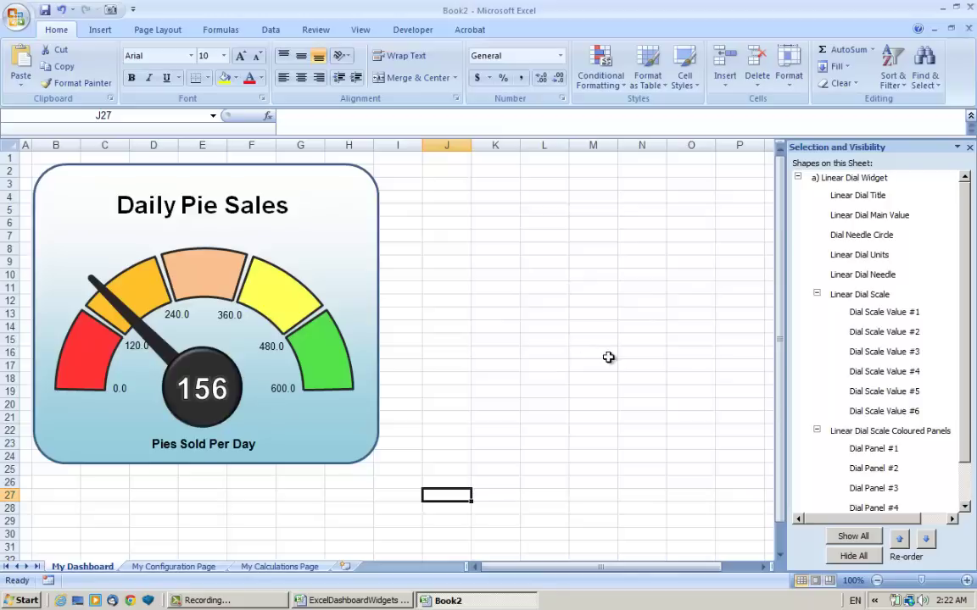
left_click(543, 500)
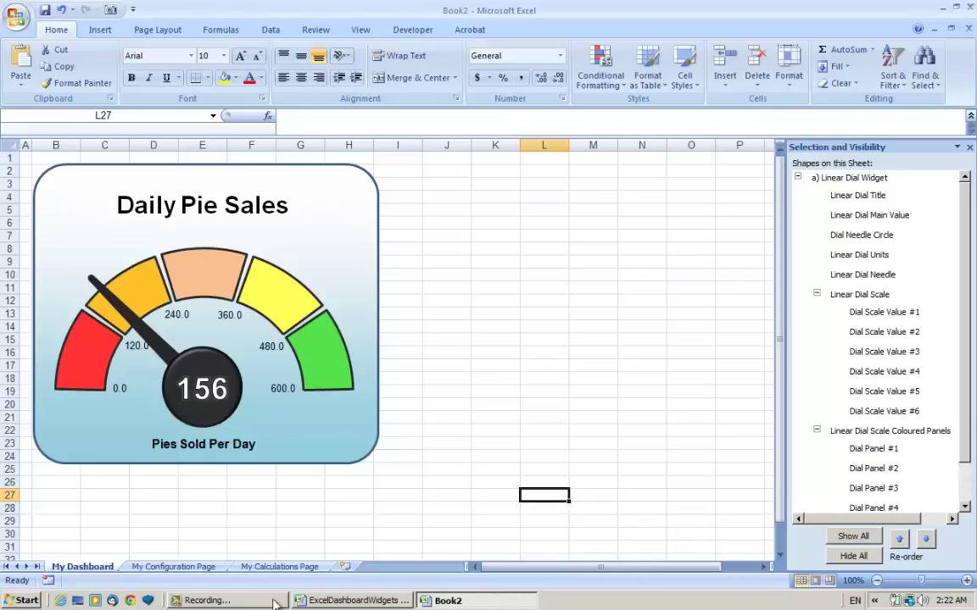
left_click(227, 602)
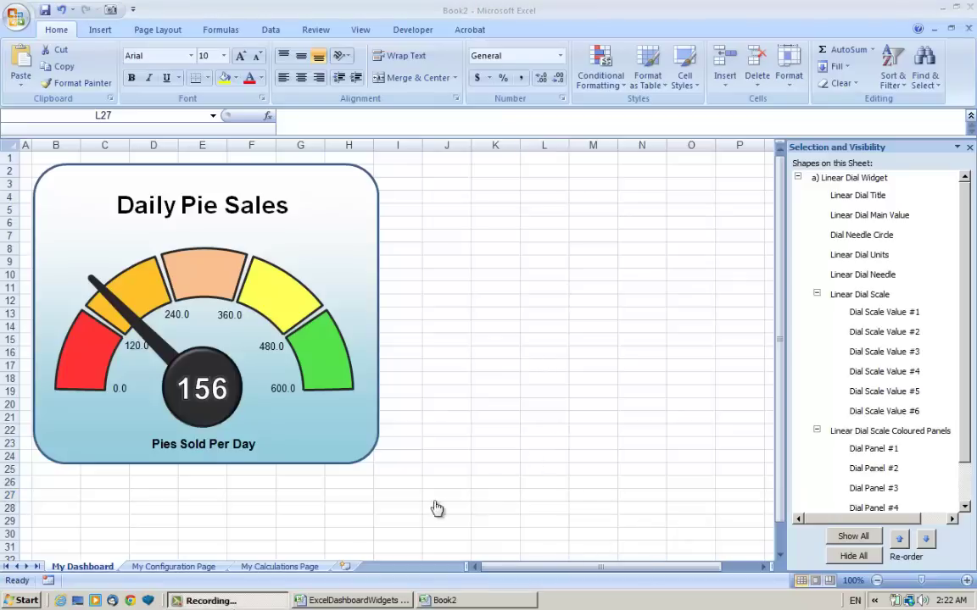